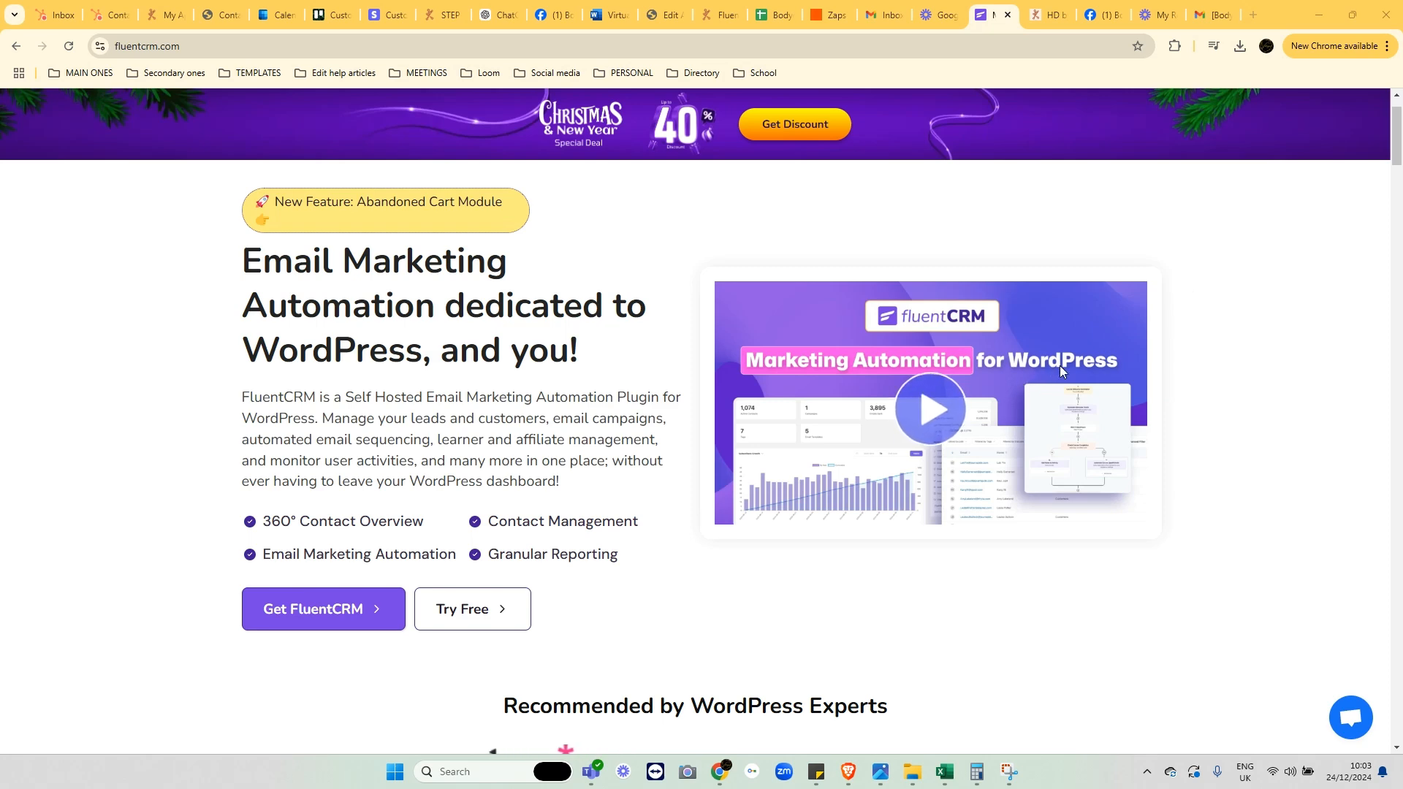
Step: Check the Downloads folder for the FluentCRM plugin zip, then return to the browser
mouse_move(918, 778)
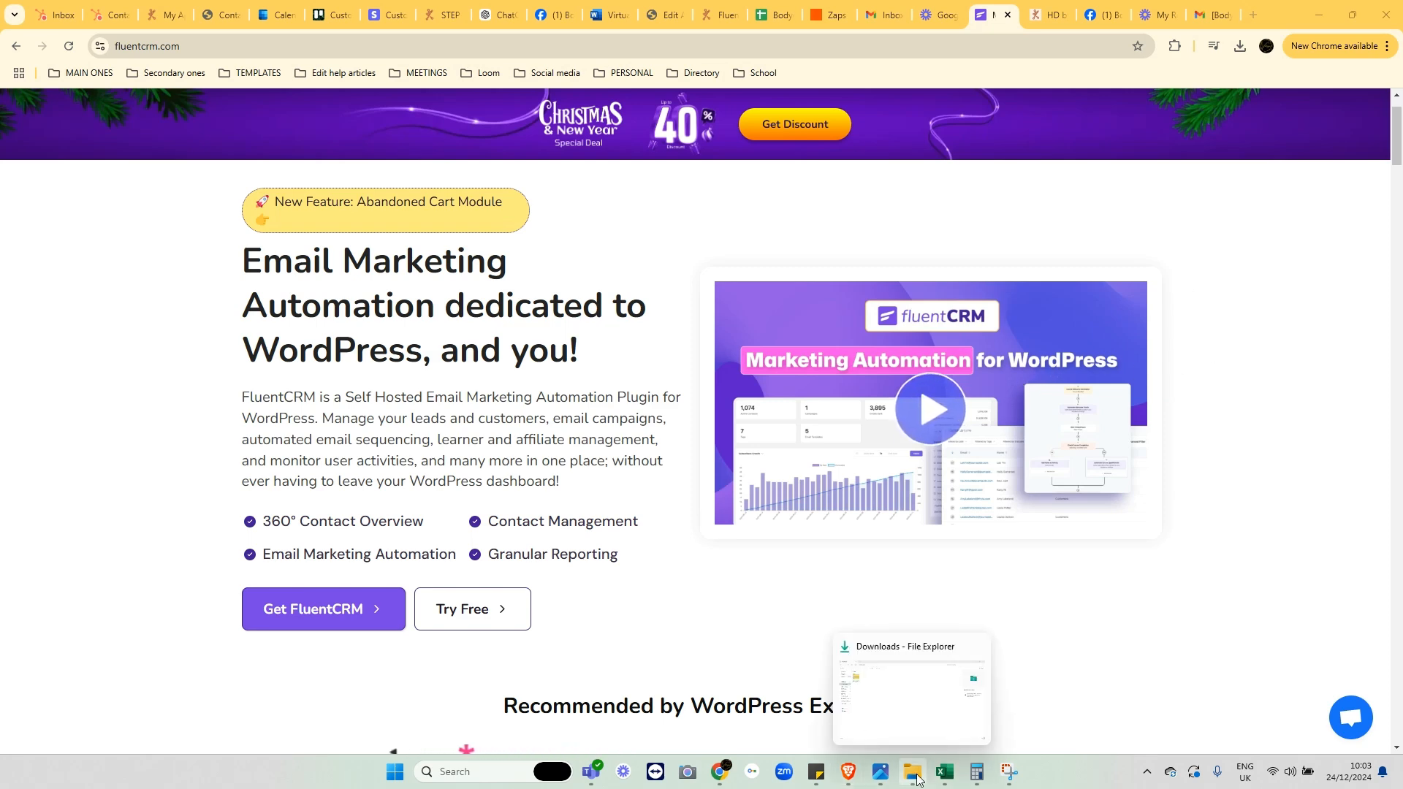
click(935, 719)
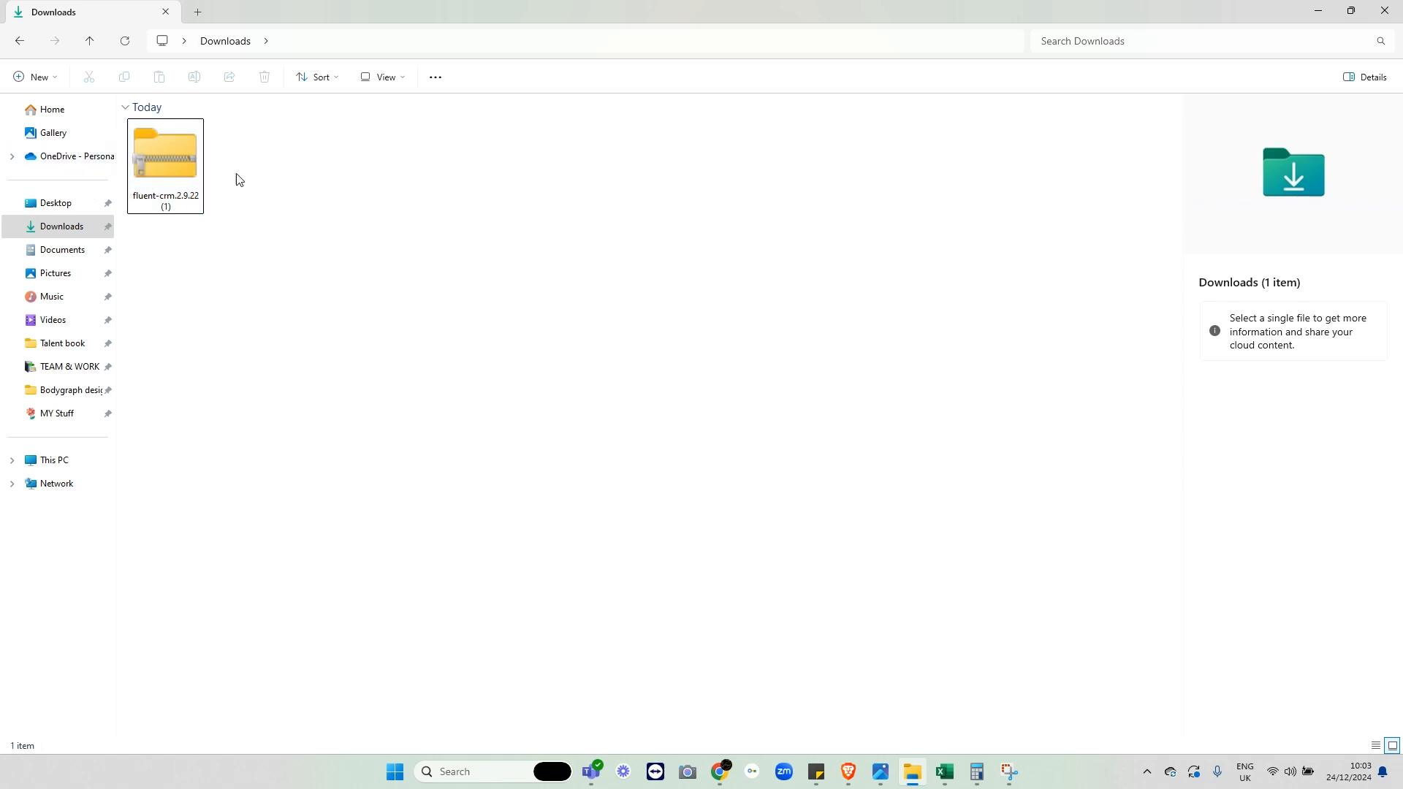
mouse_move(724, 778)
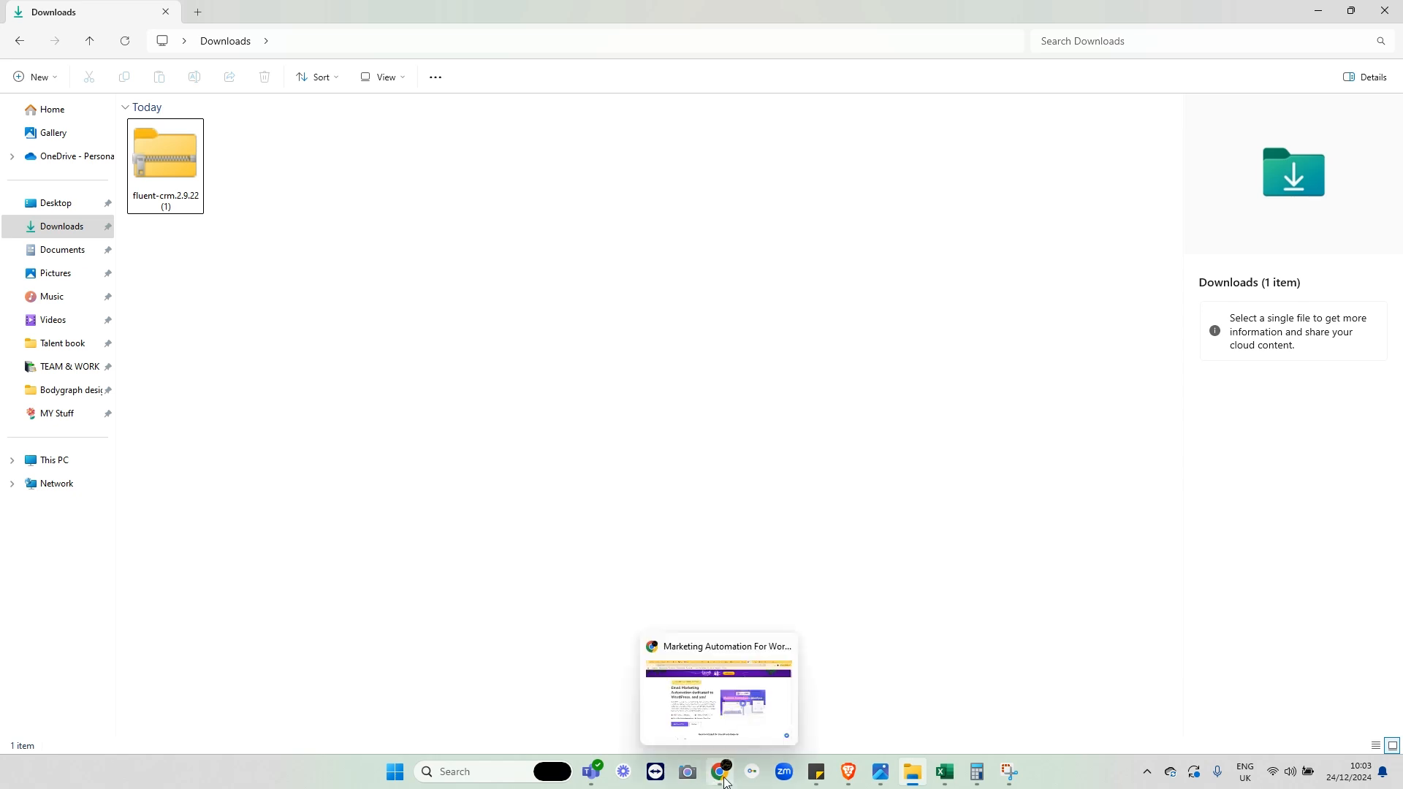
click(705, 713)
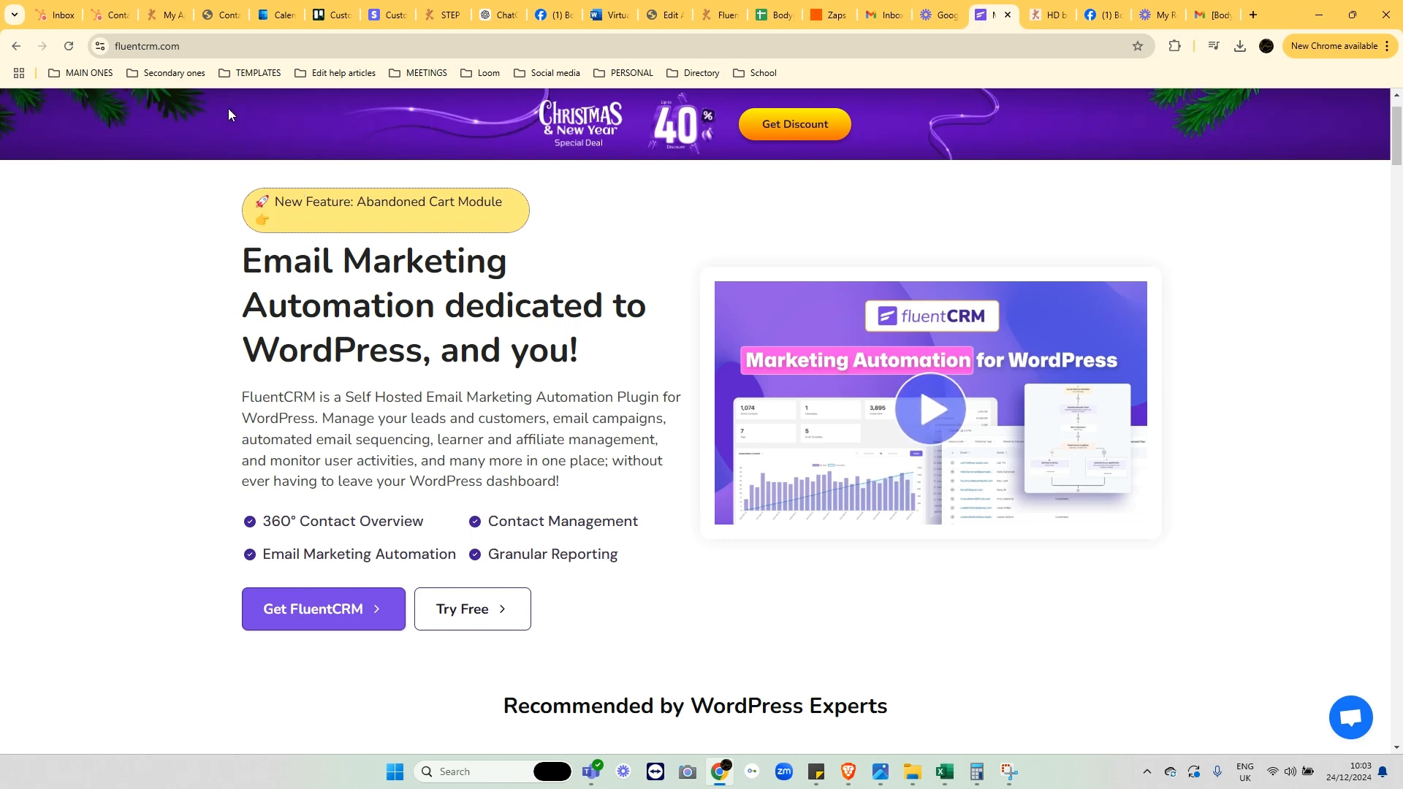
Step: In the WordPress admin site, choose the fluent-crm.2.9.22 (1) zip from Downloads as the plugin to upload
click(219, 14)
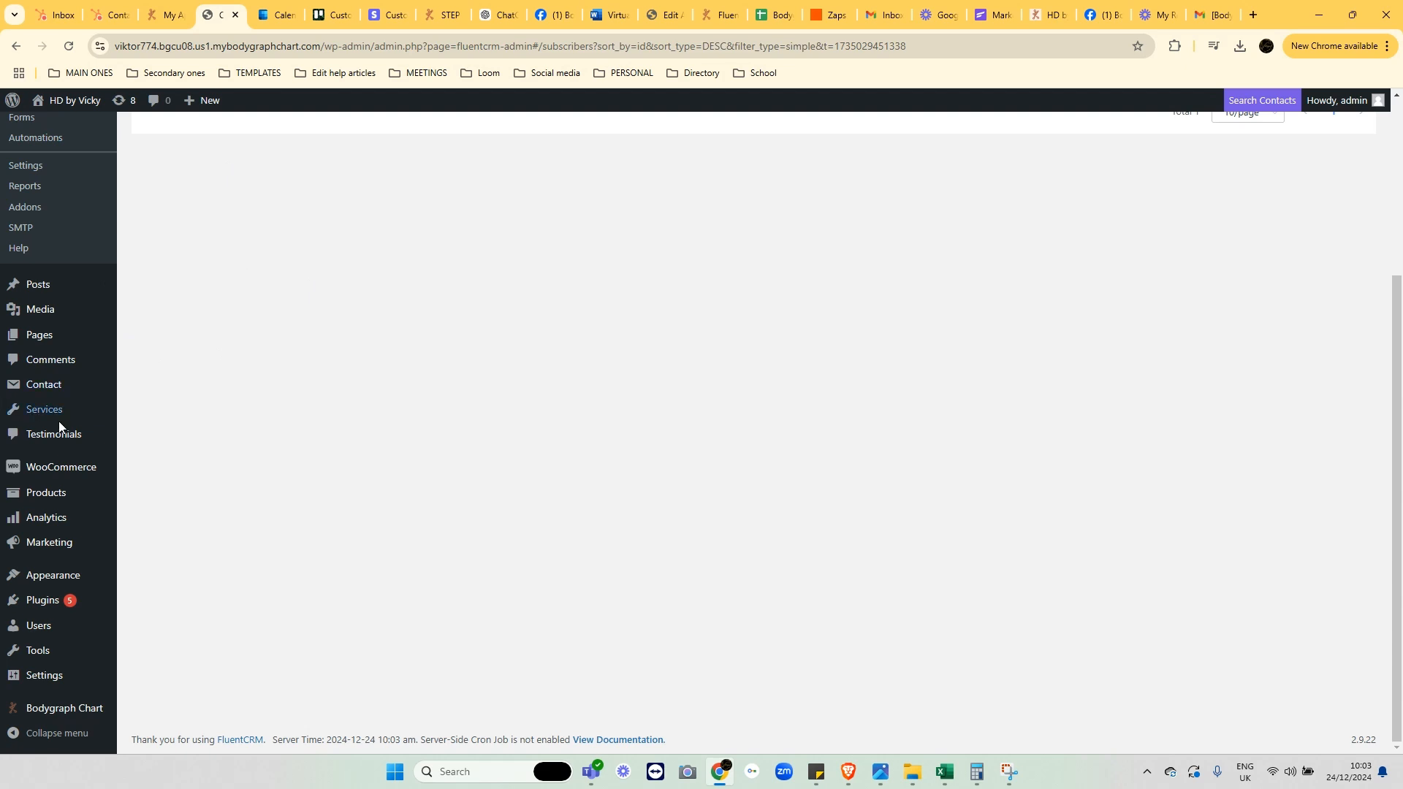
mouse_move(53, 604)
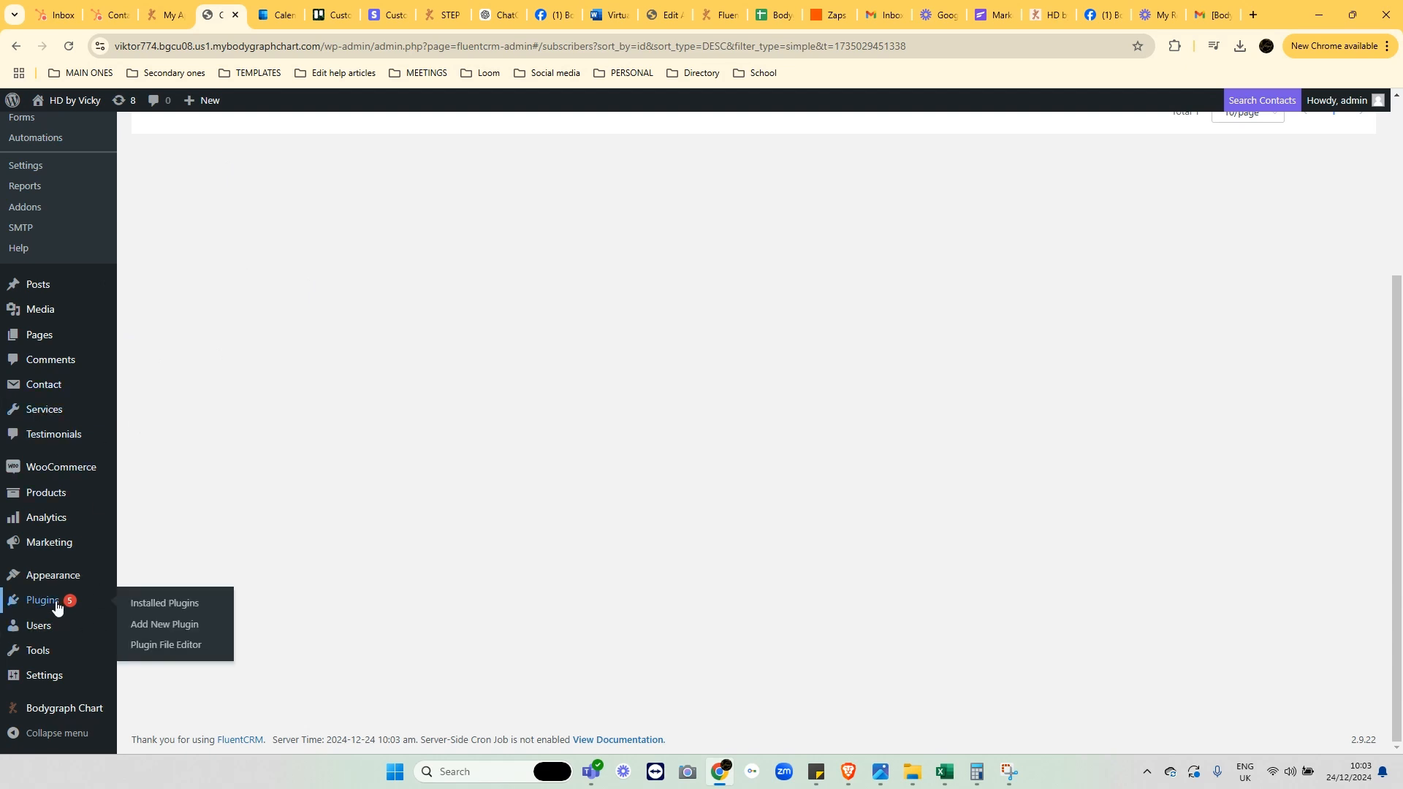
click(138, 627)
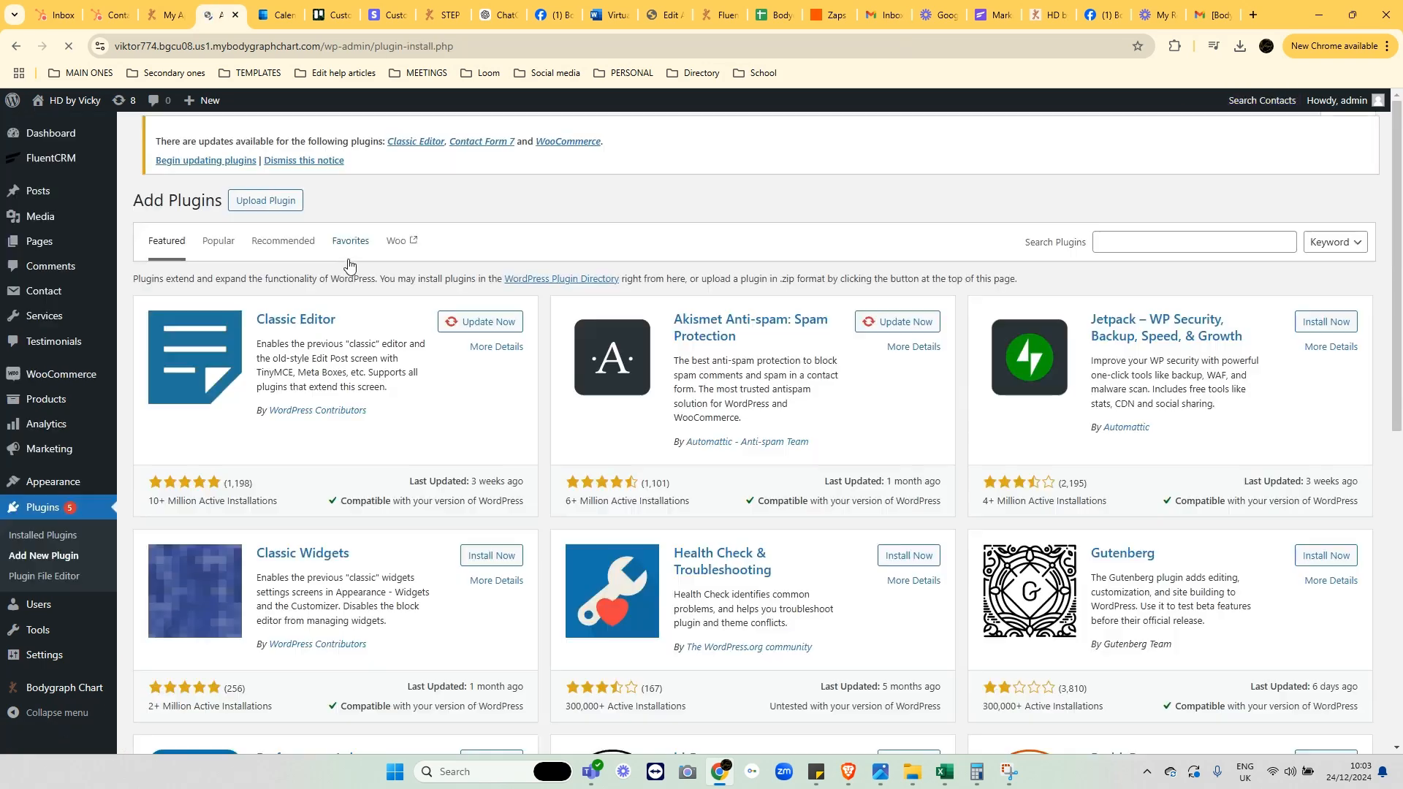
click(272, 139)
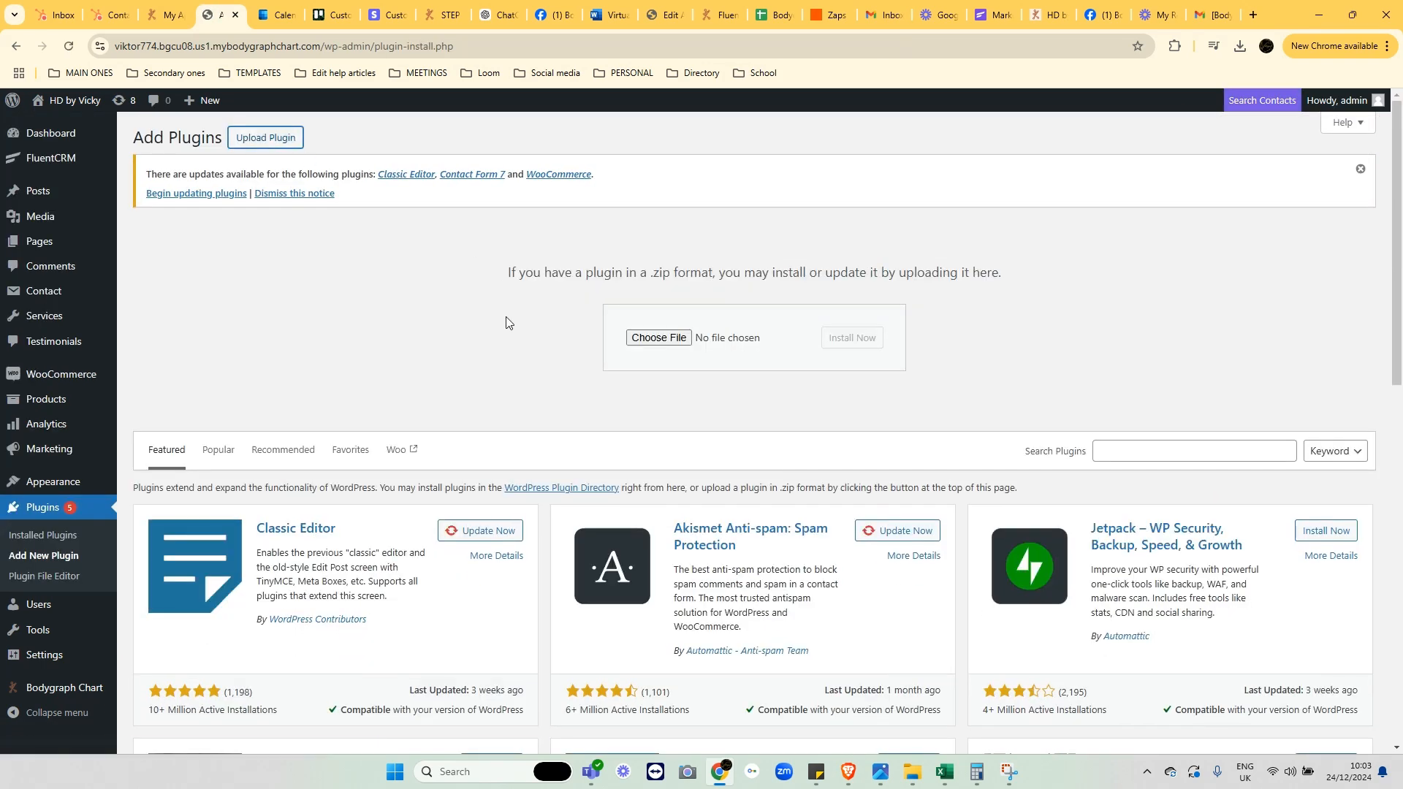
click(671, 337)
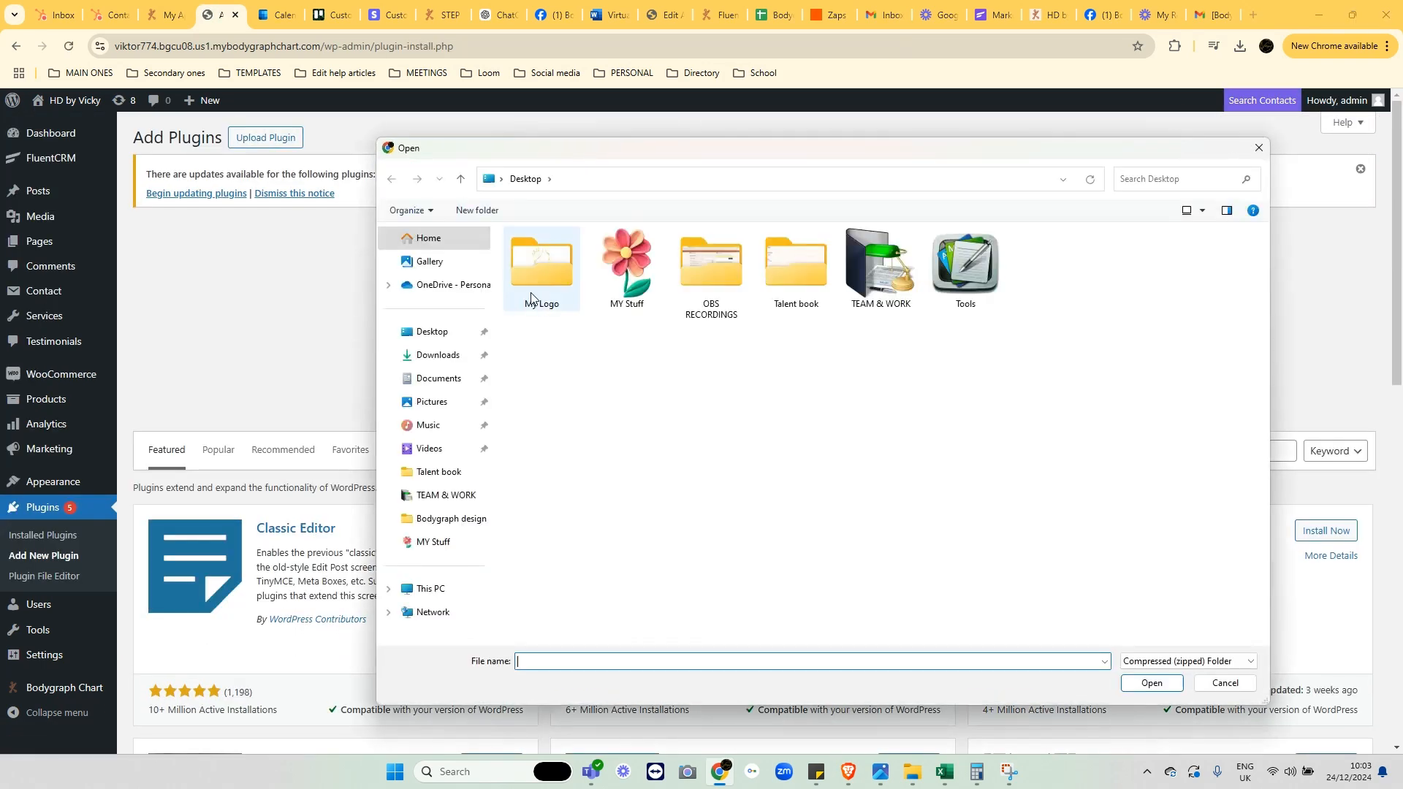
click(437, 355)
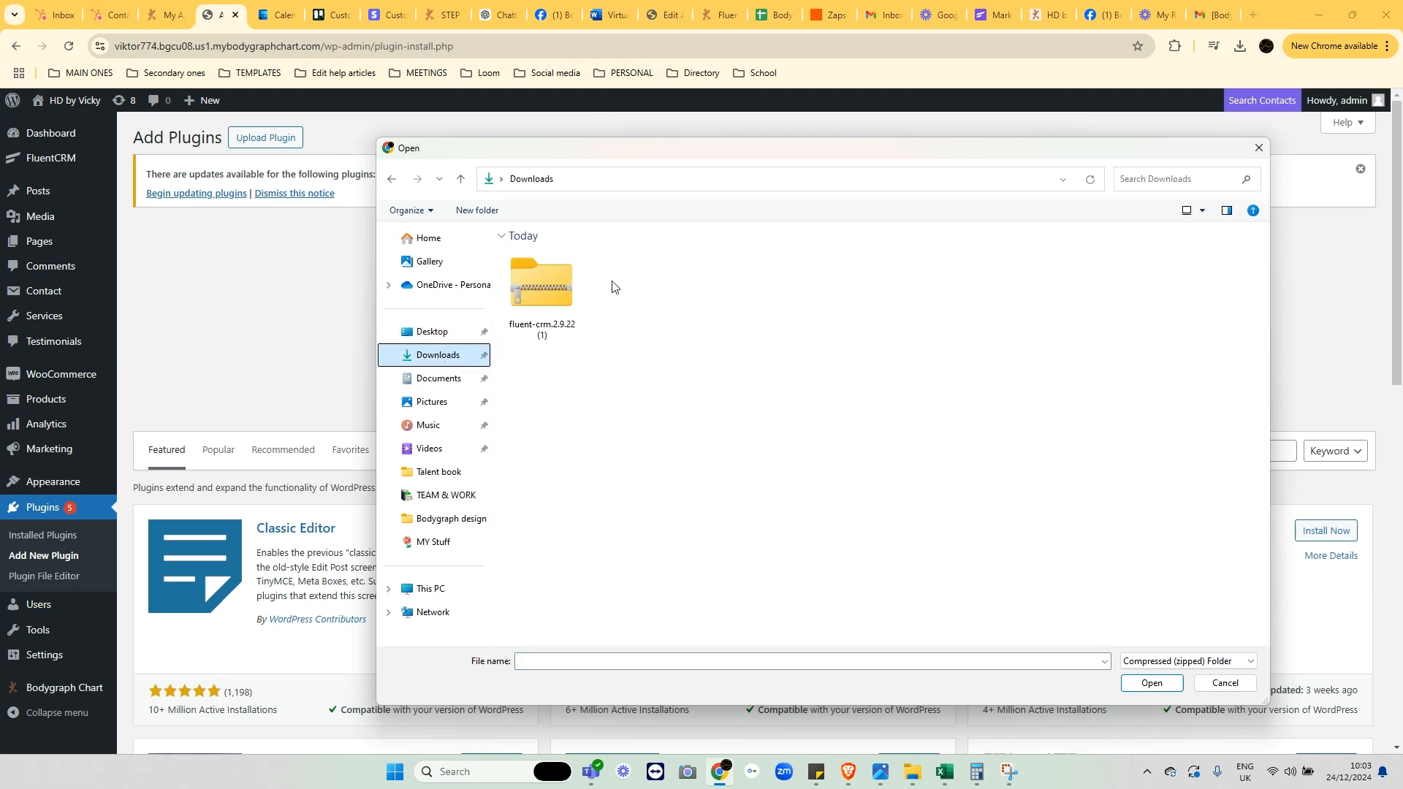
click(517, 294)
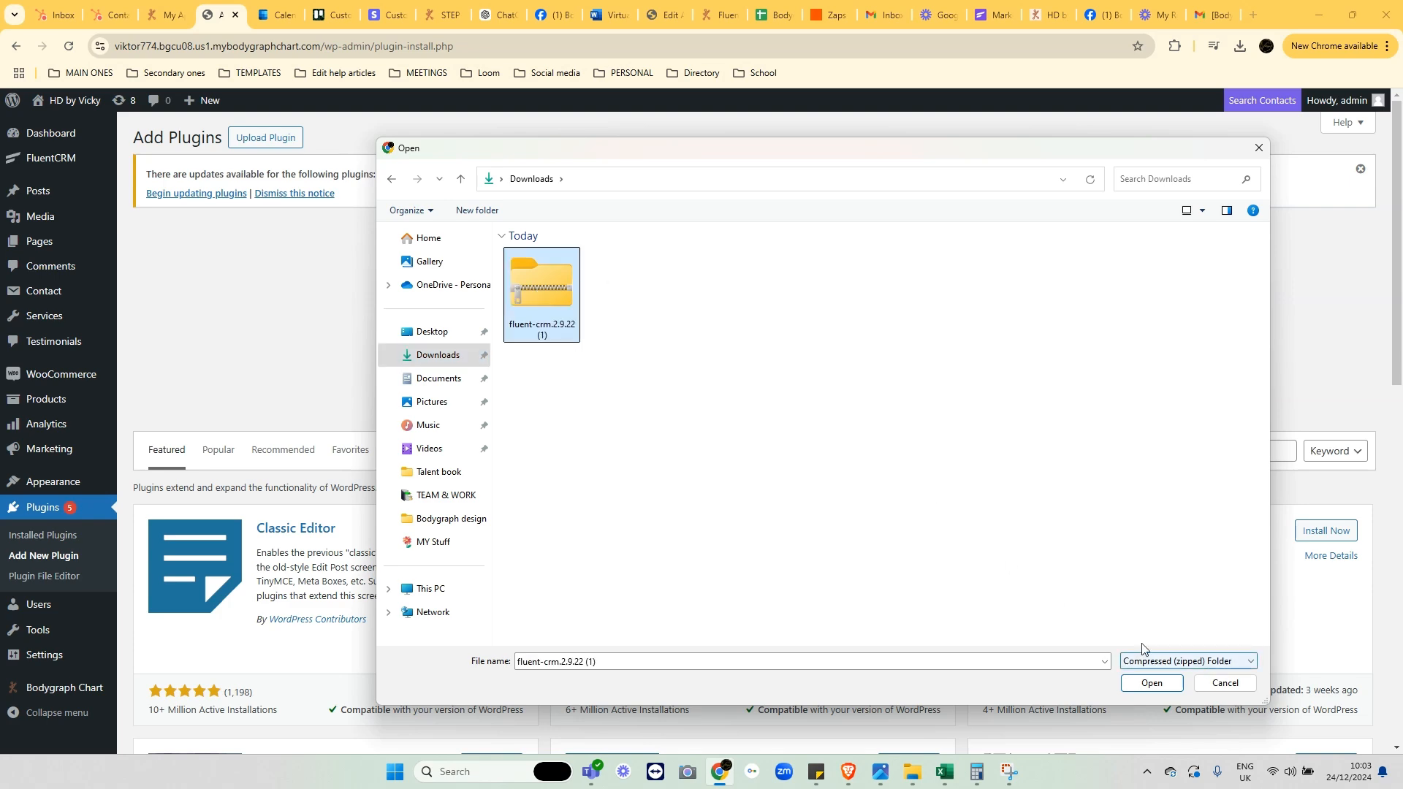
click(1158, 682)
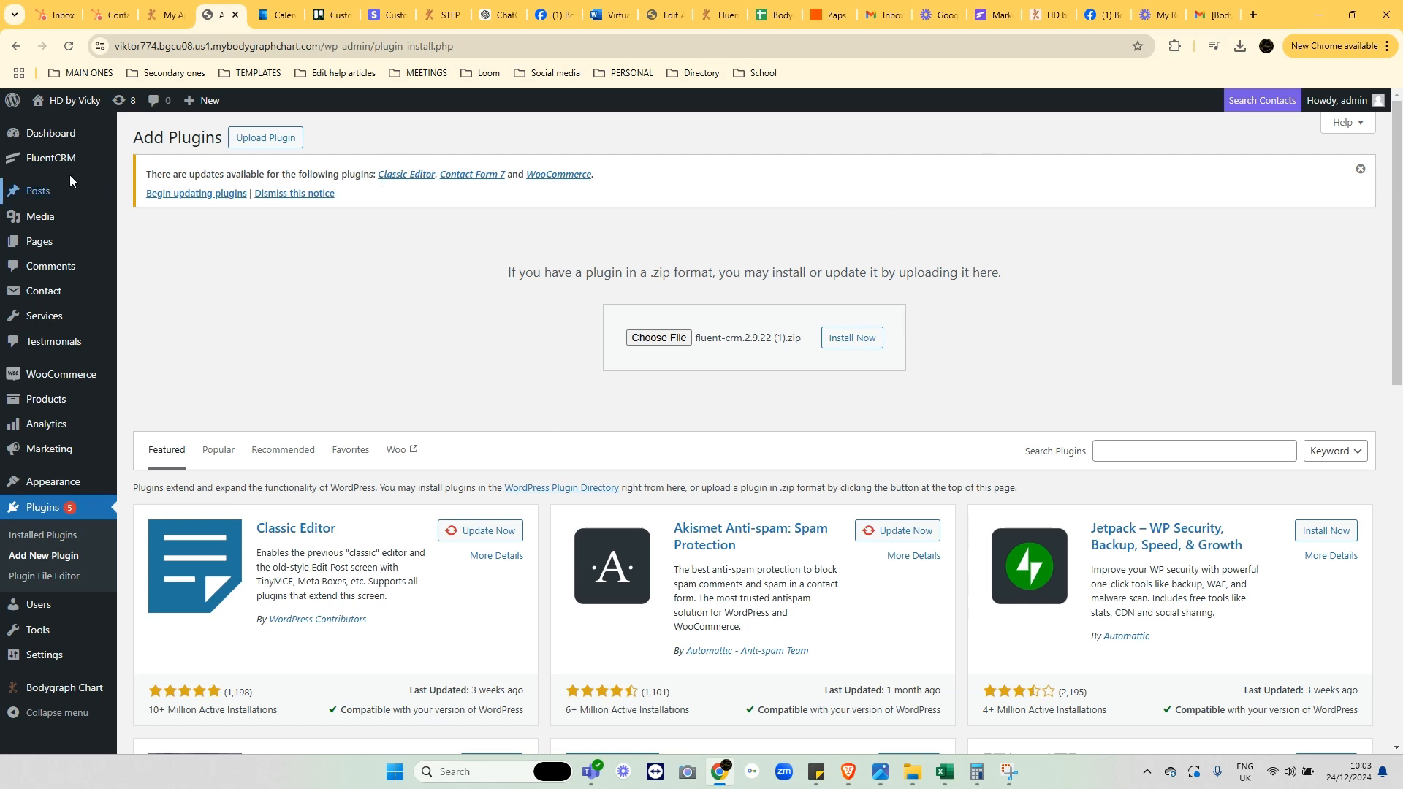
Step: Open the FluentCRM dashboard in WordPress and look over its overview and subscribers growth chart
mouse_move(30, 162)
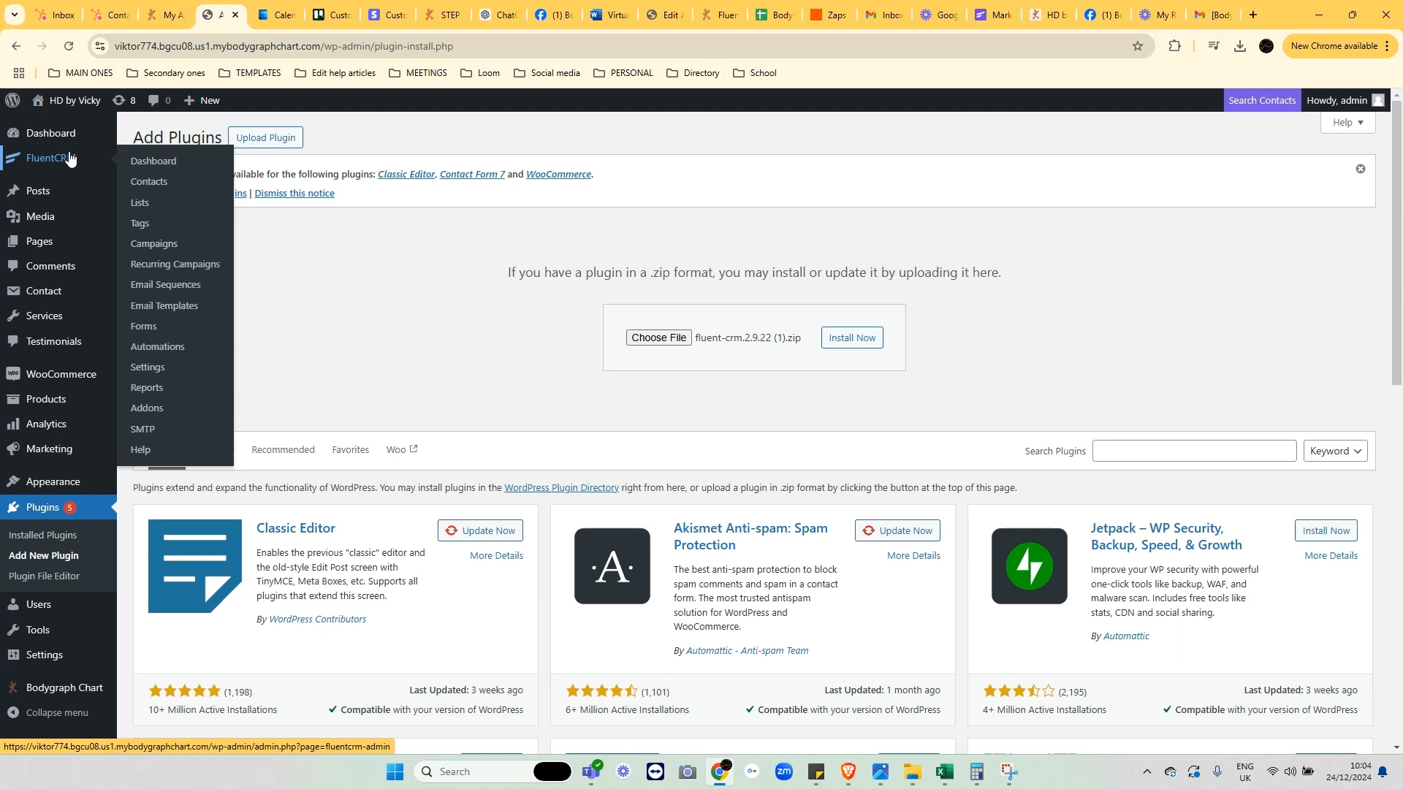
click(139, 162)
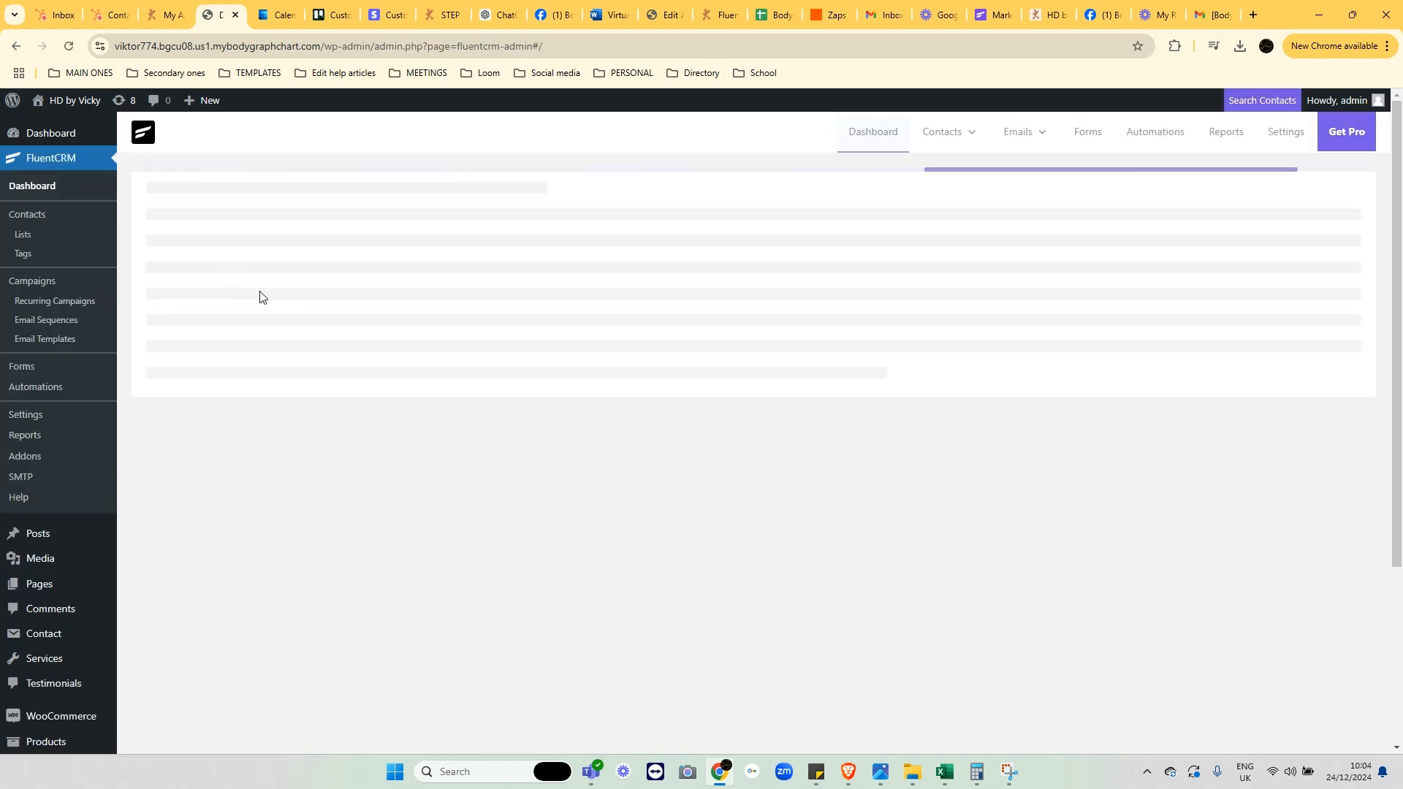
scroll(782, 360, down, 4)
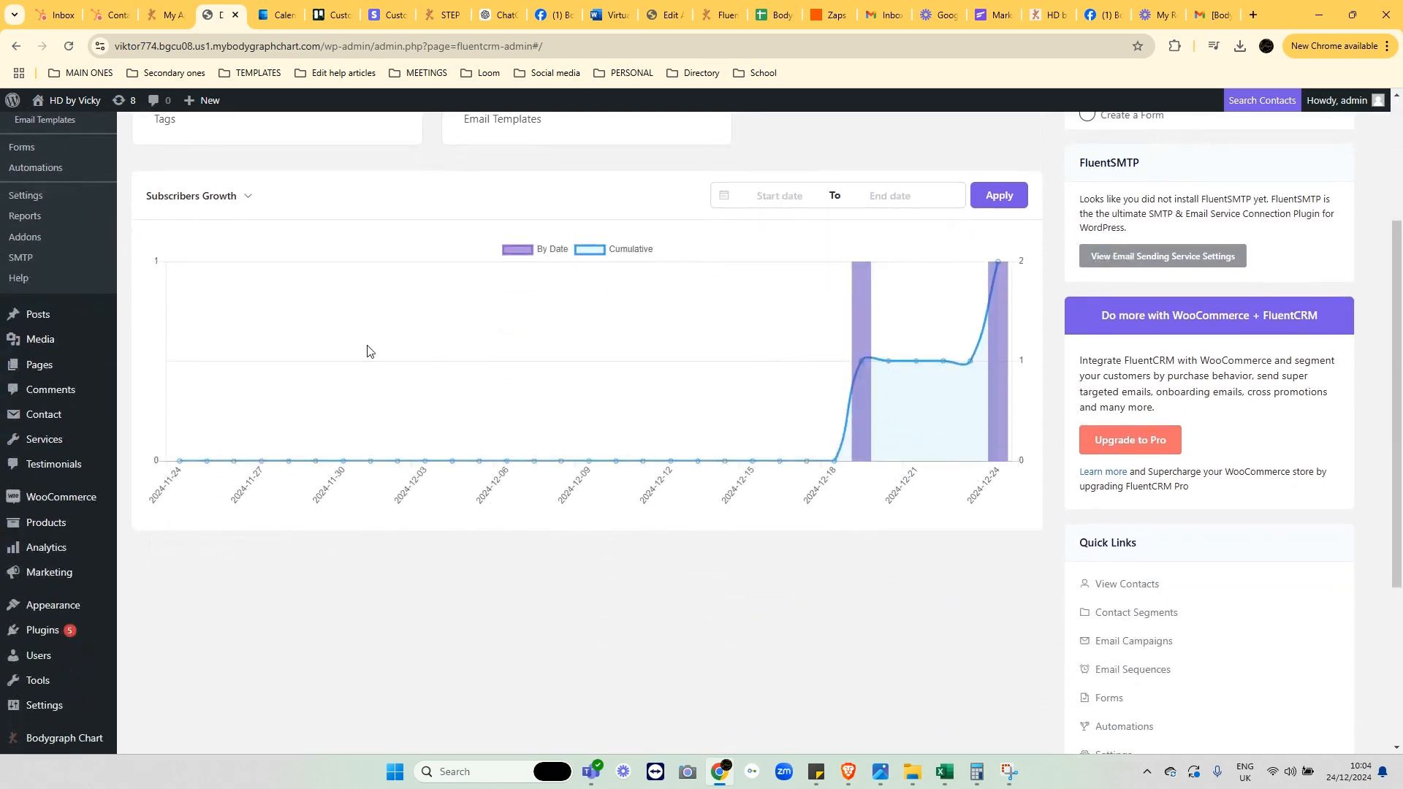
scroll(352, 350, up, 4)
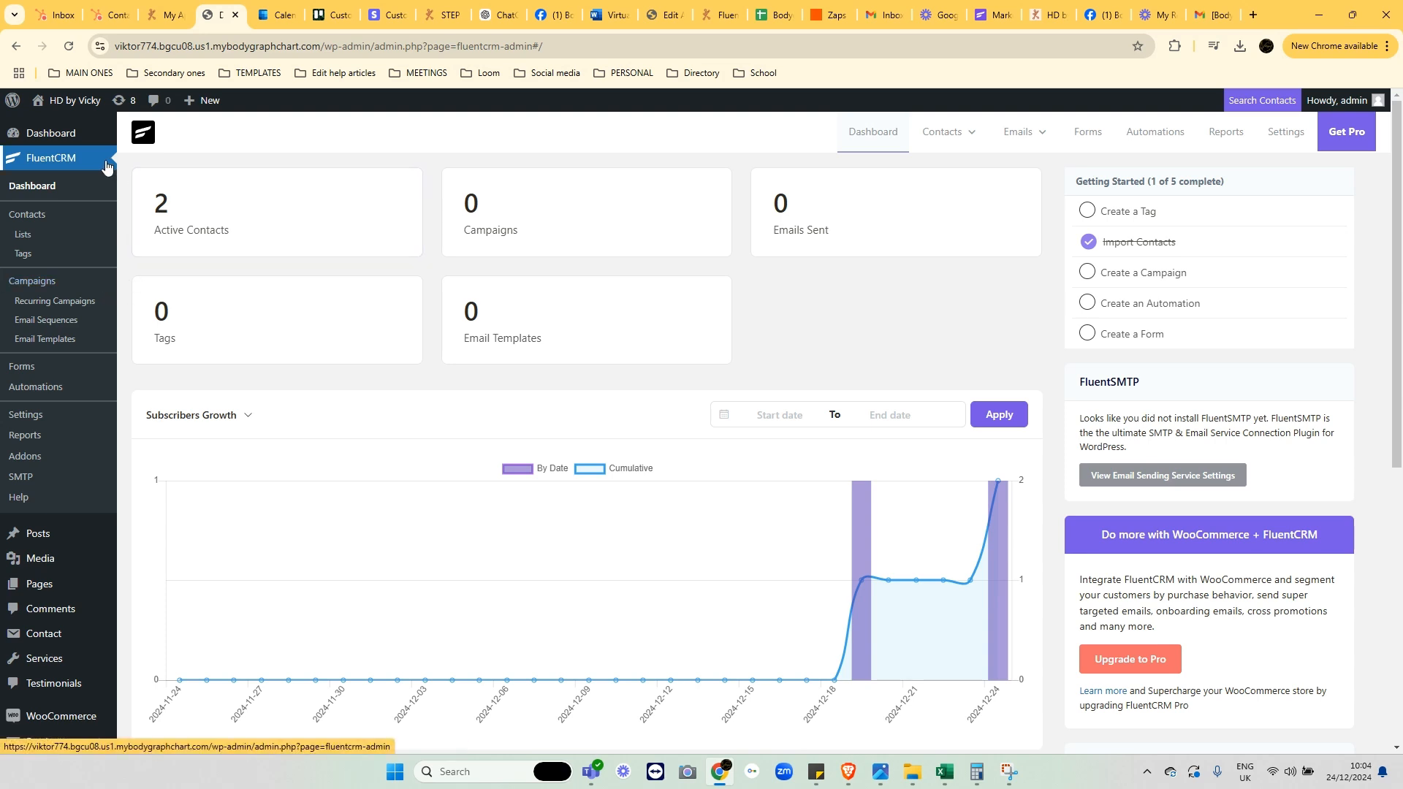
Step: In Bodygraph Chart's My Apps, create a new newsletter app with FluentCRM and proceed to its connection settings
click(167, 16)
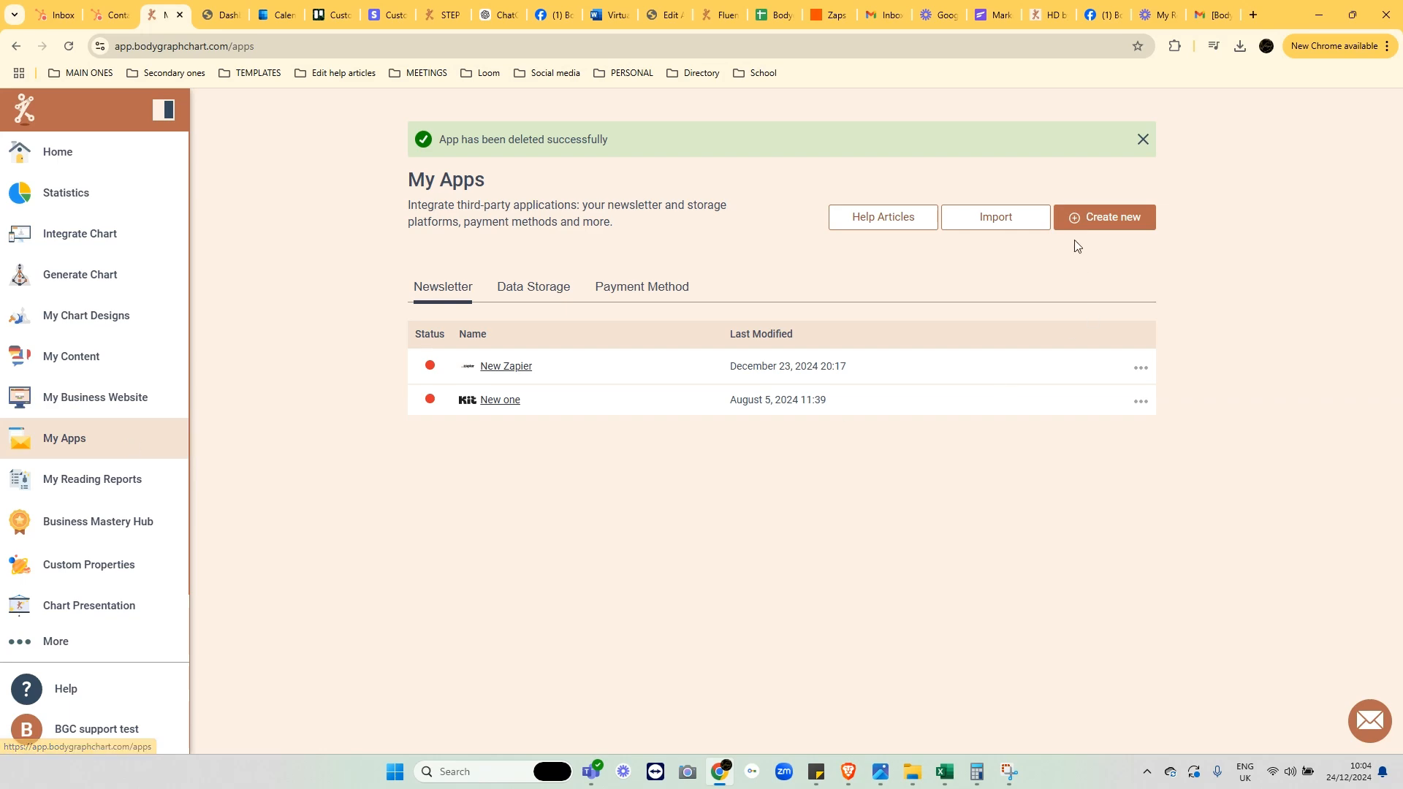
click(1106, 221)
scroll(1077, 269, down, 5)
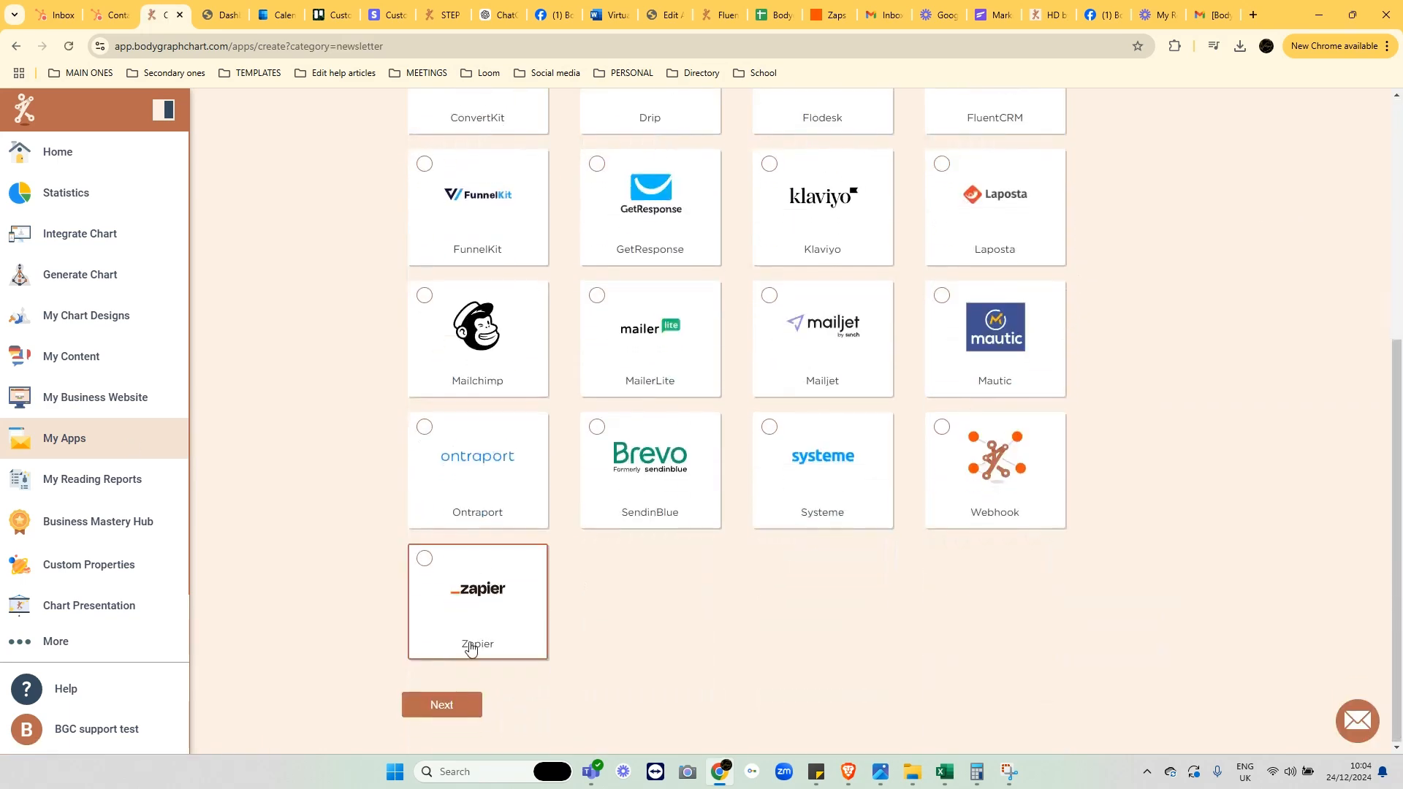
scroll(1005, 421, up, 1)
scroll(1005, 422, up, 2)
click(1008, 300)
scroll(1146, 335, down, 2)
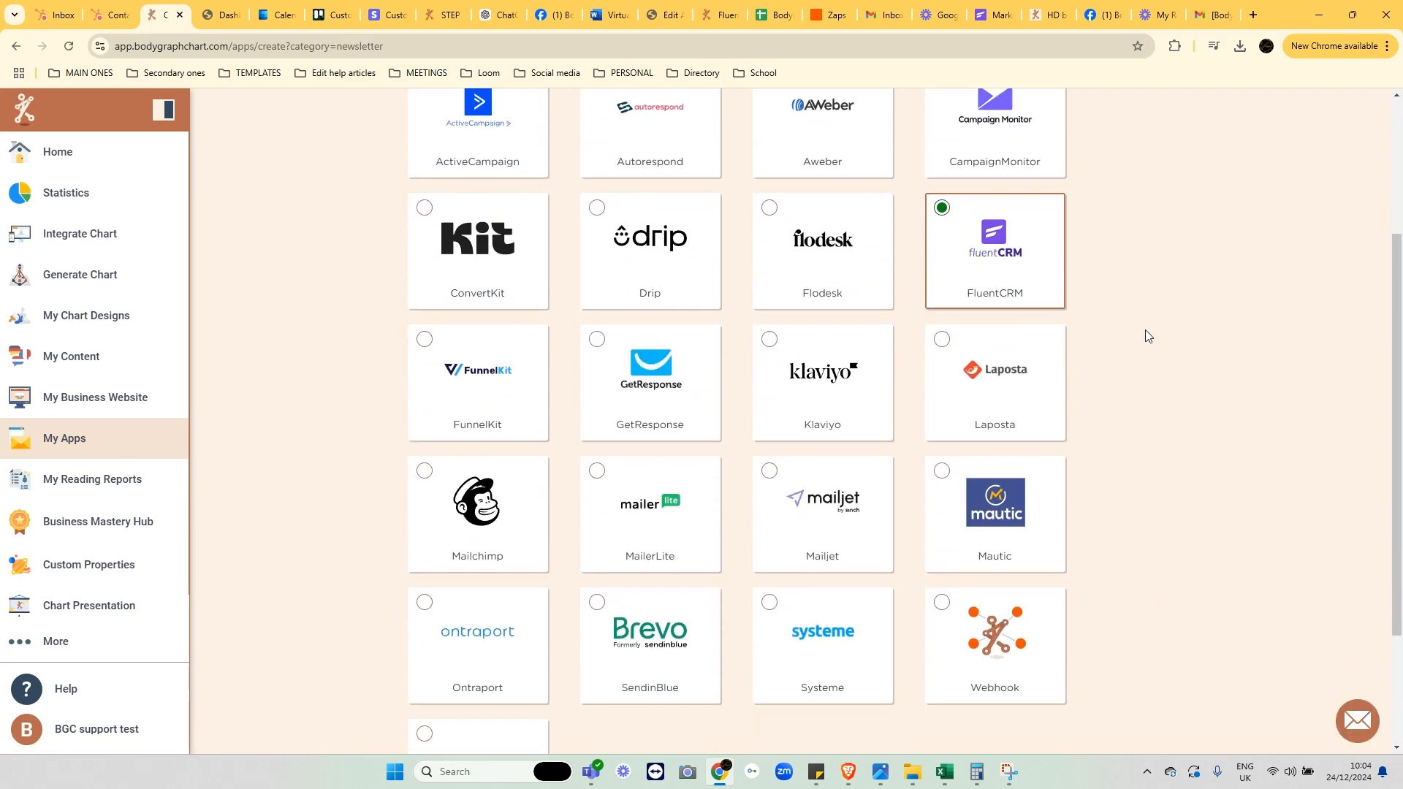
click(454, 707)
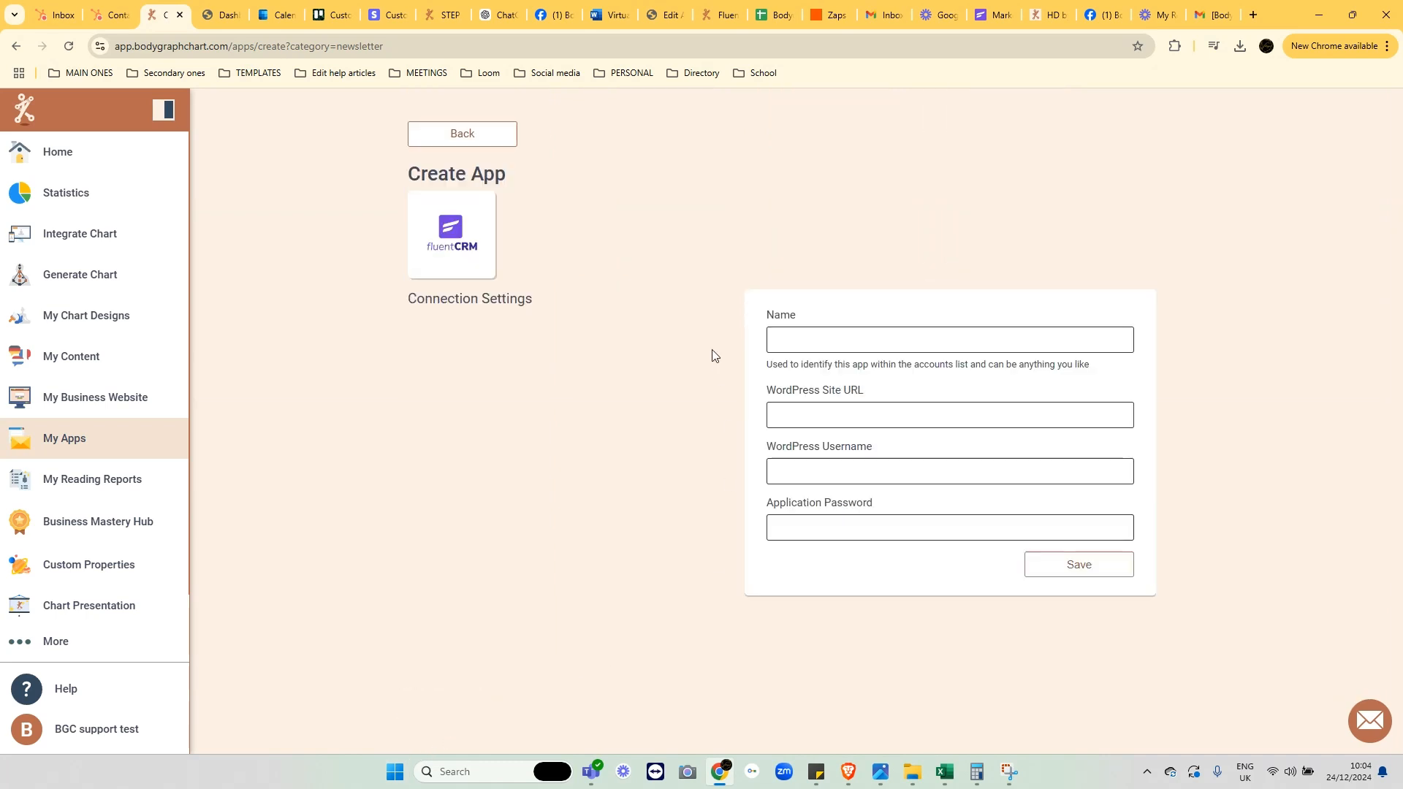
Step: Name the new app FluentCRM
click(808, 340)
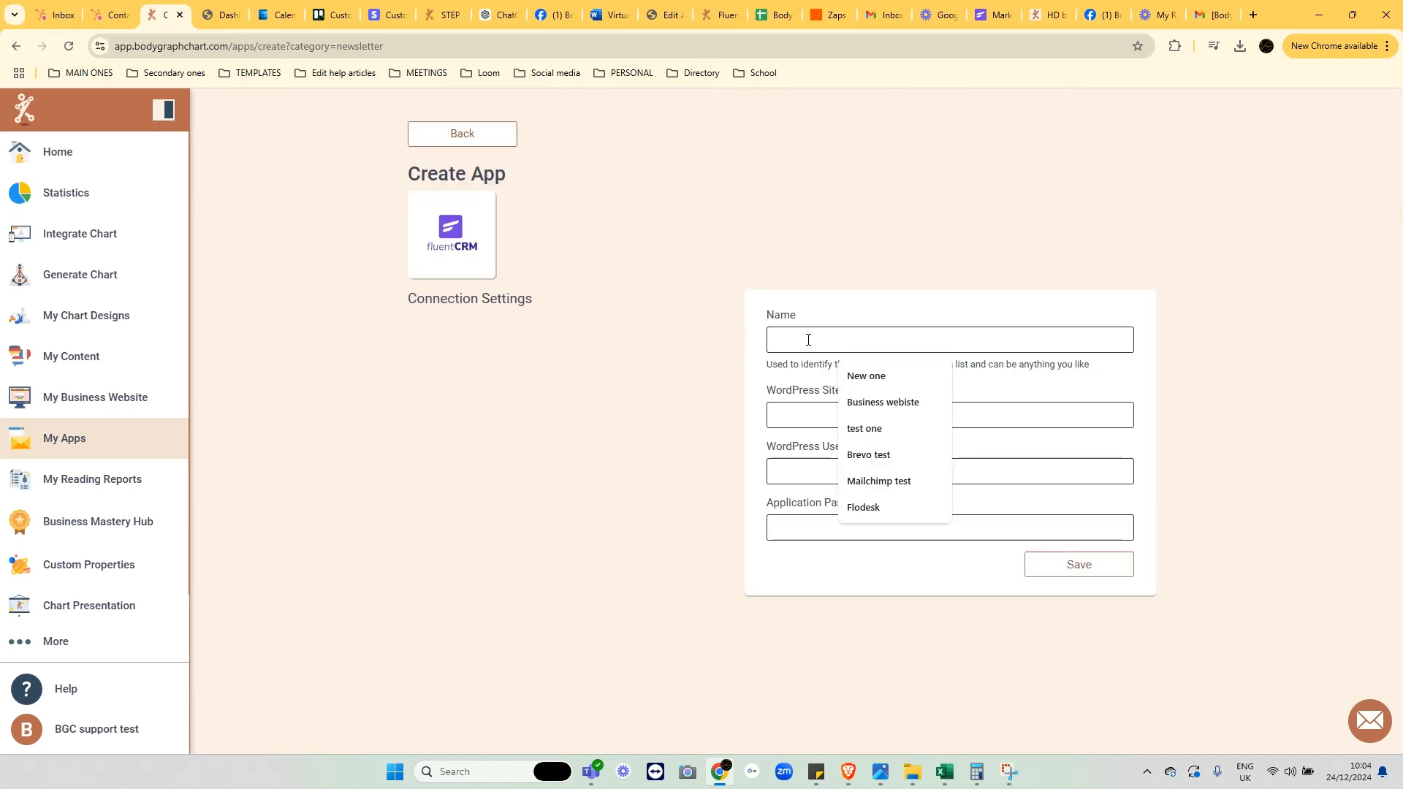
mouse_move(811, 782)
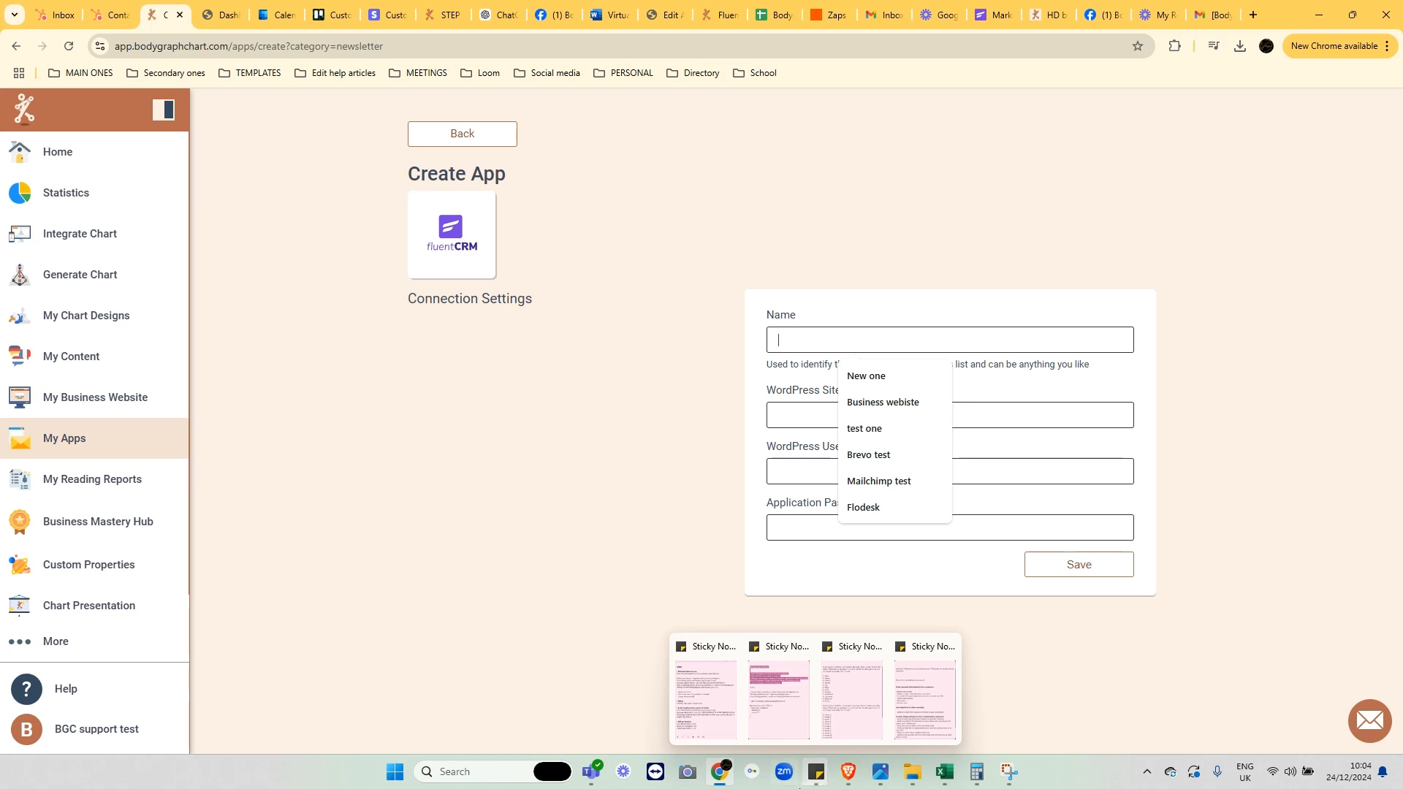
text(Flue)
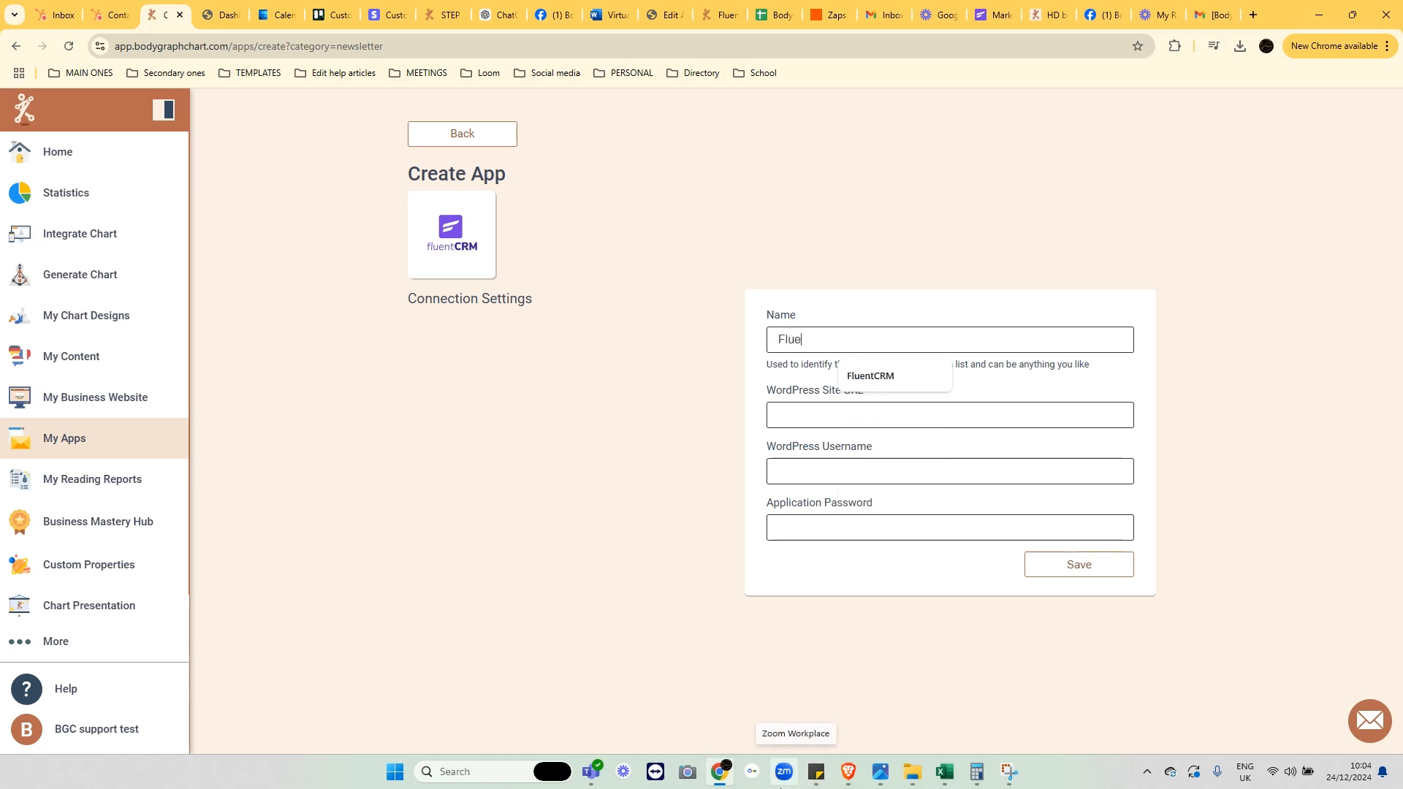
text(ntCRM)
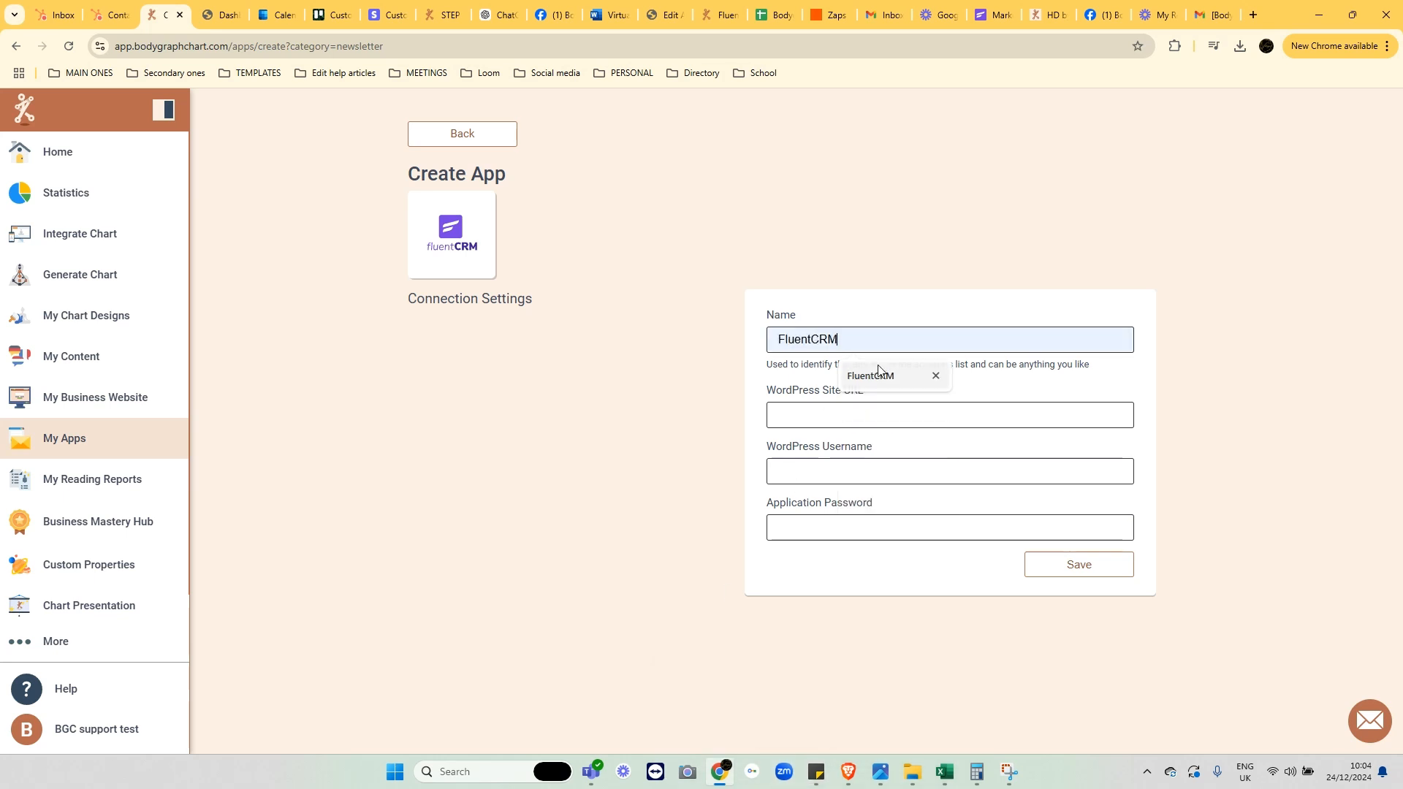
click(880, 376)
click(940, 332)
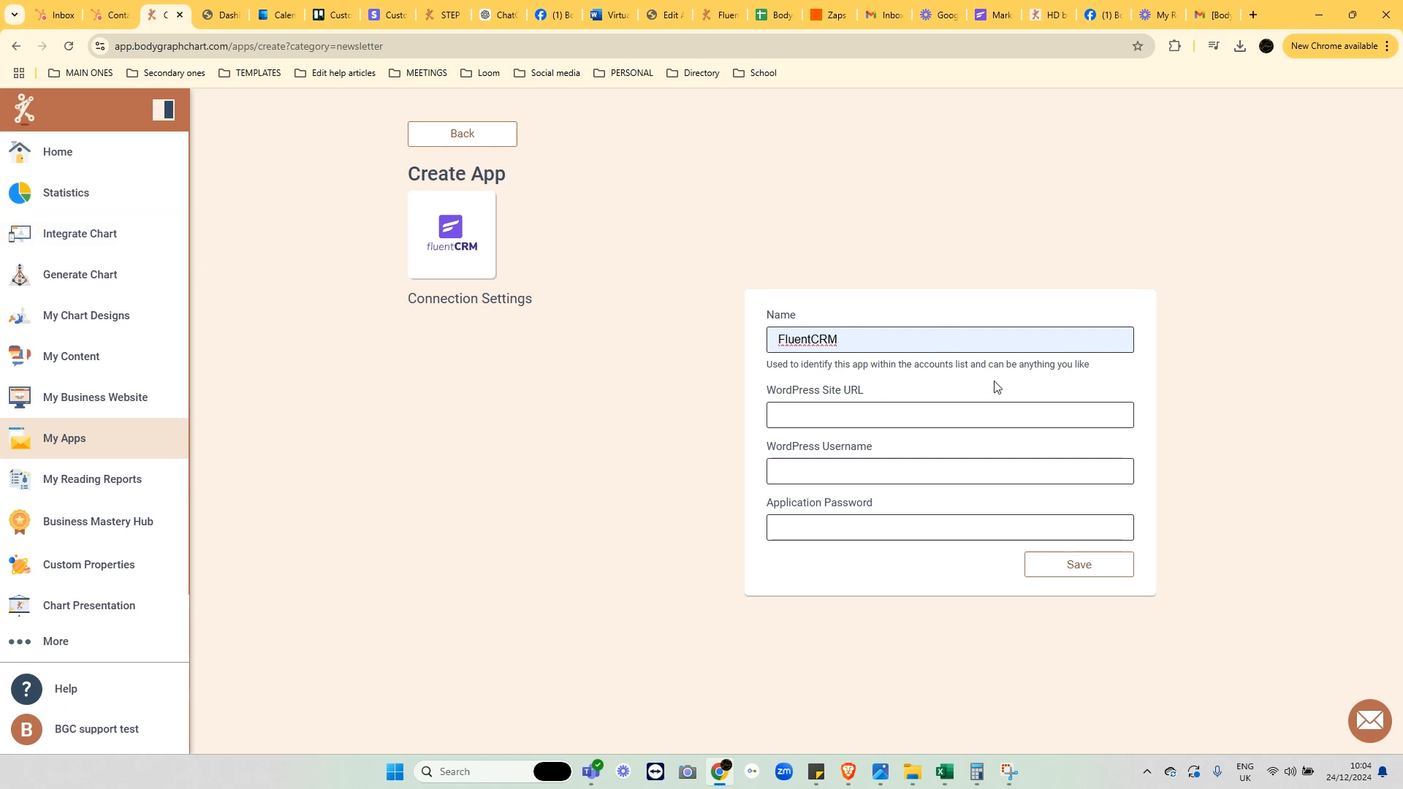
drag(850, 342, 779, 341)
click(914, 337)
drag(852, 339, 734, 340)
click(559, 454)
Step: Copy the base URL of the WordPress site, up to the slash after .com, and paste it as the app's WordPress Site URL
click(779, 414)
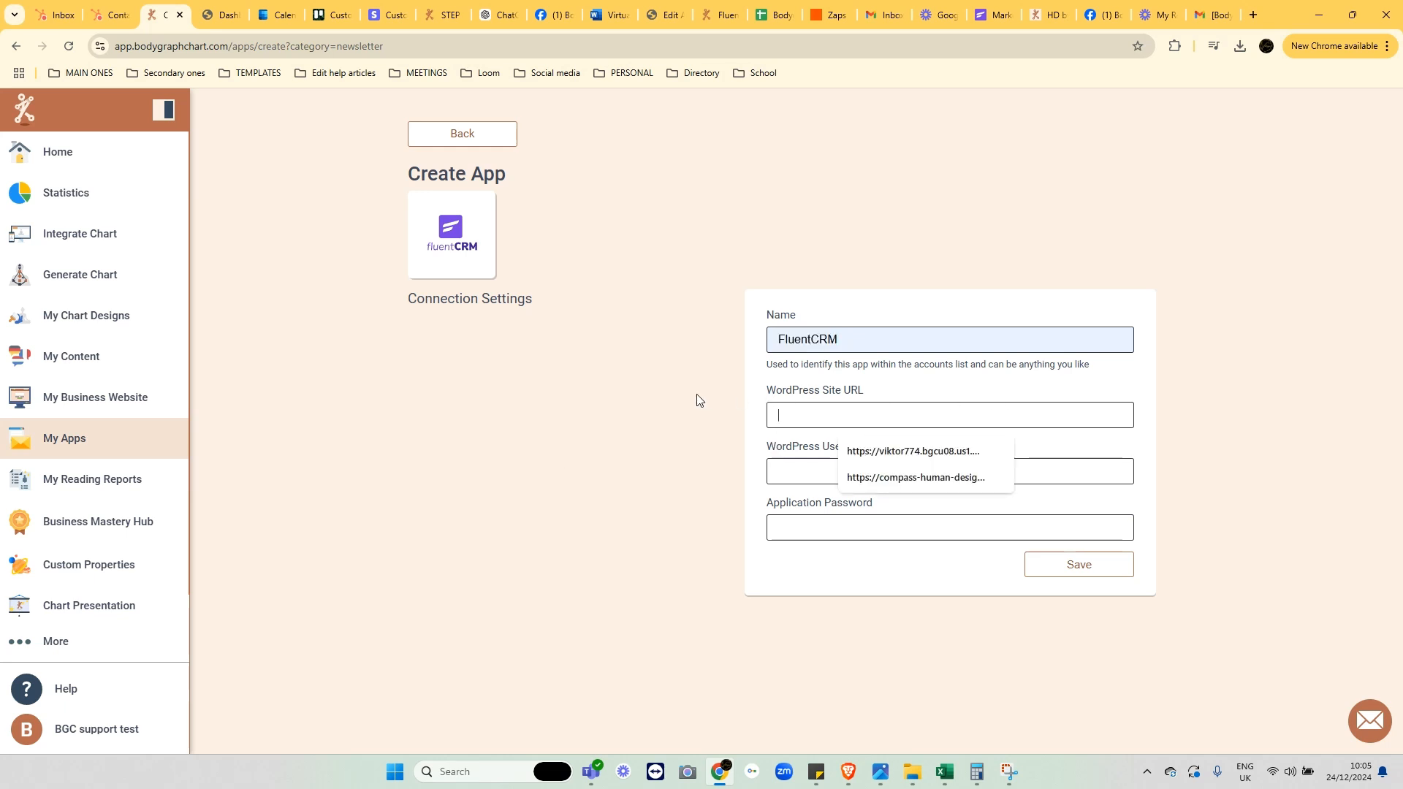
click(783, 409)
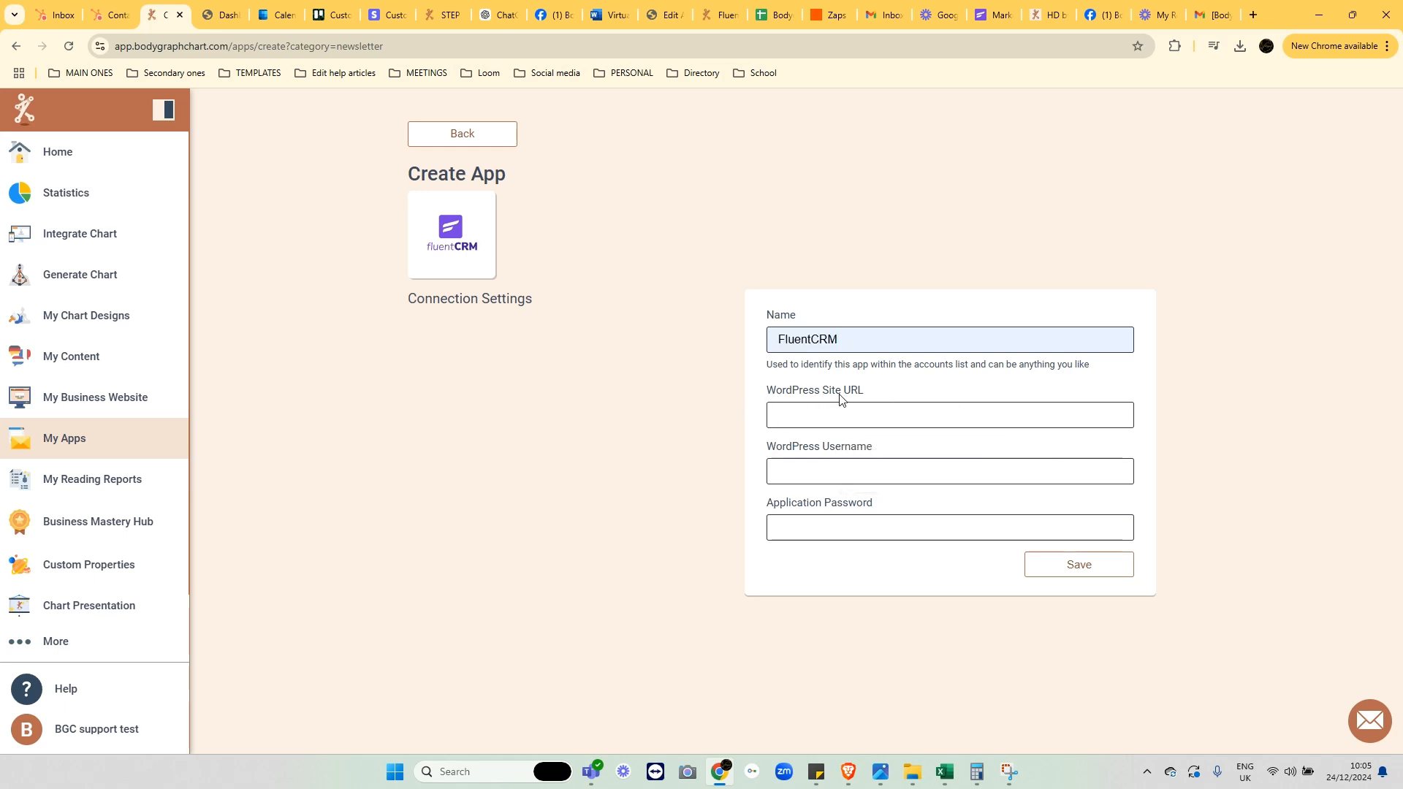
click(207, 24)
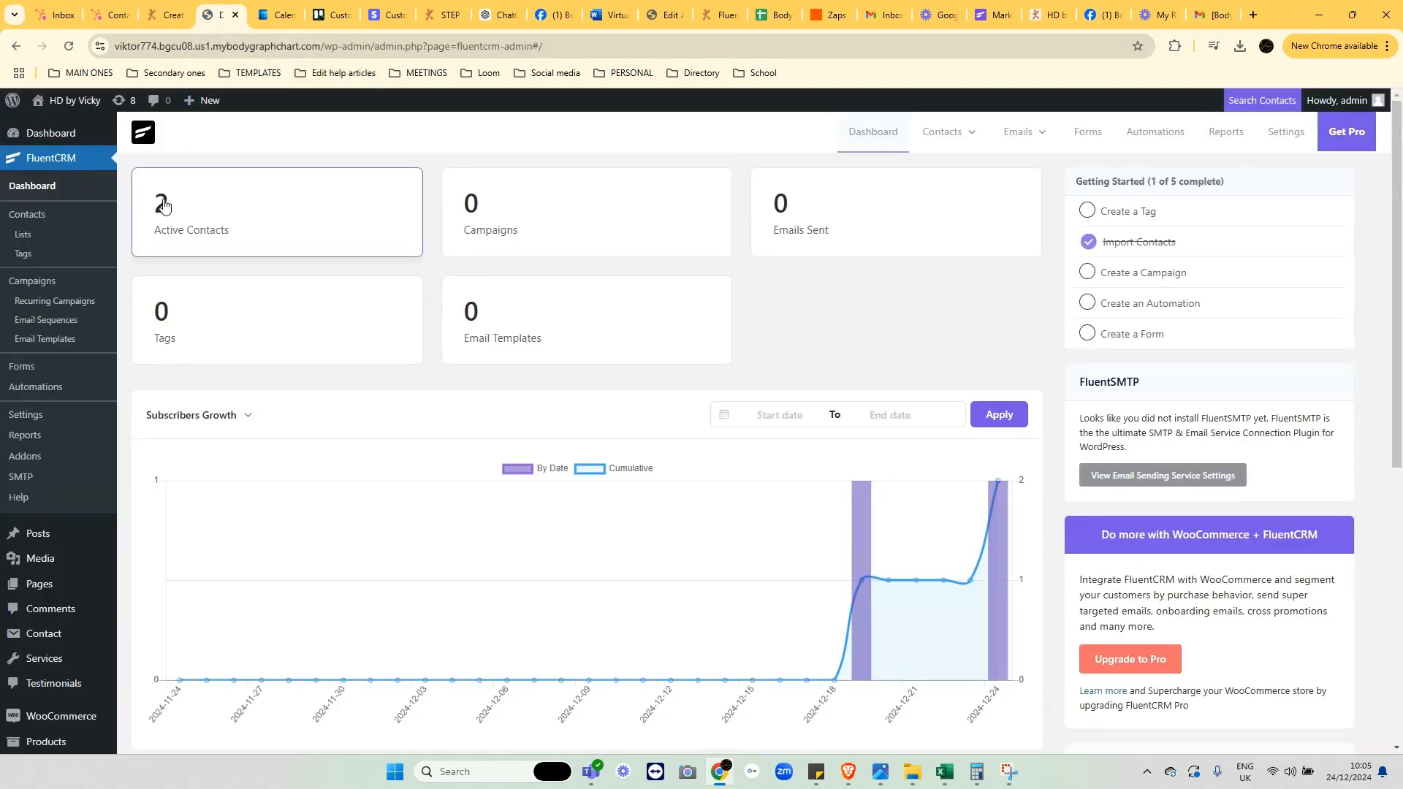
click(310, 50)
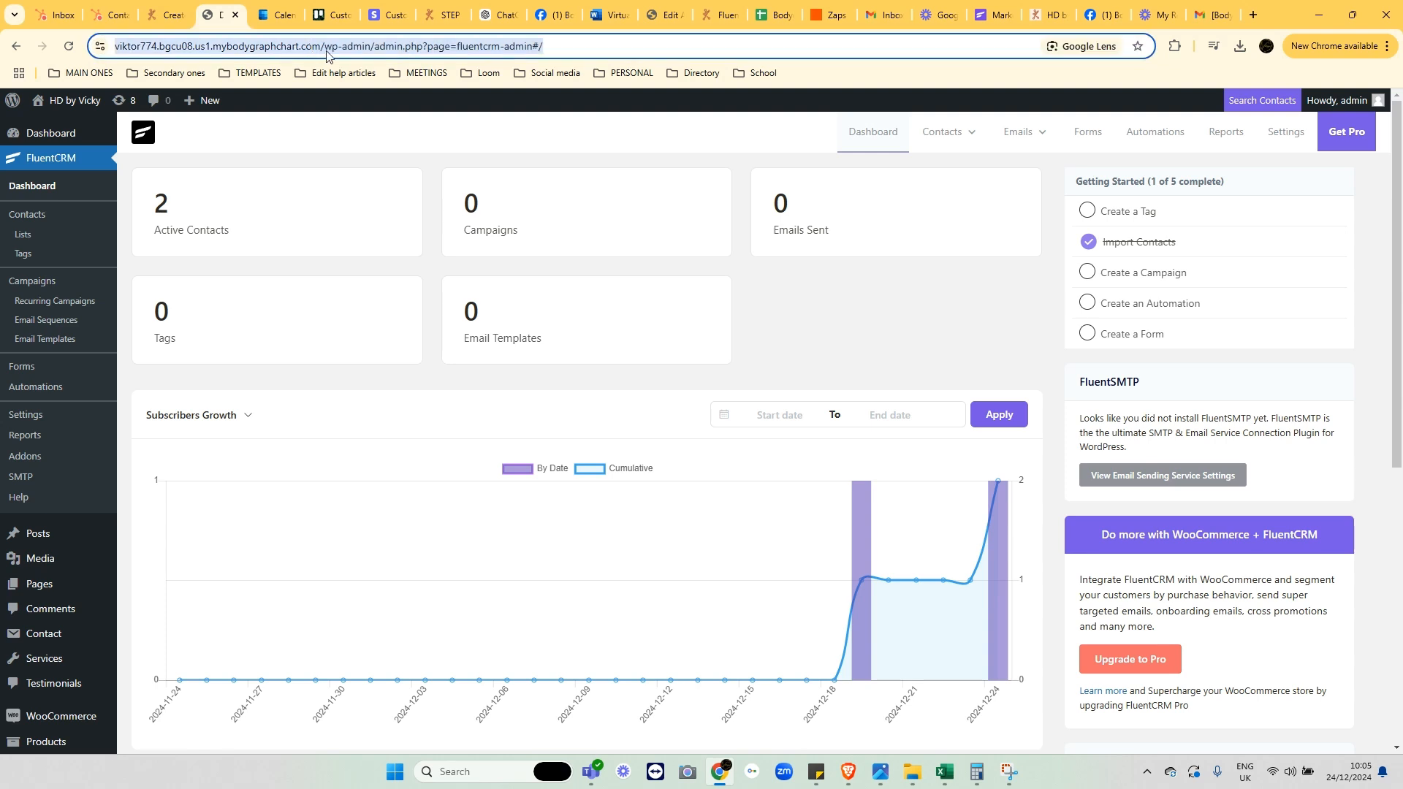
click(326, 54)
drag(354, 46, 112, 41)
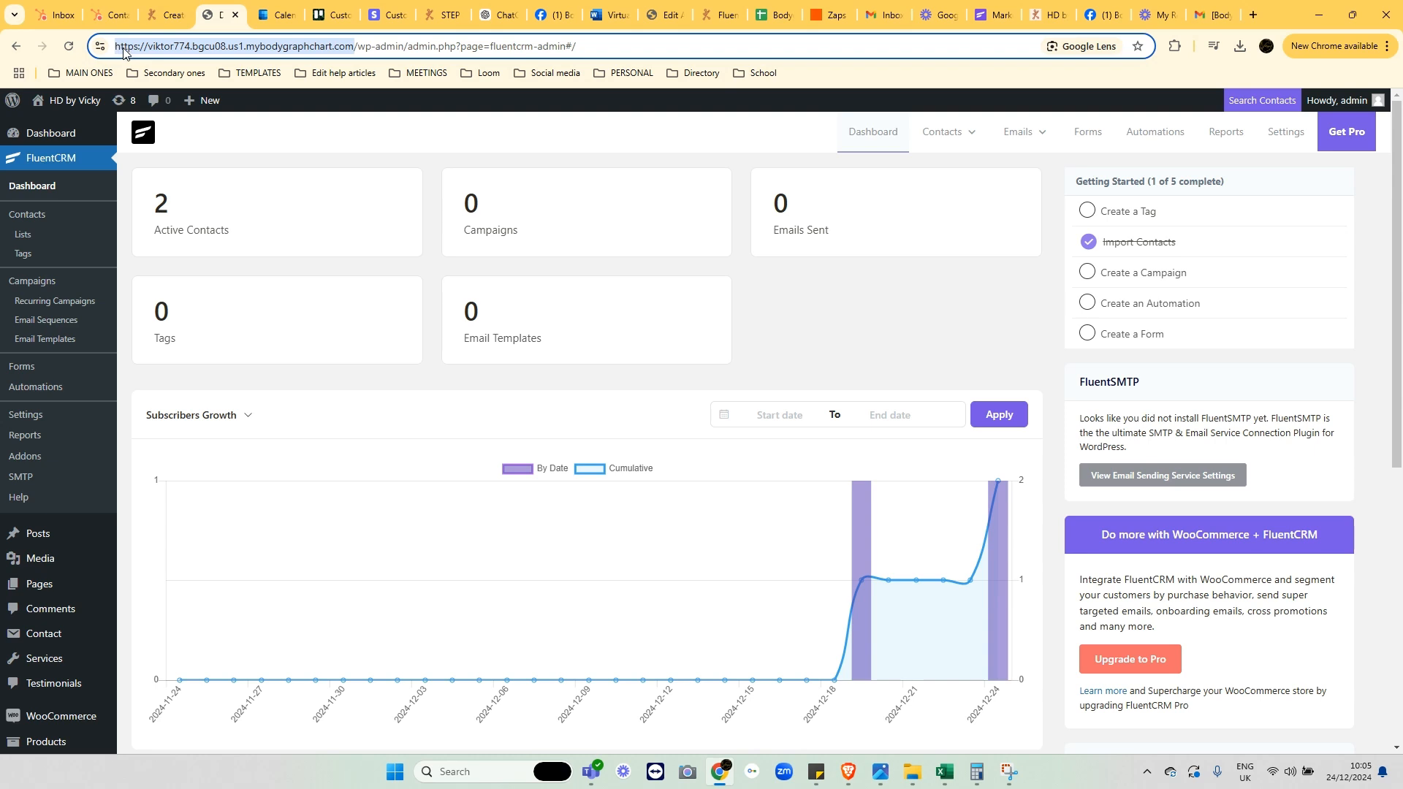
right_click(169, 57)
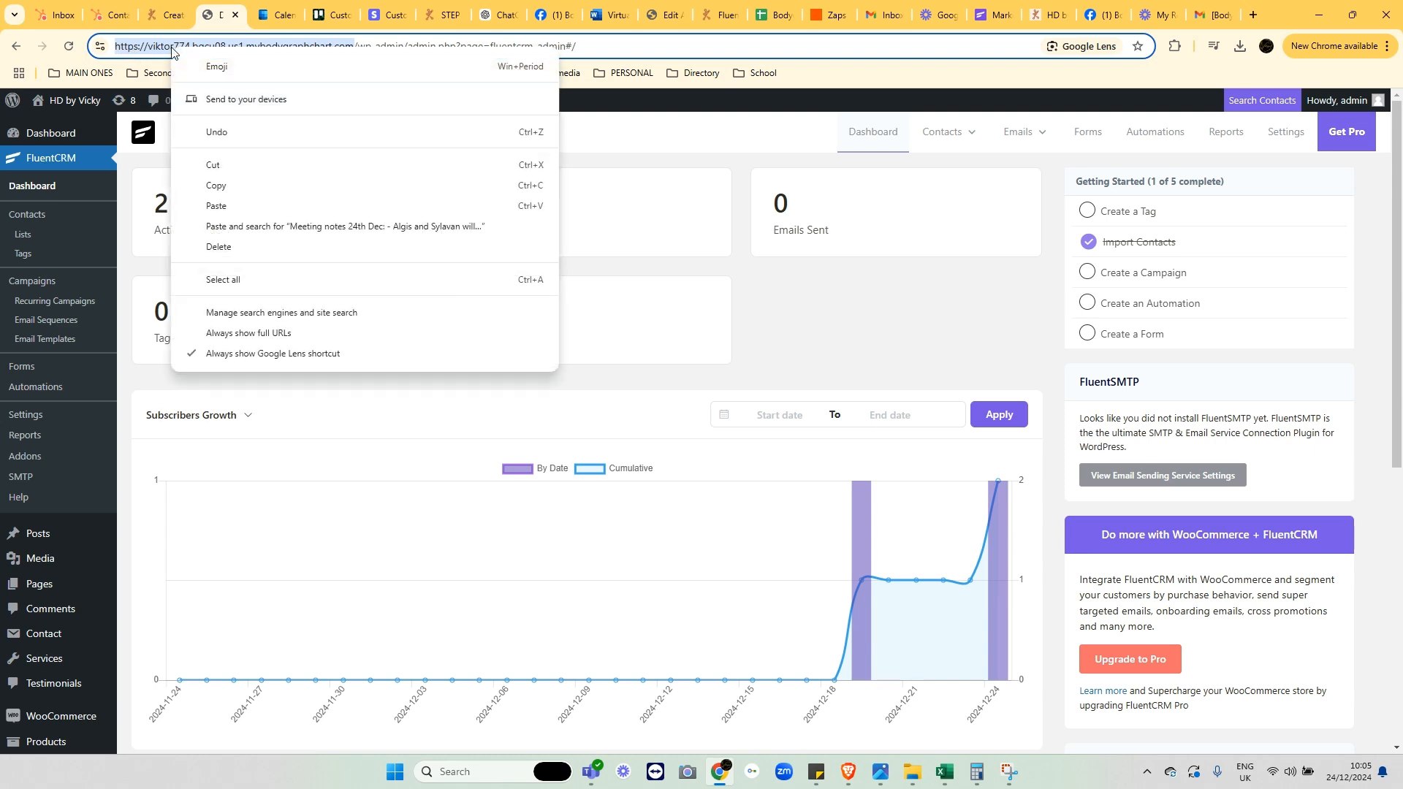
click(219, 188)
click(170, 14)
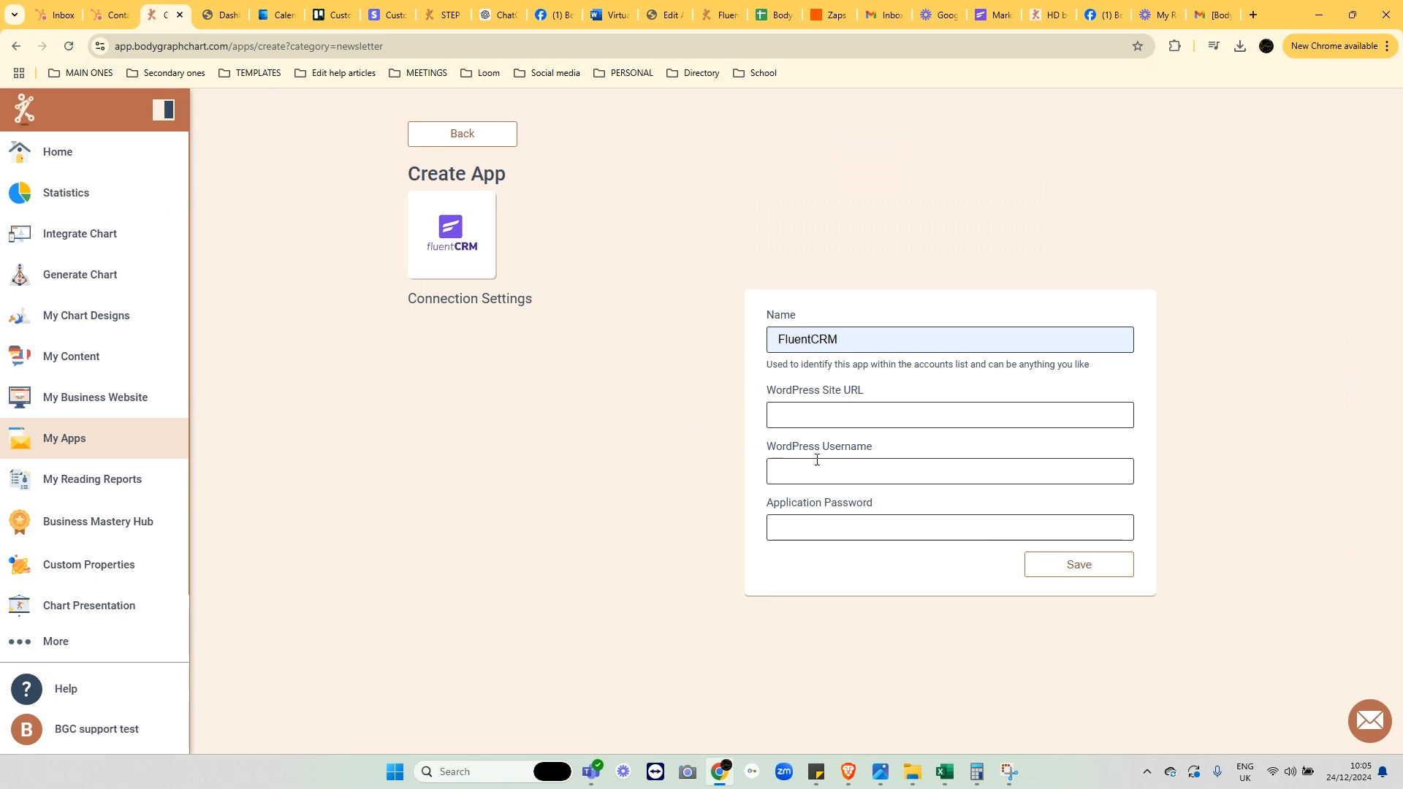
right_click(826, 415)
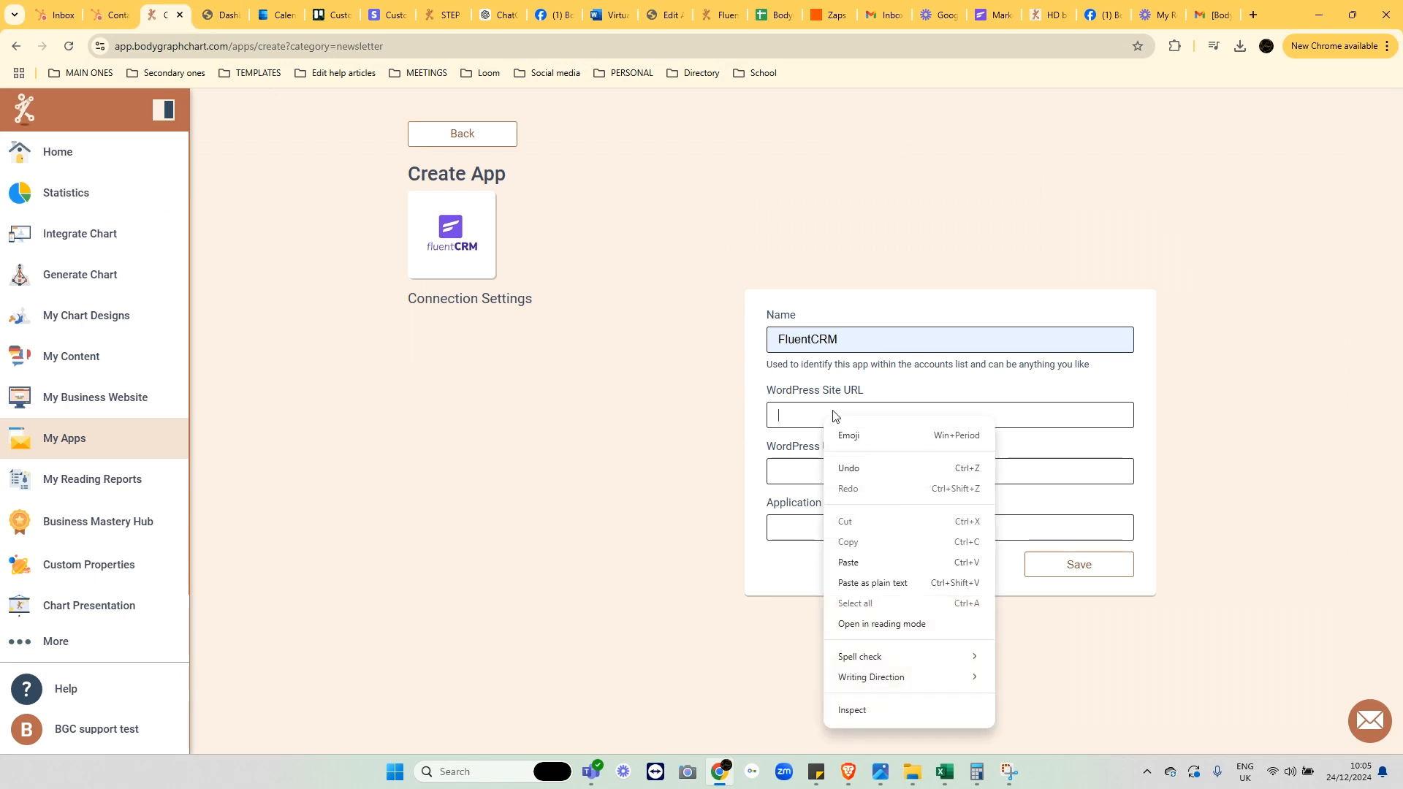
click(874, 562)
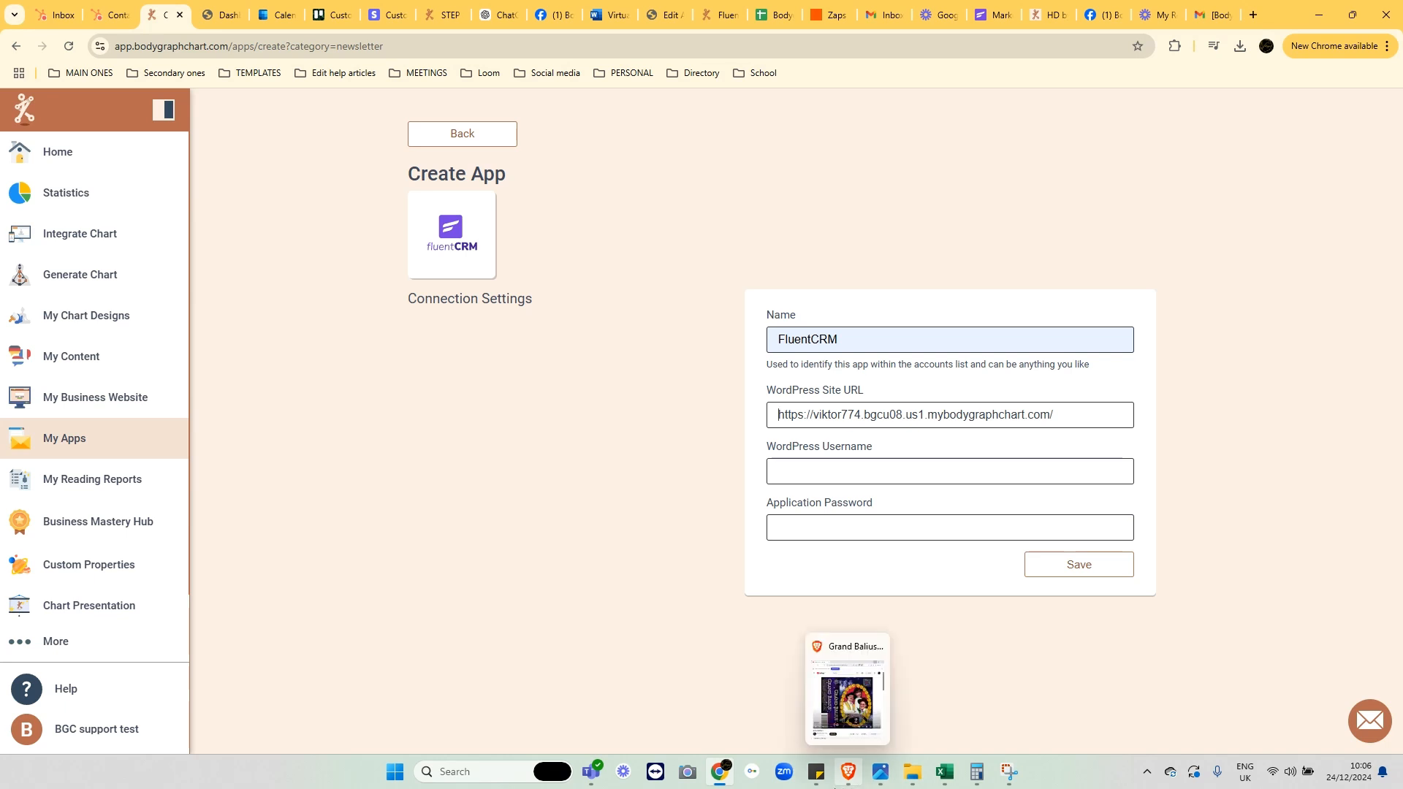
Step: Switch to the WordPress admin site and open the logged-in user's profile page for editing
click(769, 469)
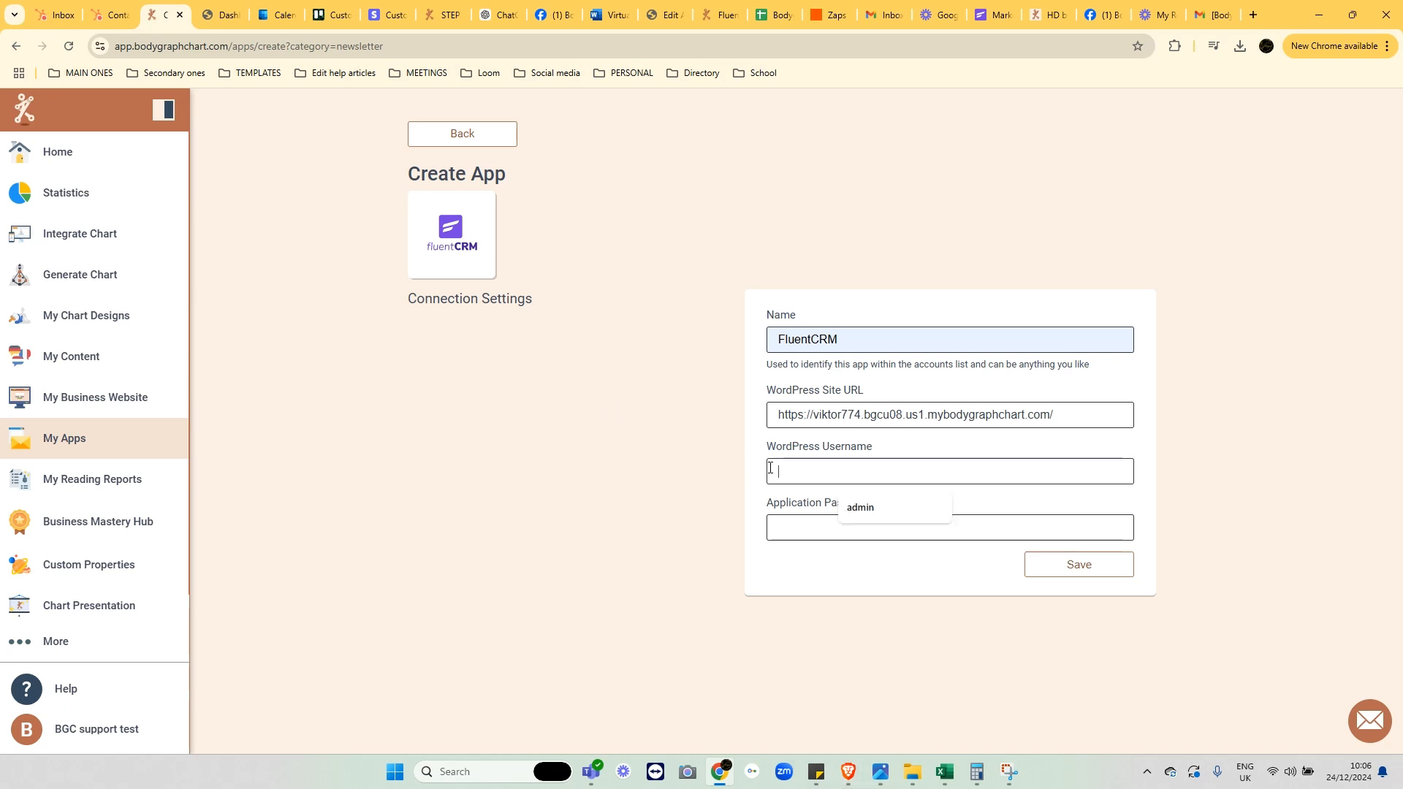
click(719, 466)
click(795, 522)
click(216, 16)
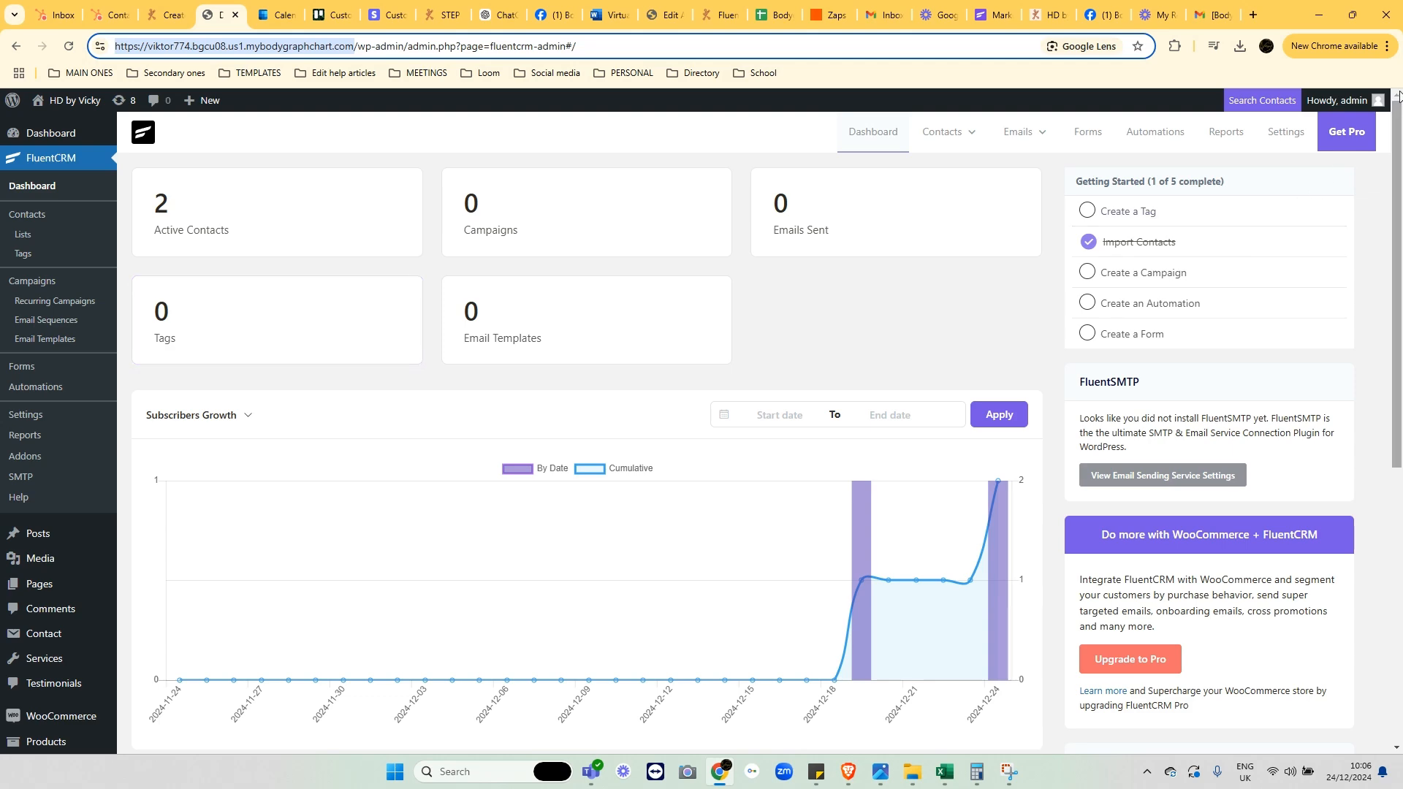
mouse_move(1337, 100)
click(1285, 168)
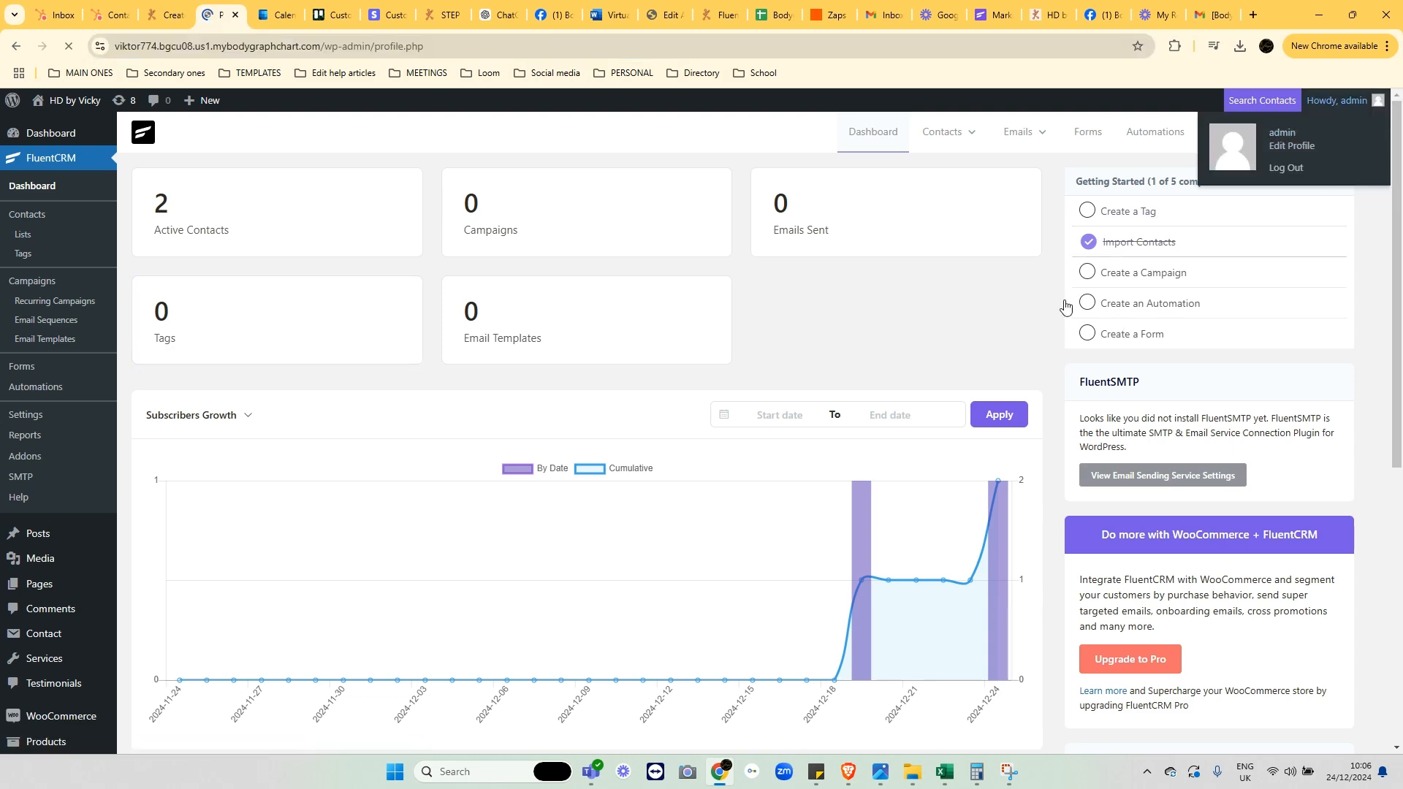
Step: Copy the username admin from the WordPress profile and paste it as the Bodygraph Chart app's WordPress Username
scroll(699, 329, down, 8)
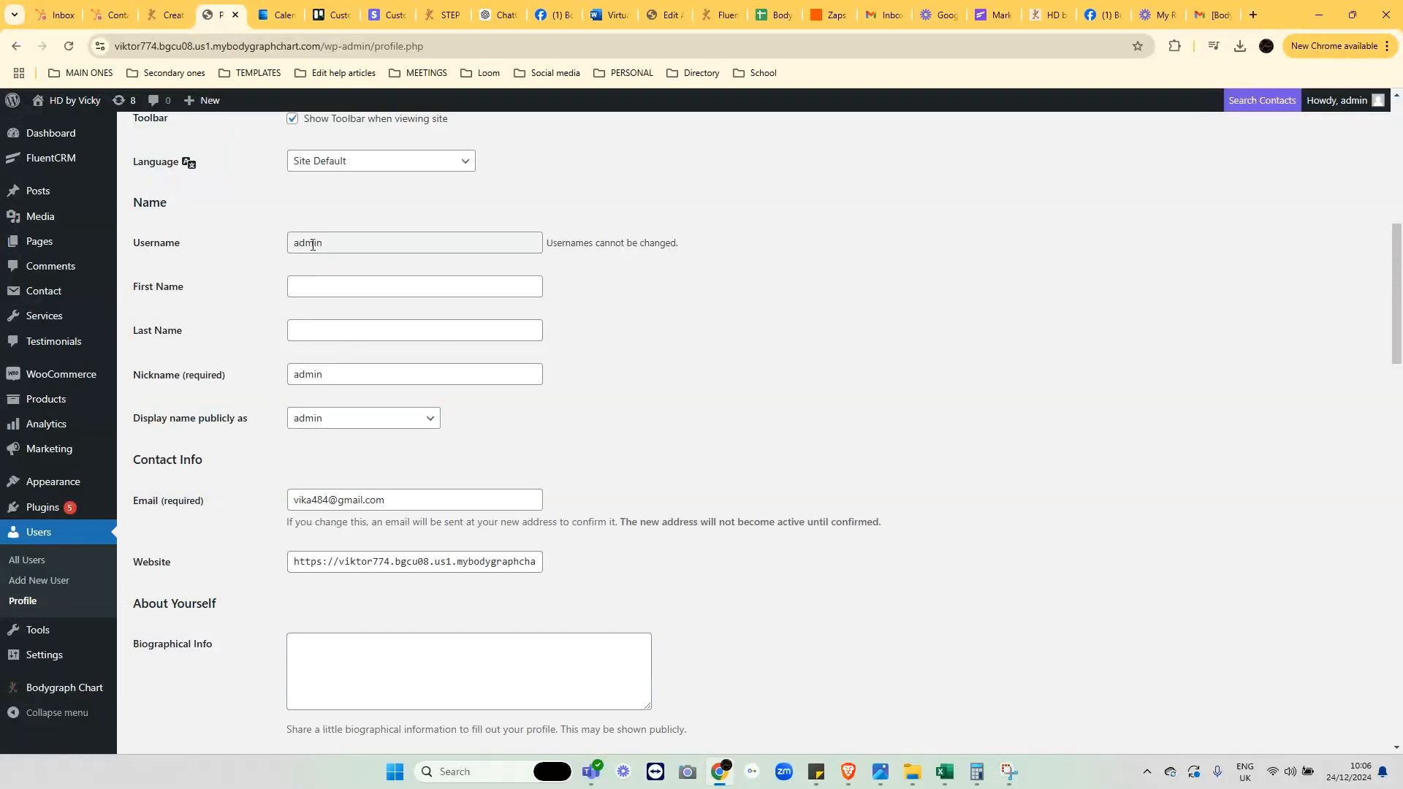
drag(324, 244, 297, 245)
right_click(293, 242)
click(314, 264)
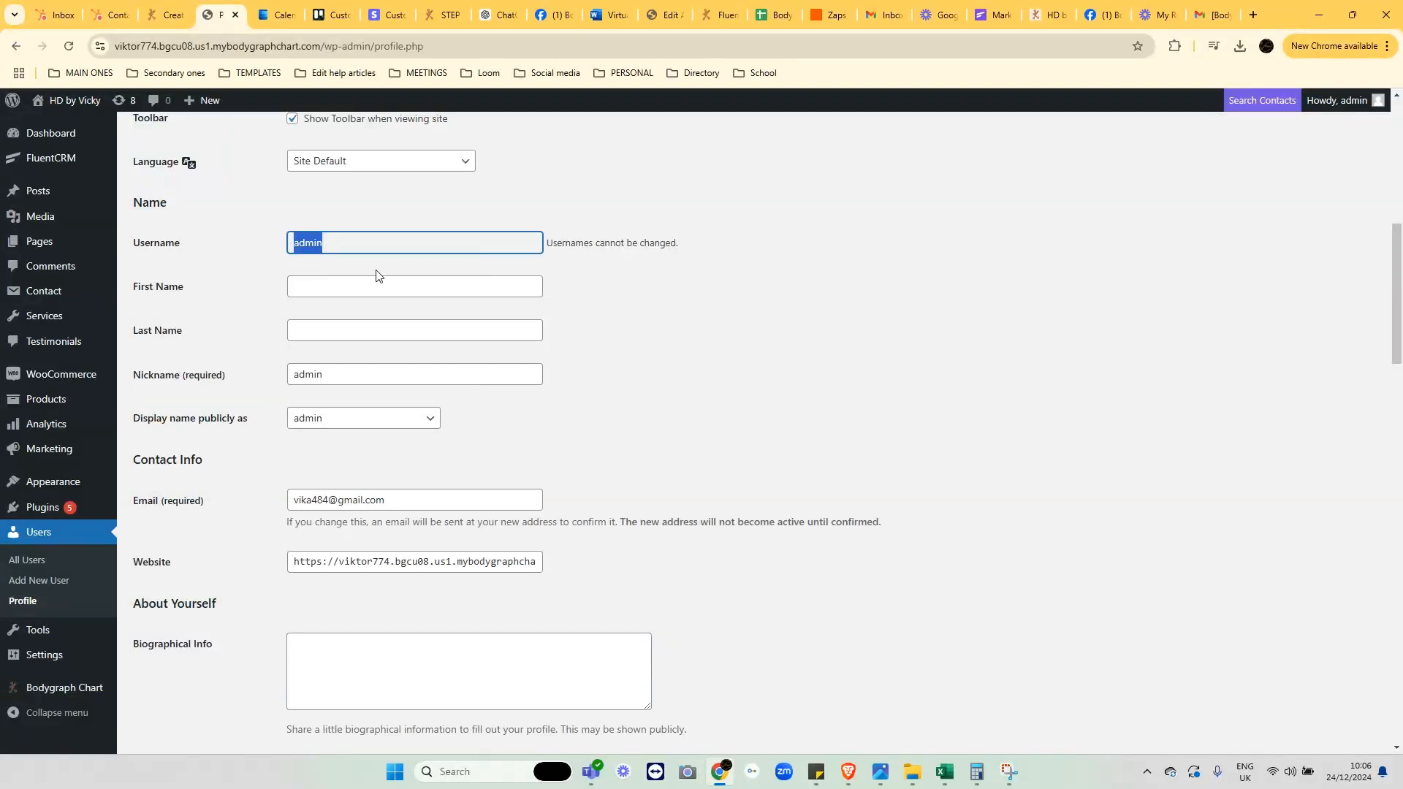
click(161, 14)
click(776, 471)
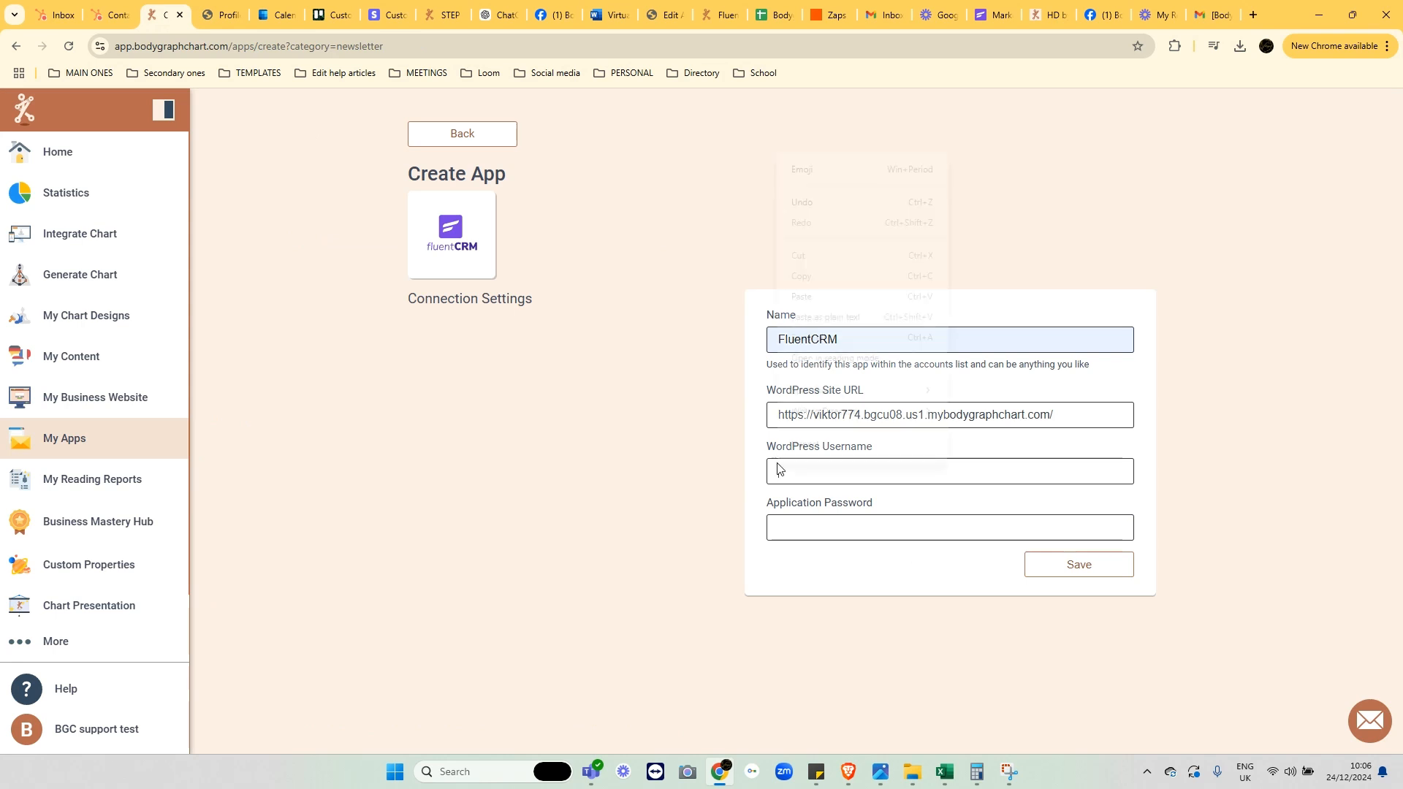
right_click(778, 470)
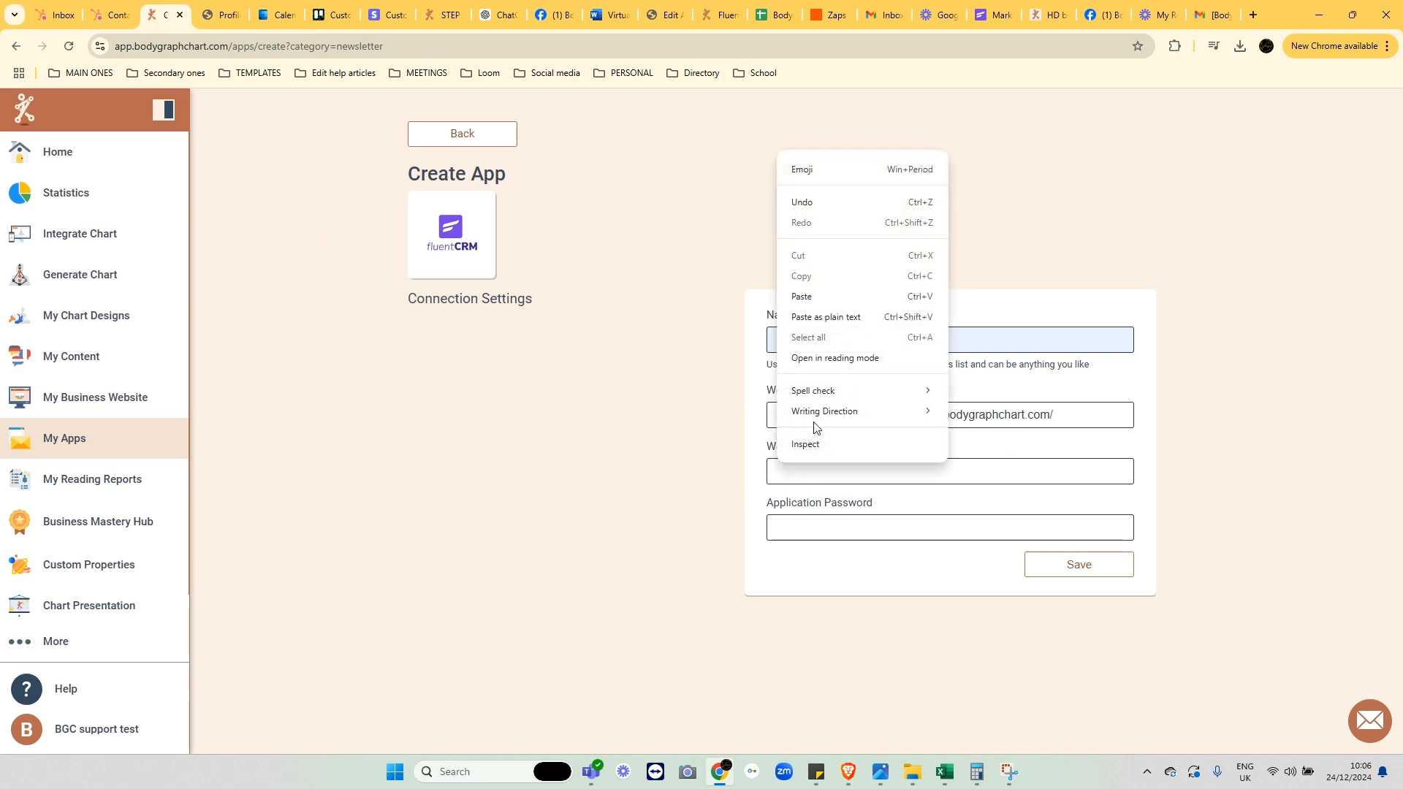
click(820, 296)
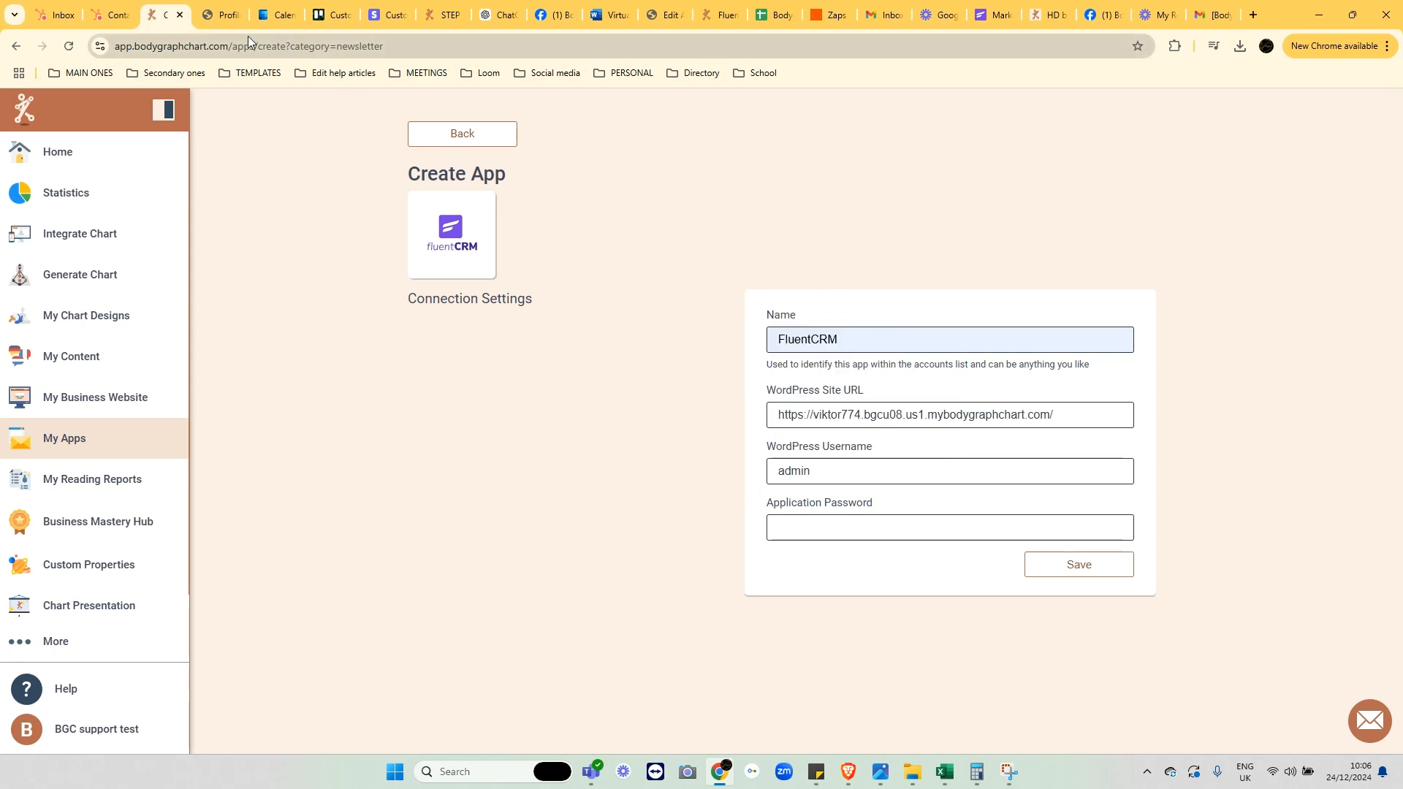
Step: In the WordPress profile's Application Passwords section, revoke the existing FluentCRM application password
click(209, 16)
scroll(474, 435, down, 10)
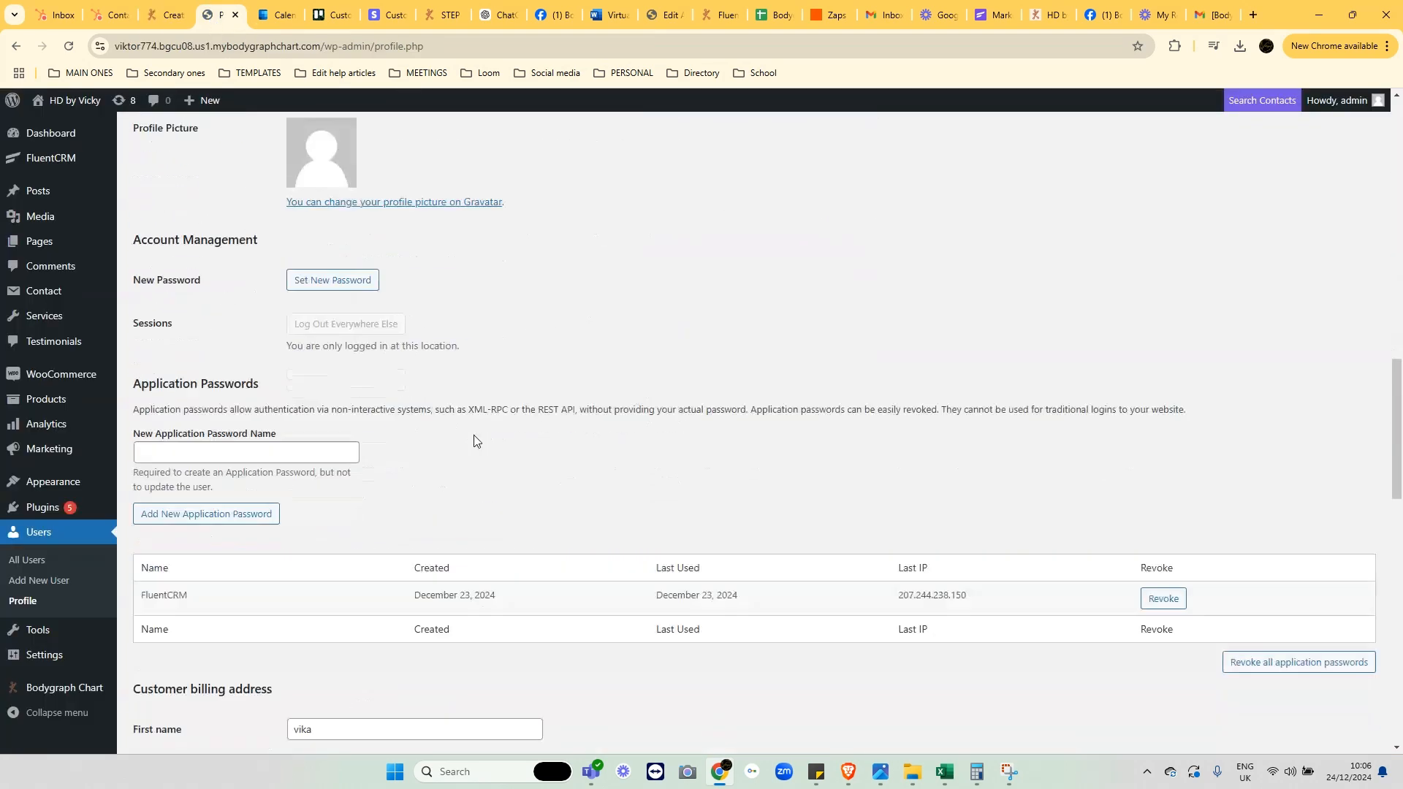
scroll(278, 388, up, 2)
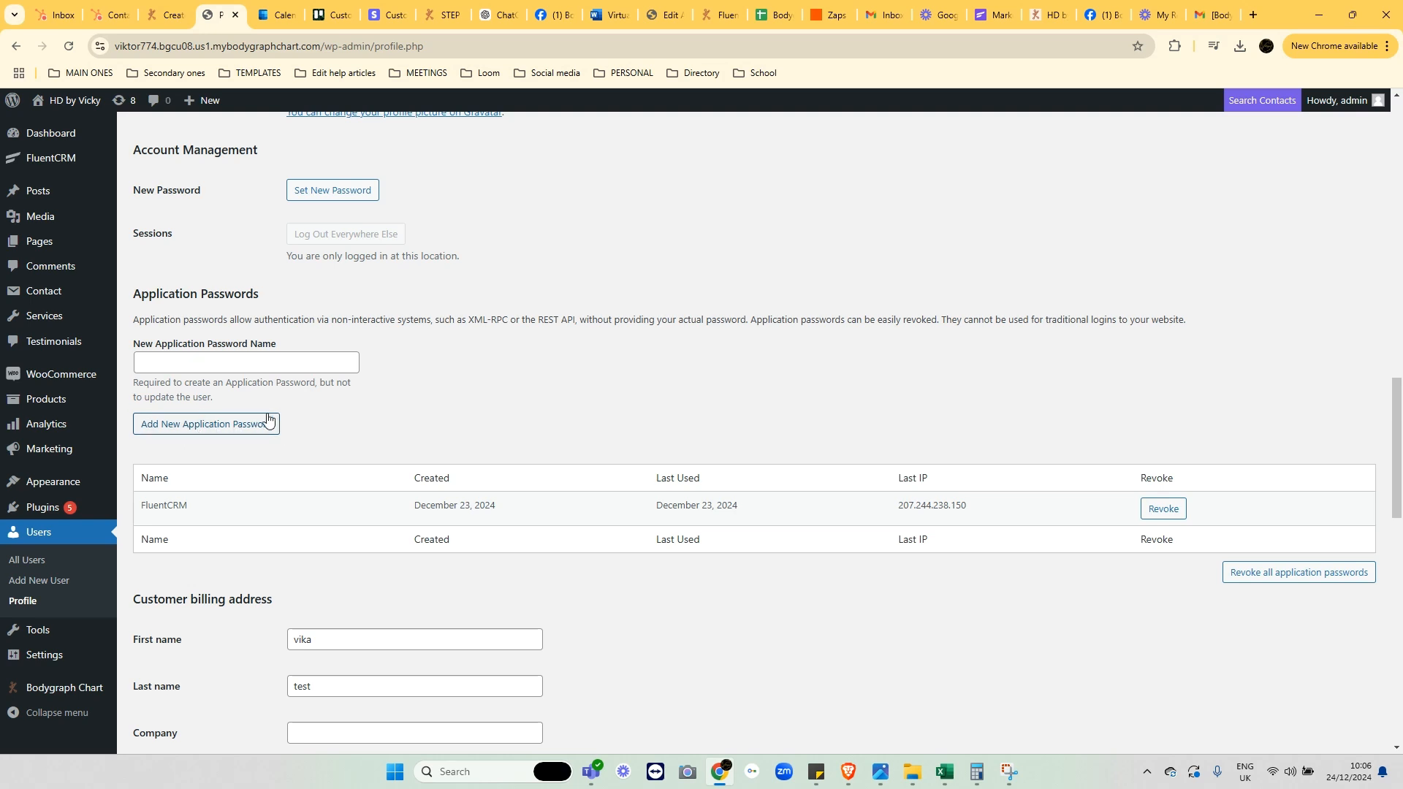
click(178, 361)
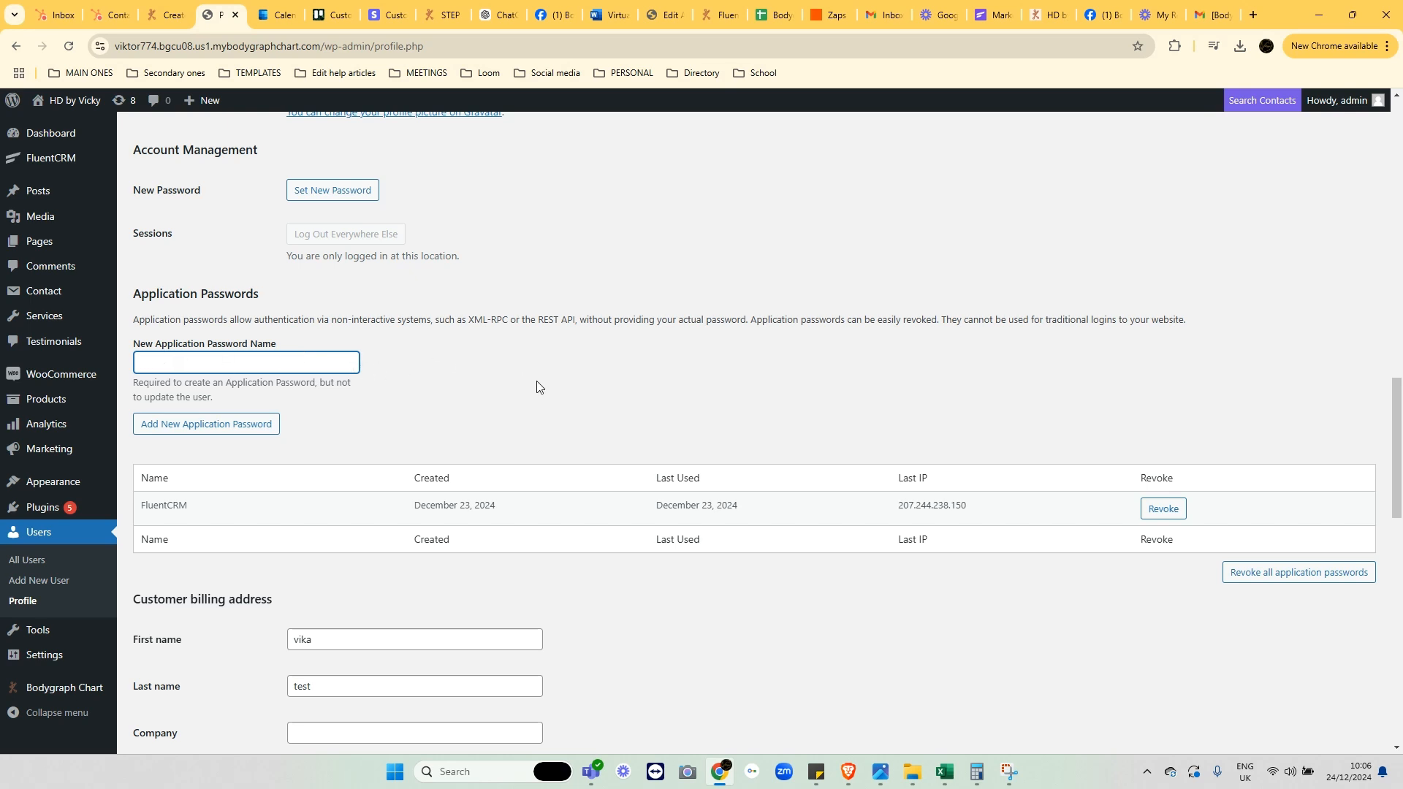
click(1163, 516)
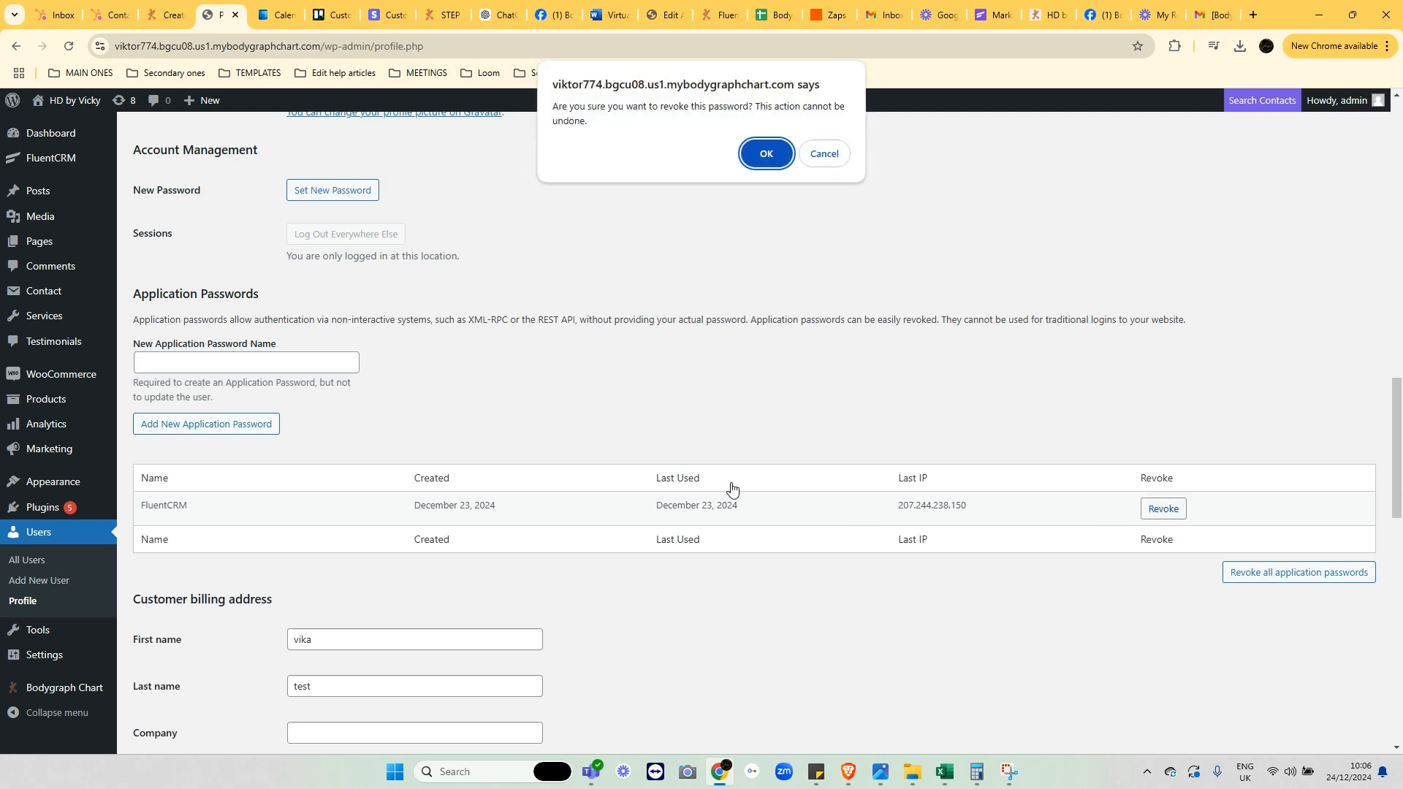
click(764, 150)
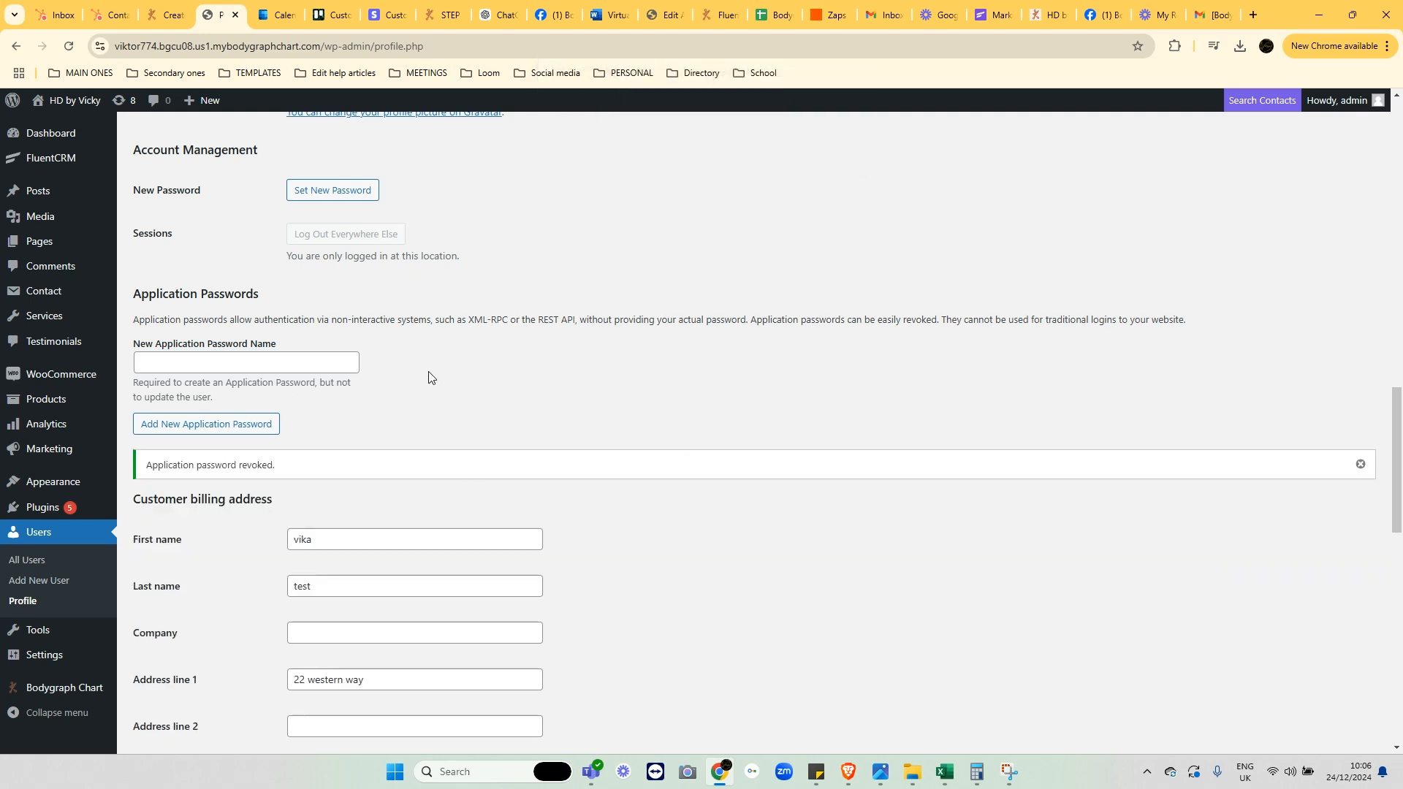
Step: Add a new application password named Fluent crm in the WordPress profile and copy the generated password
click(187, 366)
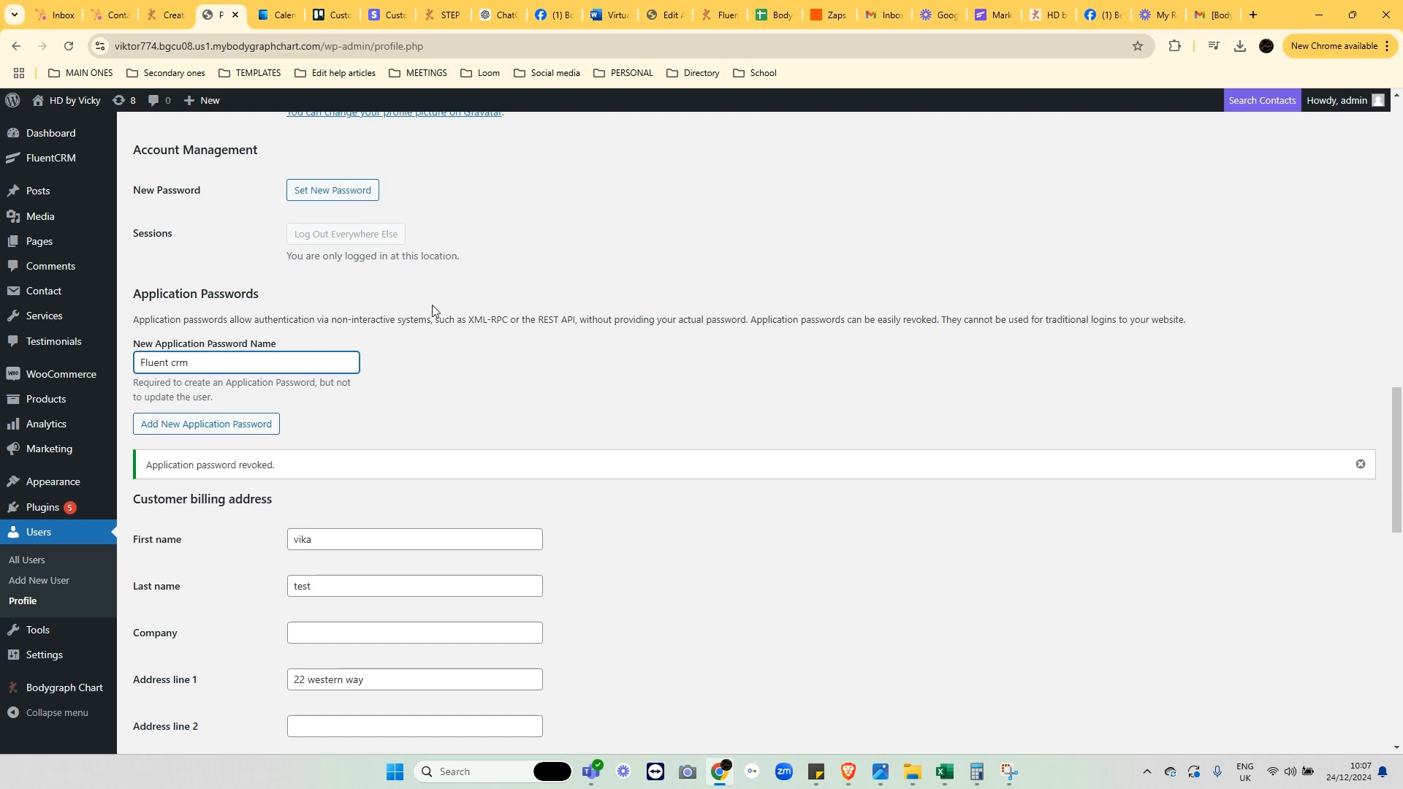
click(260, 425)
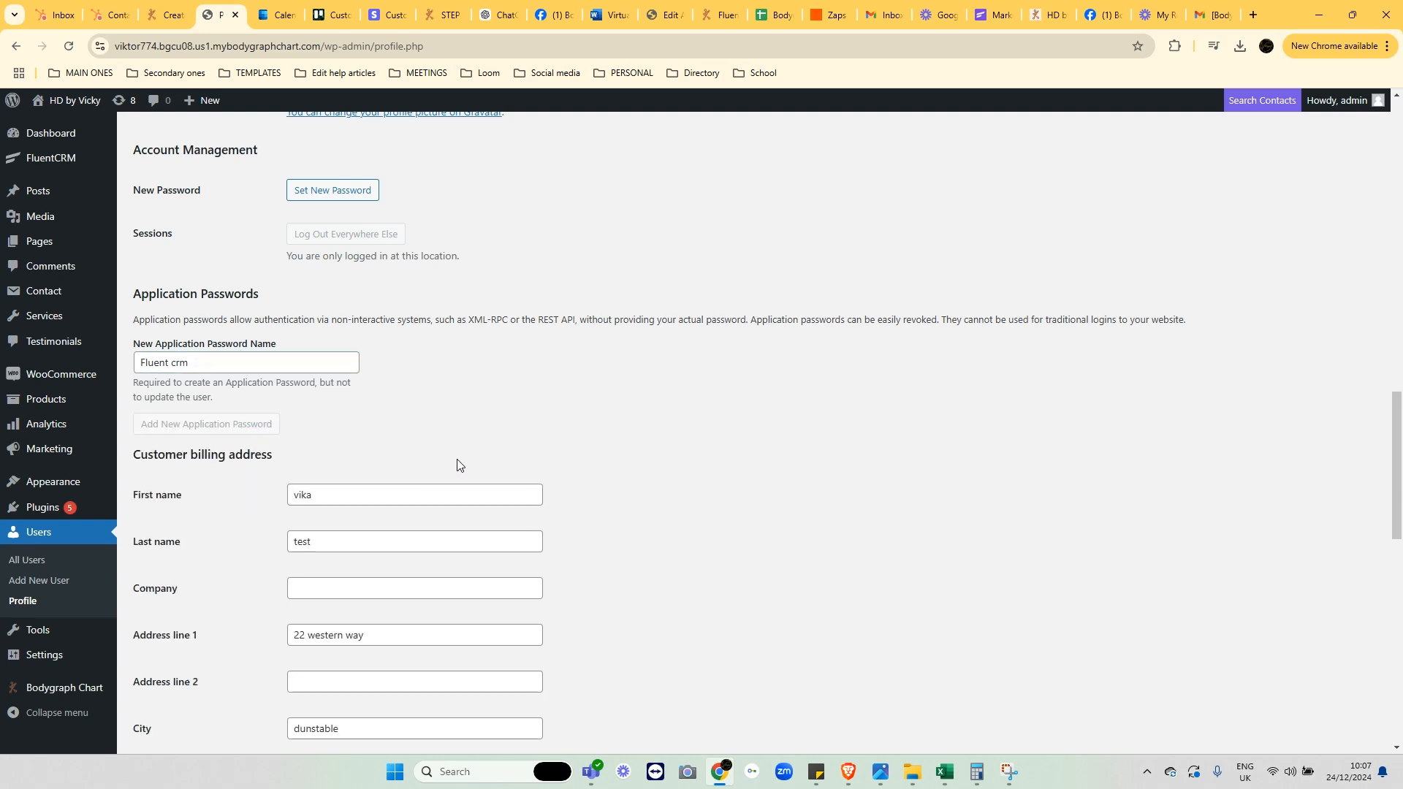
click(521, 468)
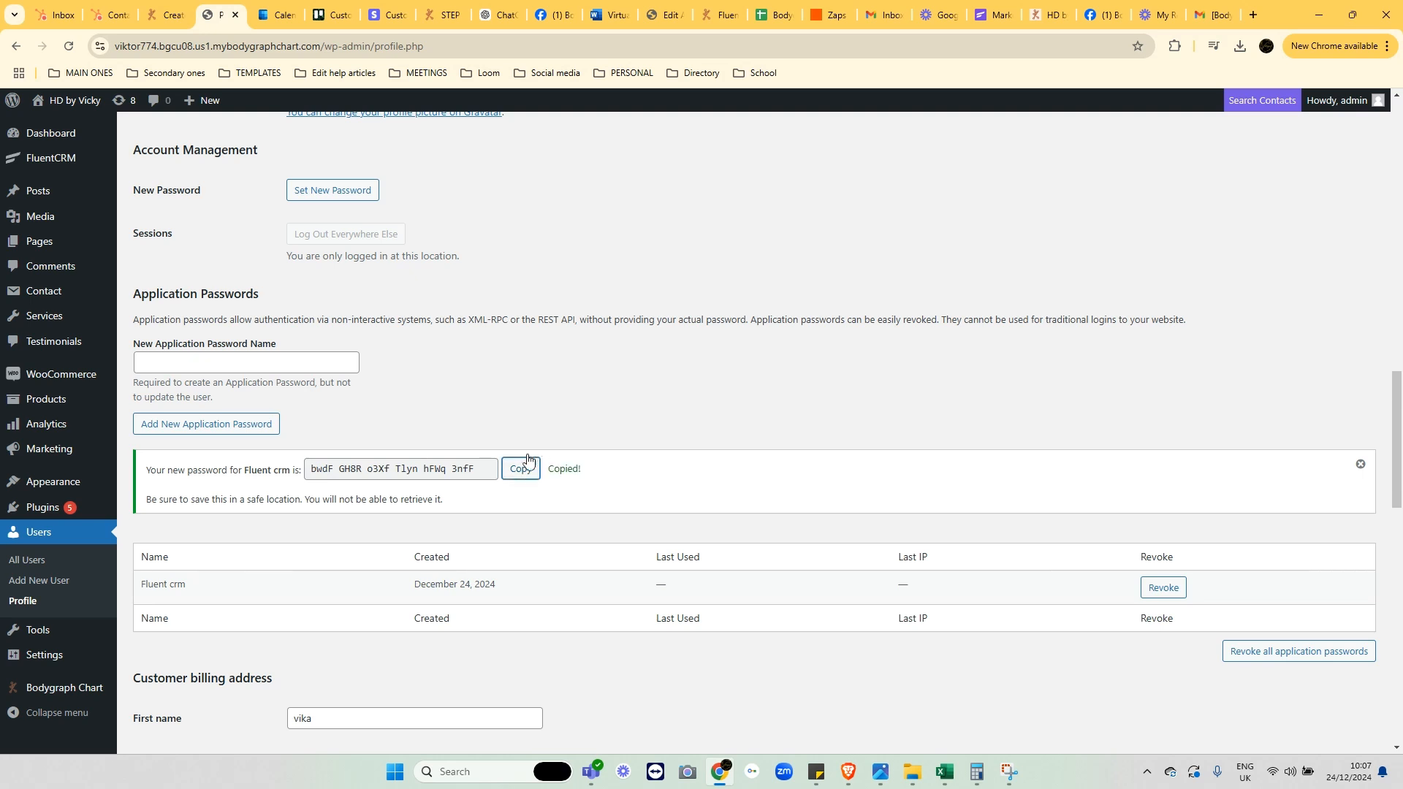
Step: Paste the copied password as the Bodygraph Chart app's Application Password and save the connection settings
click(166, 8)
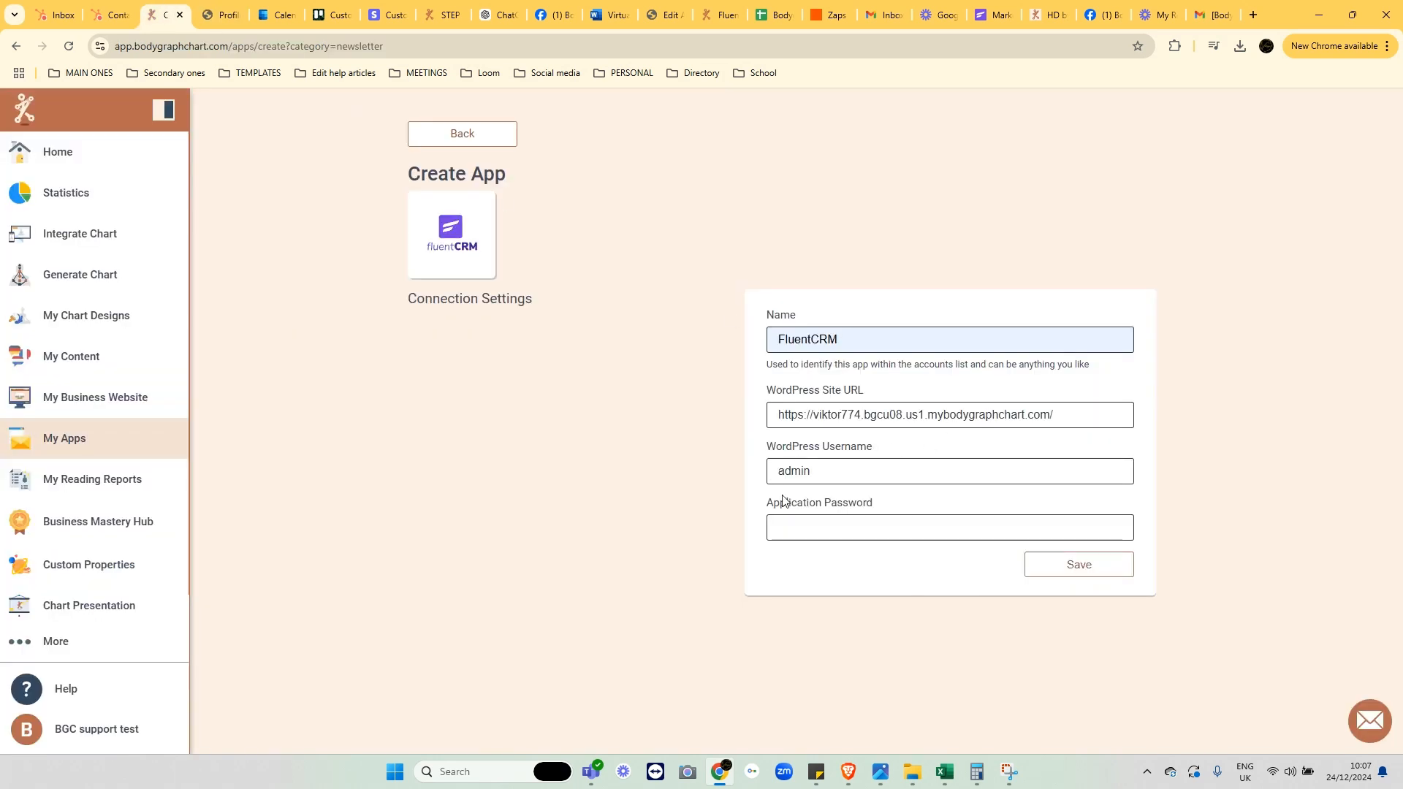
click(782, 526)
right_click(852, 520)
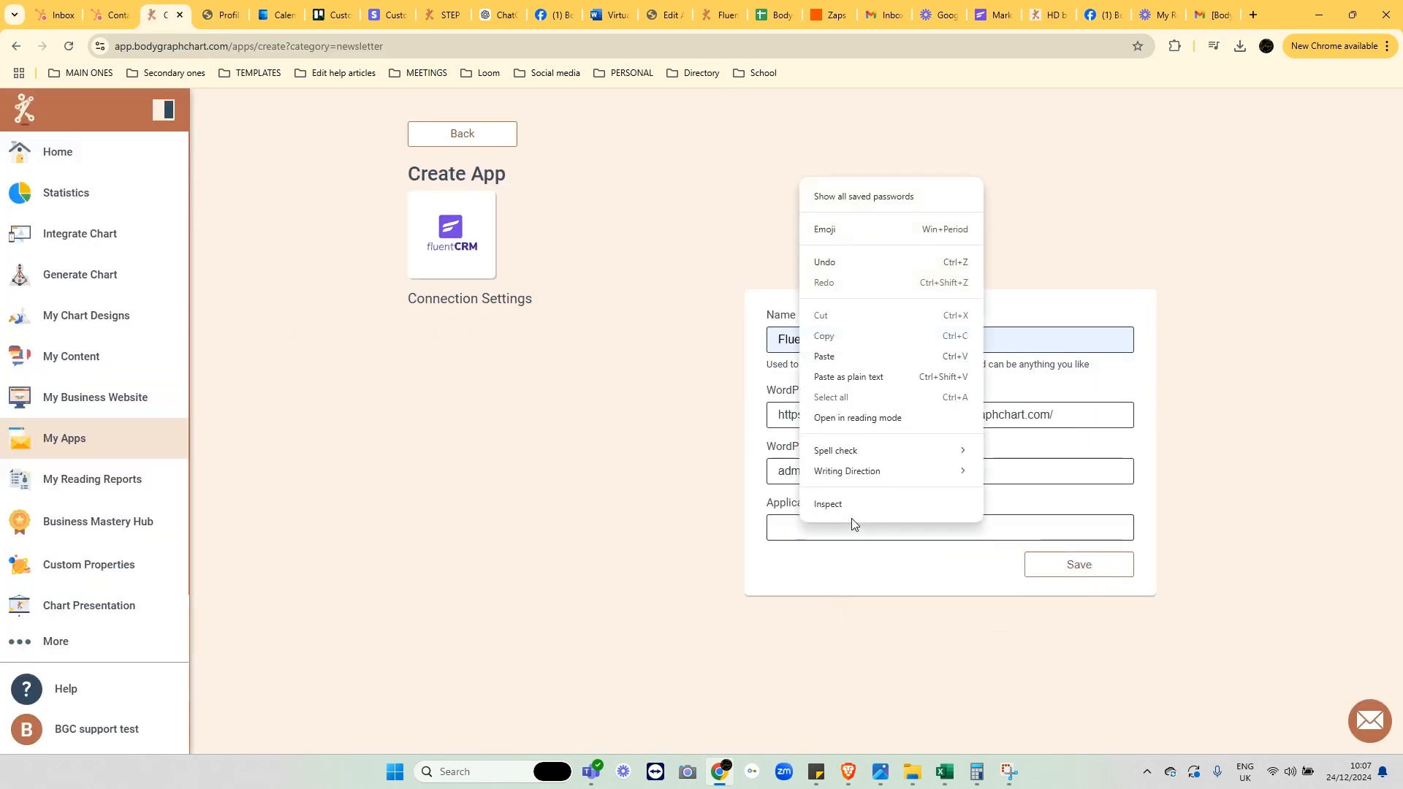
click(863, 379)
click(1079, 569)
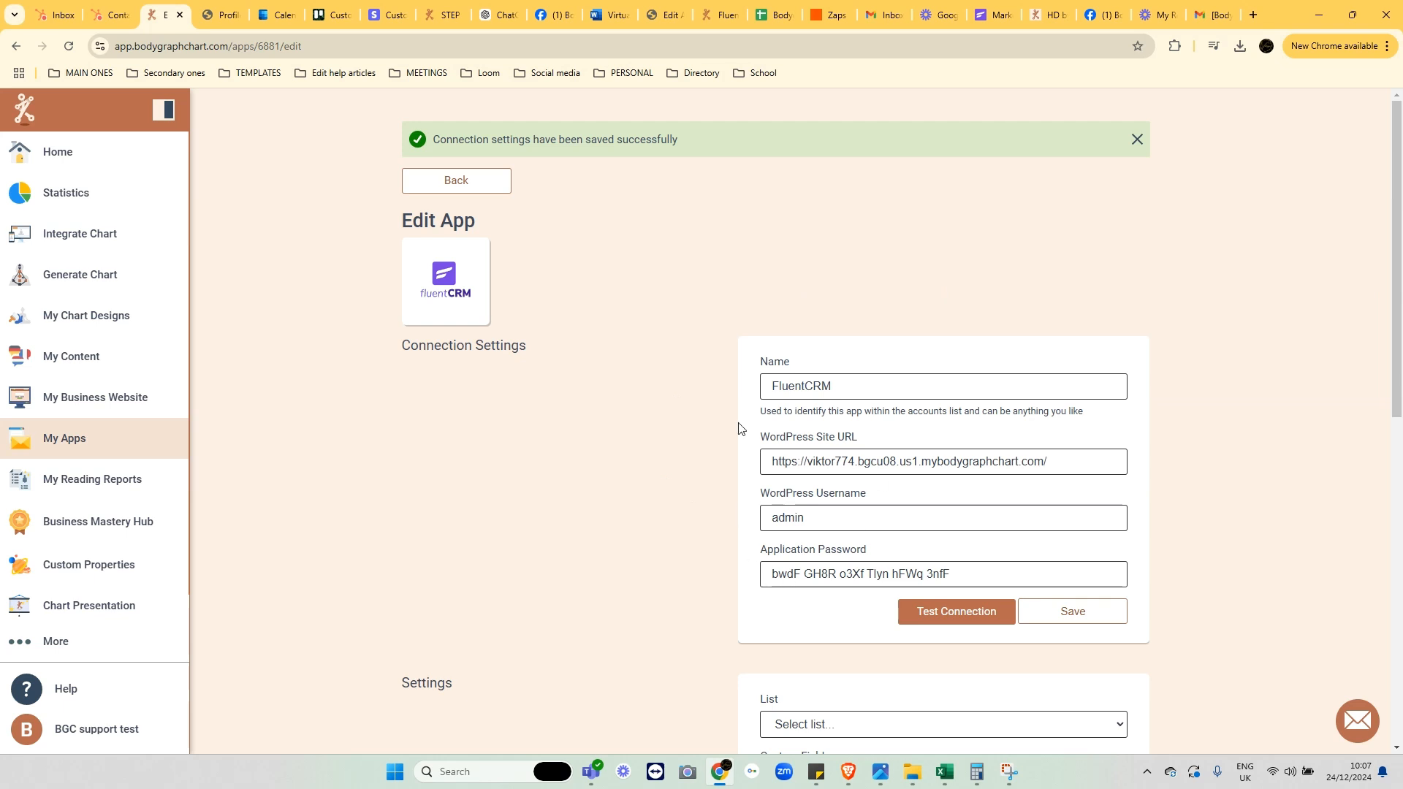
Step: Look over the saved app's custom fields and the lists offered in its settings
scroll(642, 385, down, 6)
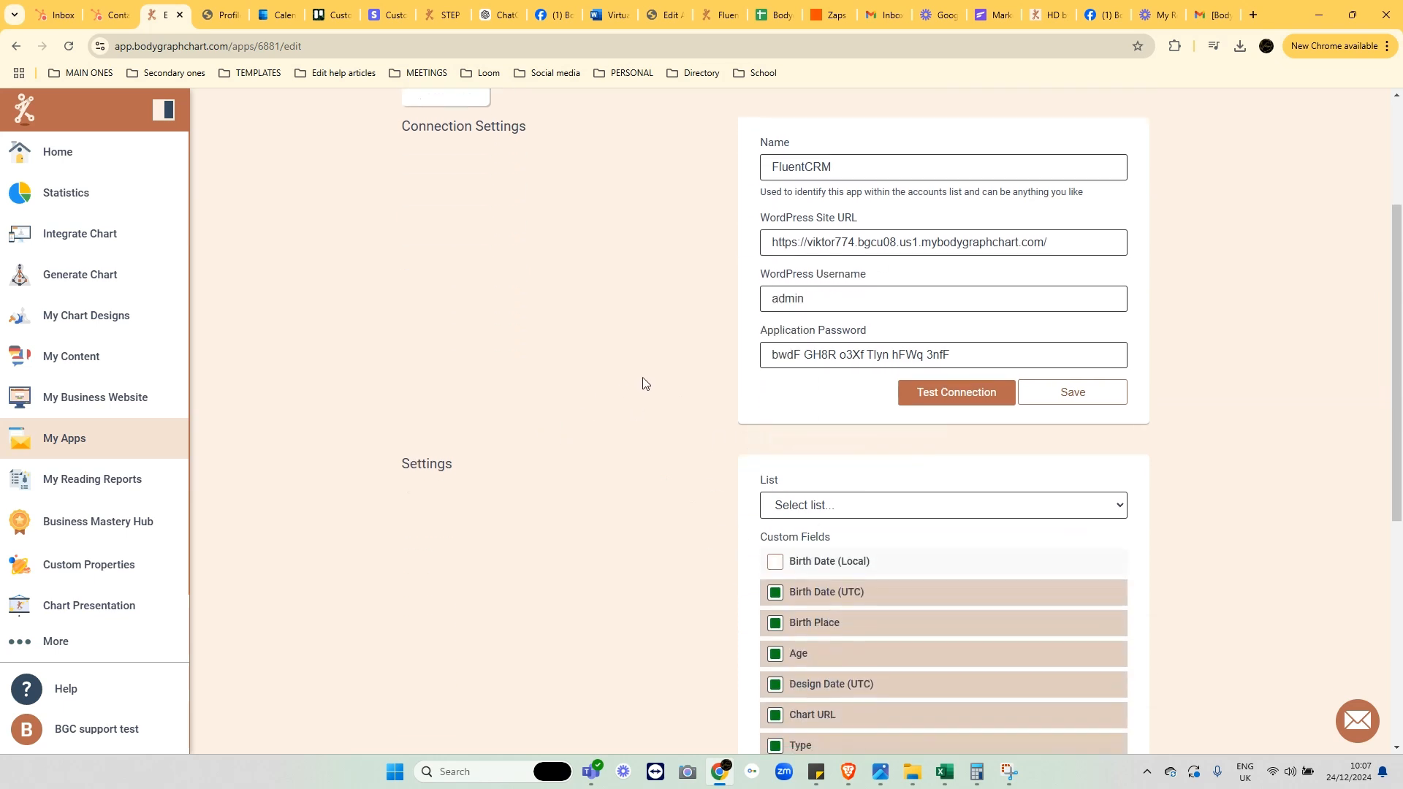
scroll(796, 333, up, 1)
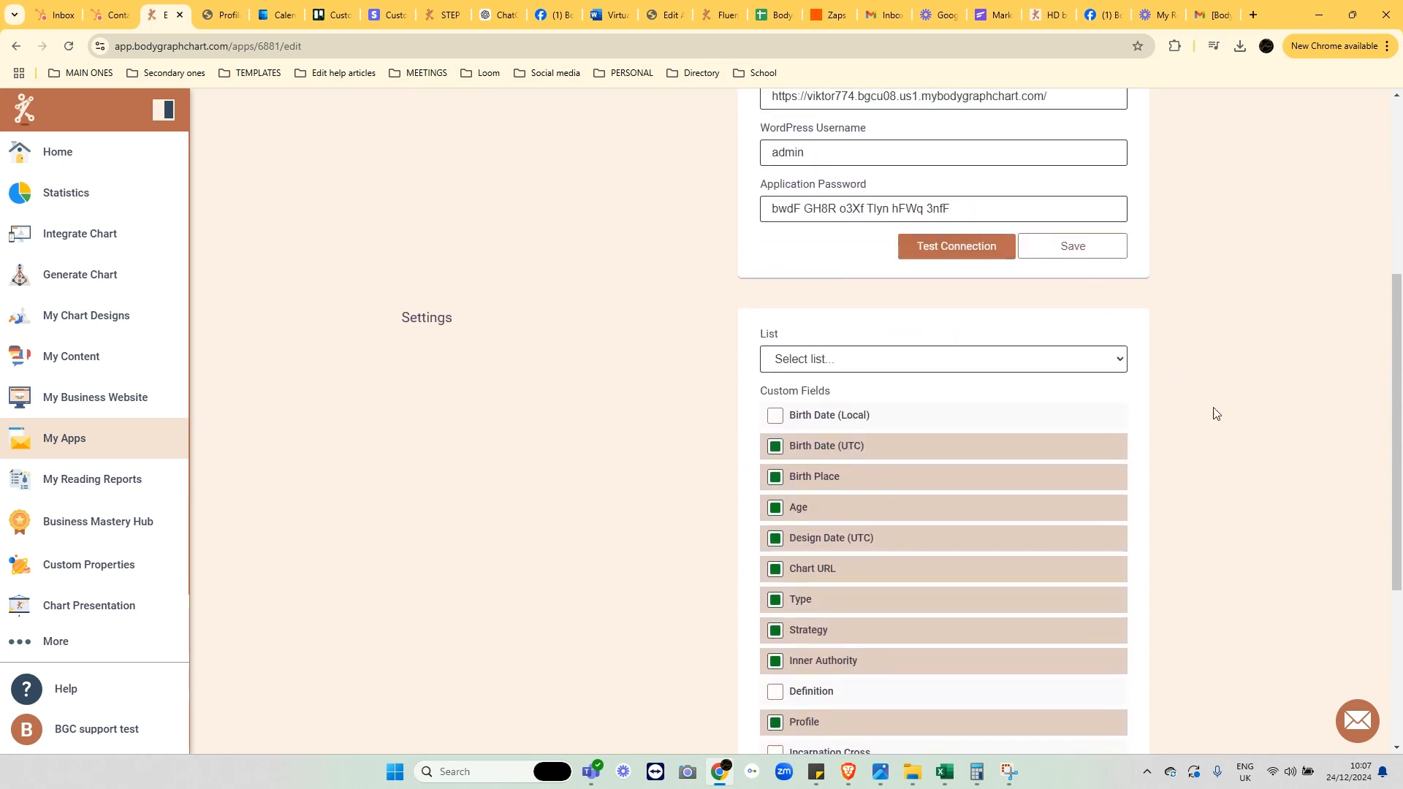
scroll(651, 536, down, 2)
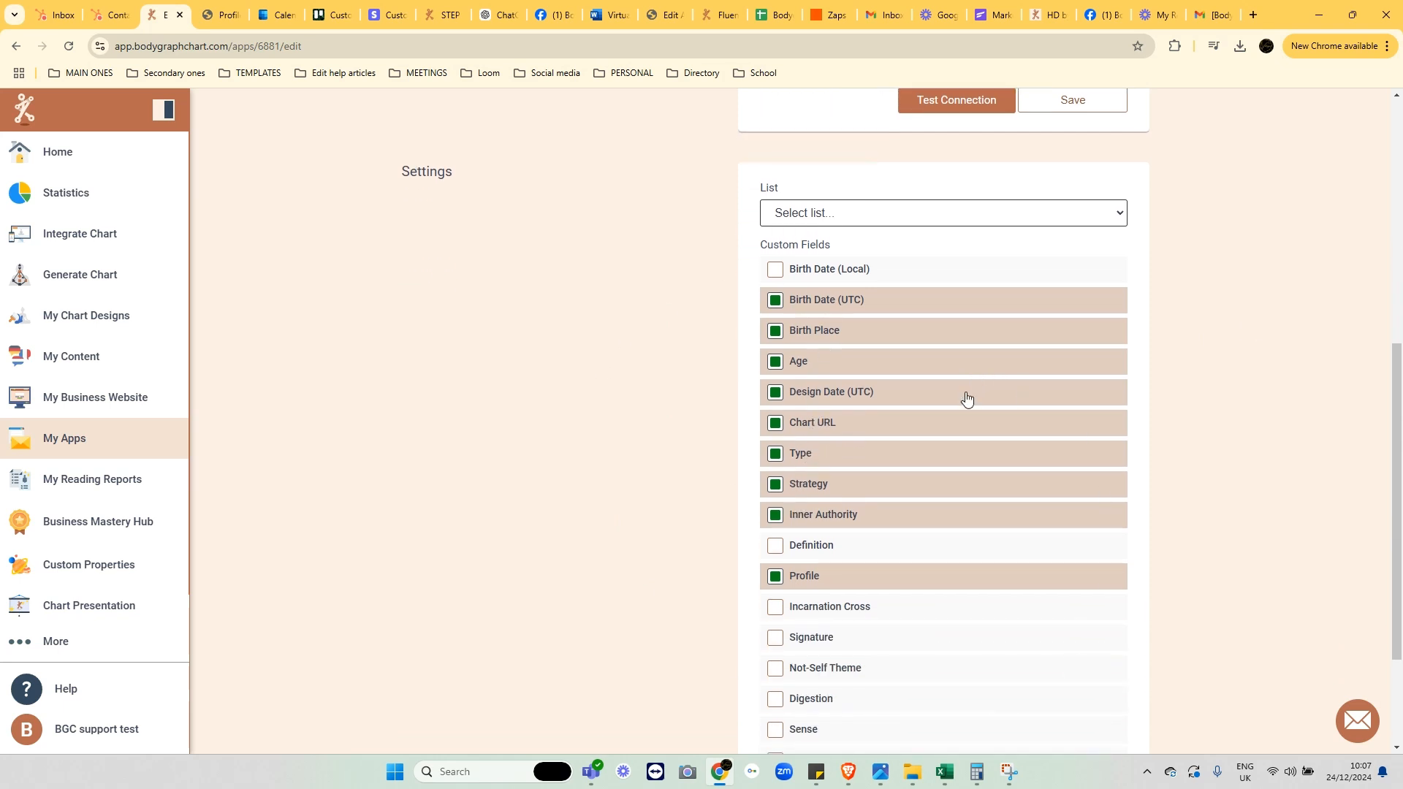
scroll(965, 393, down, 2)
scroll(950, 391, up, 5)
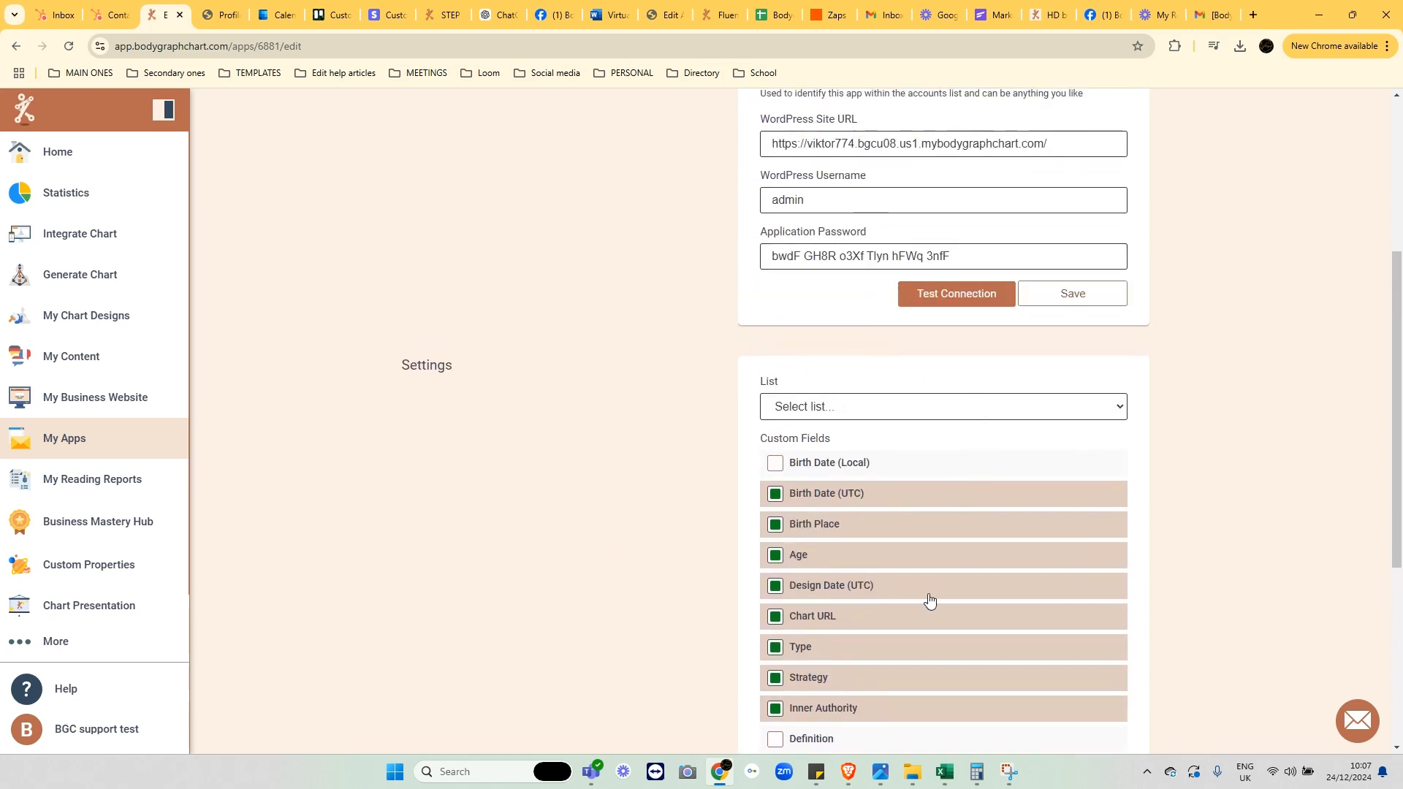
click(917, 404)
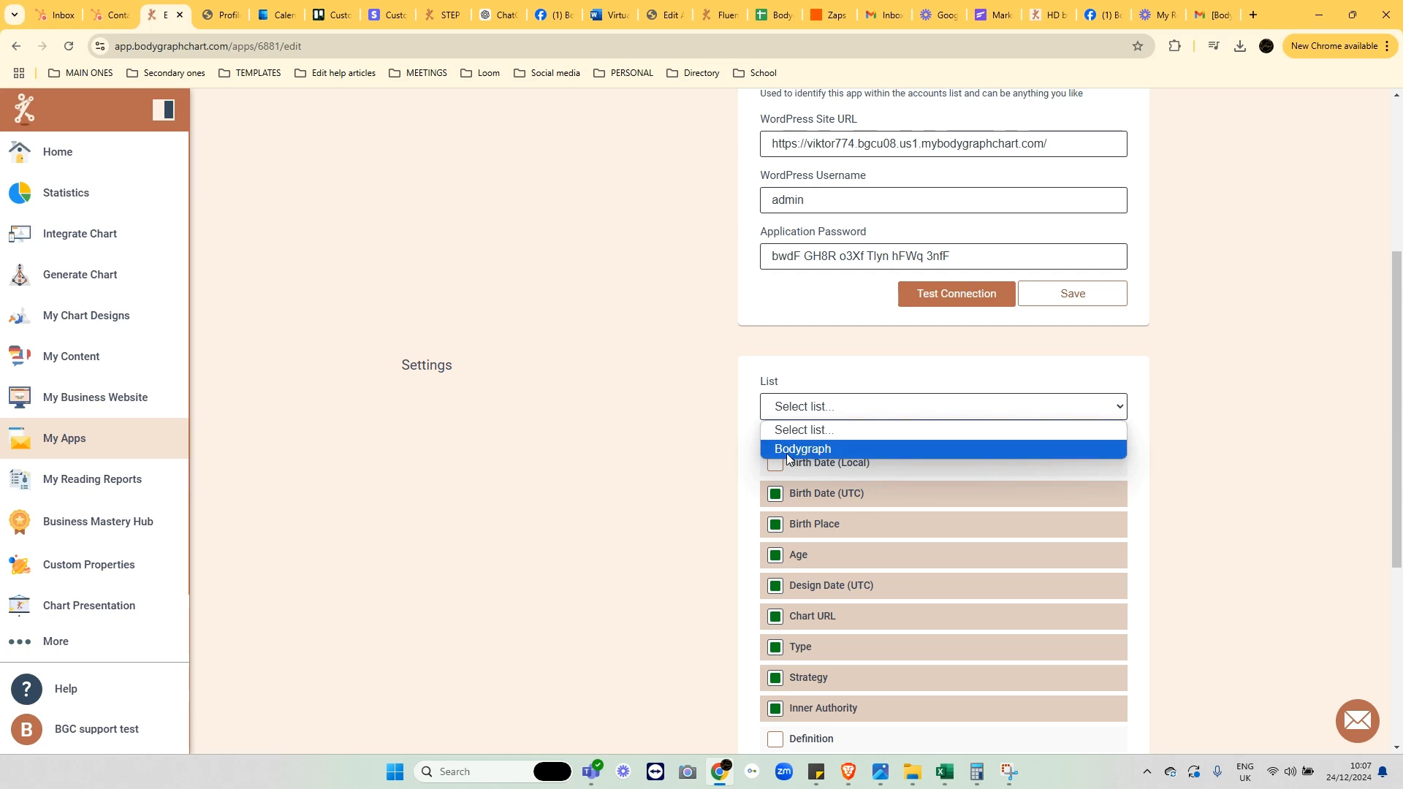
click(665, 434)
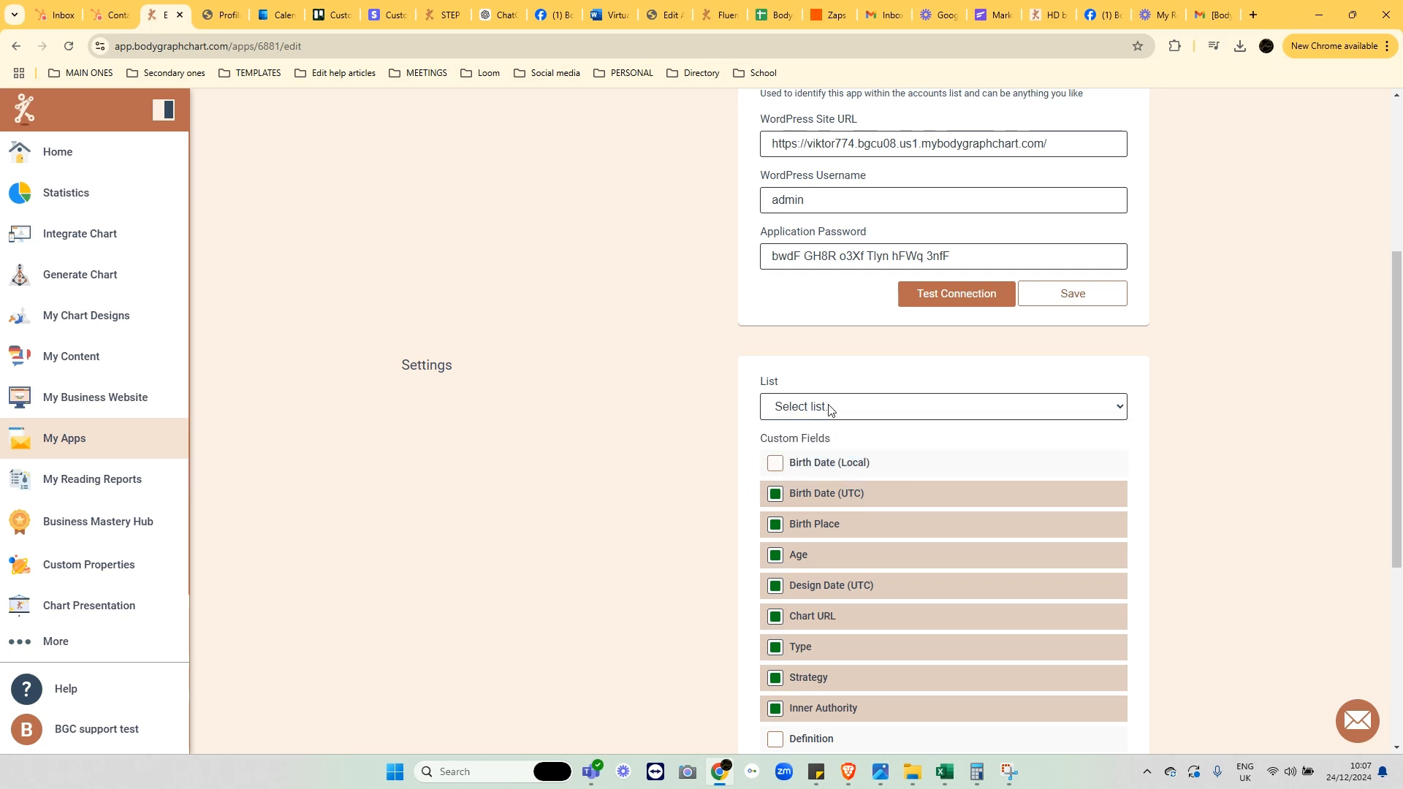
Step: Open FluentCRM's Lists page in WordPress and look at the form for adding a new list
click(219, 15)
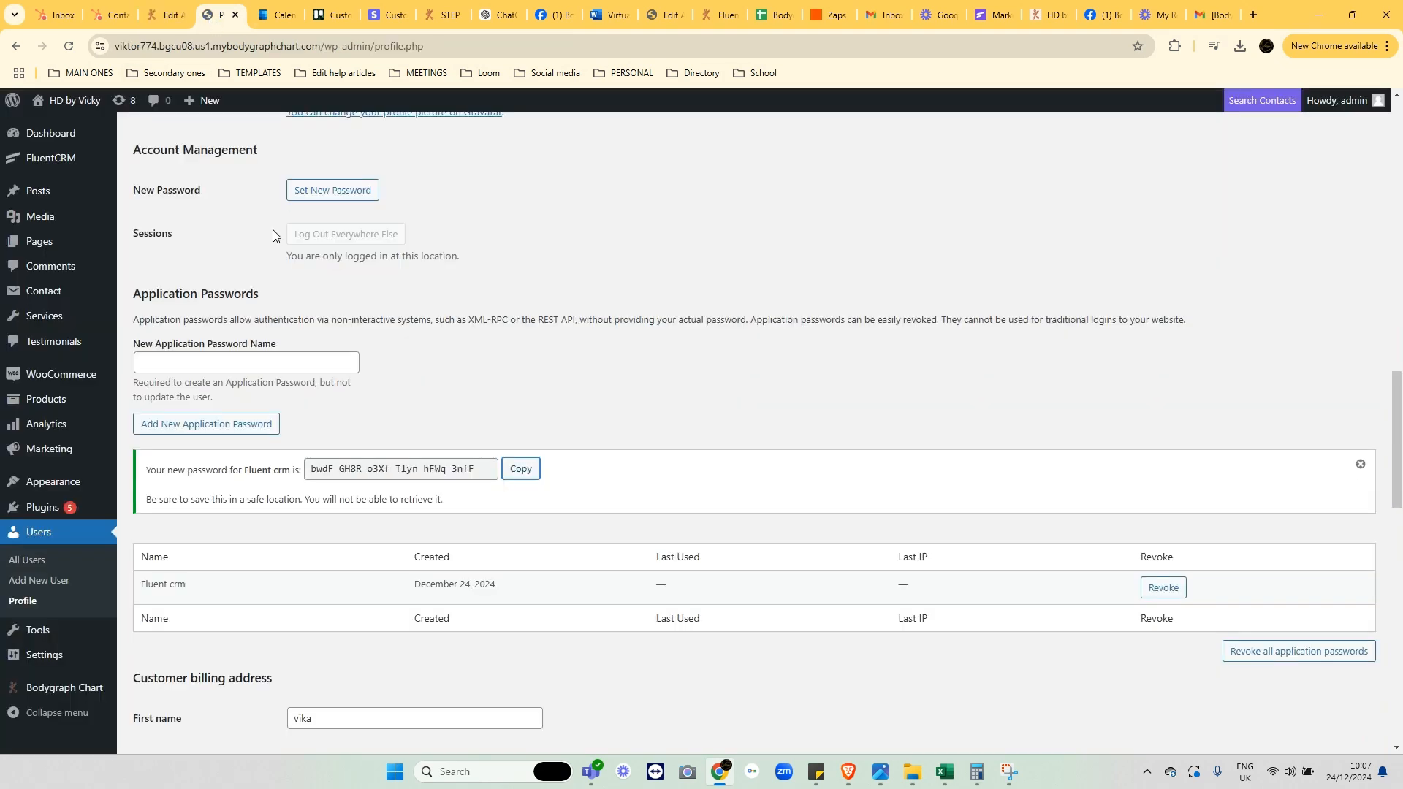
mouse_move(77, 163)
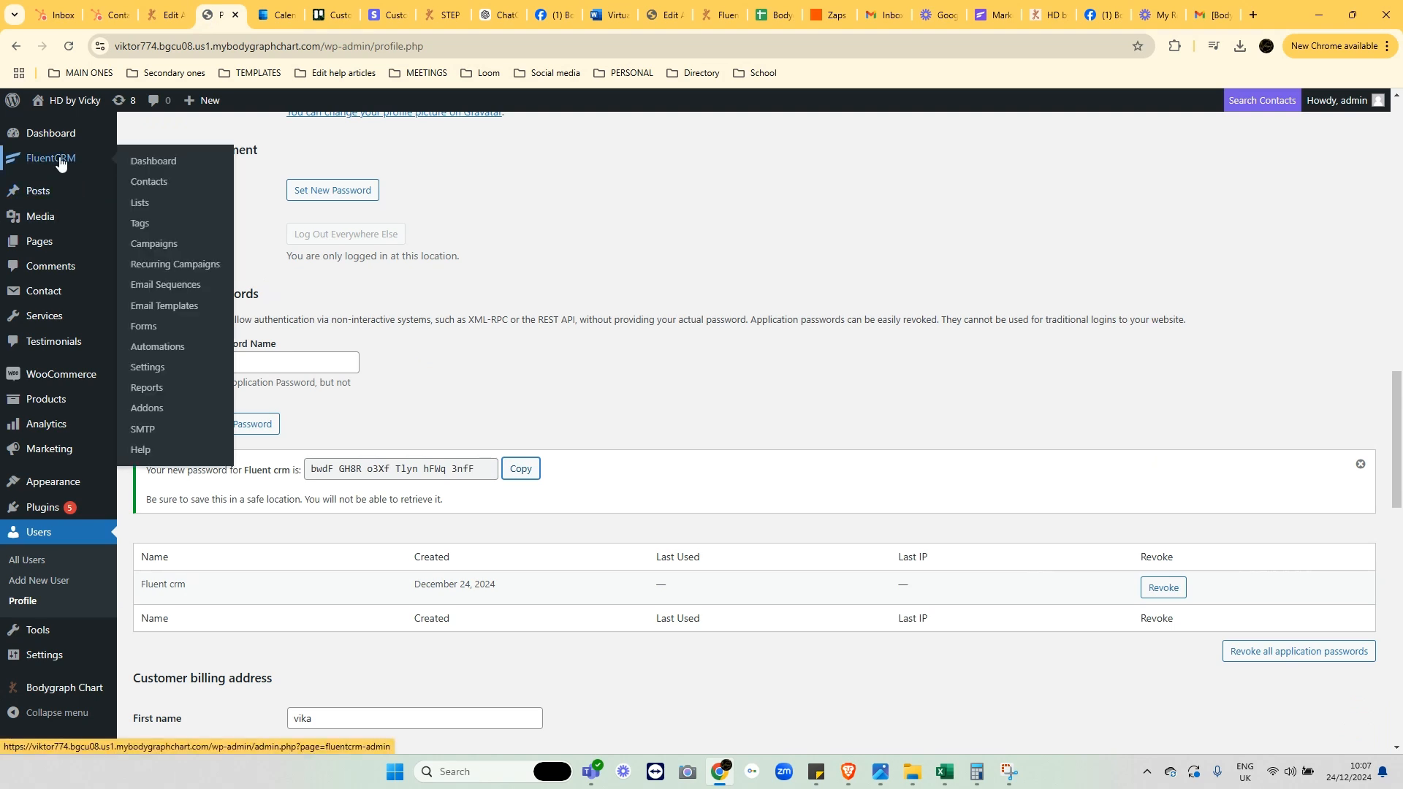
click(140, 203)
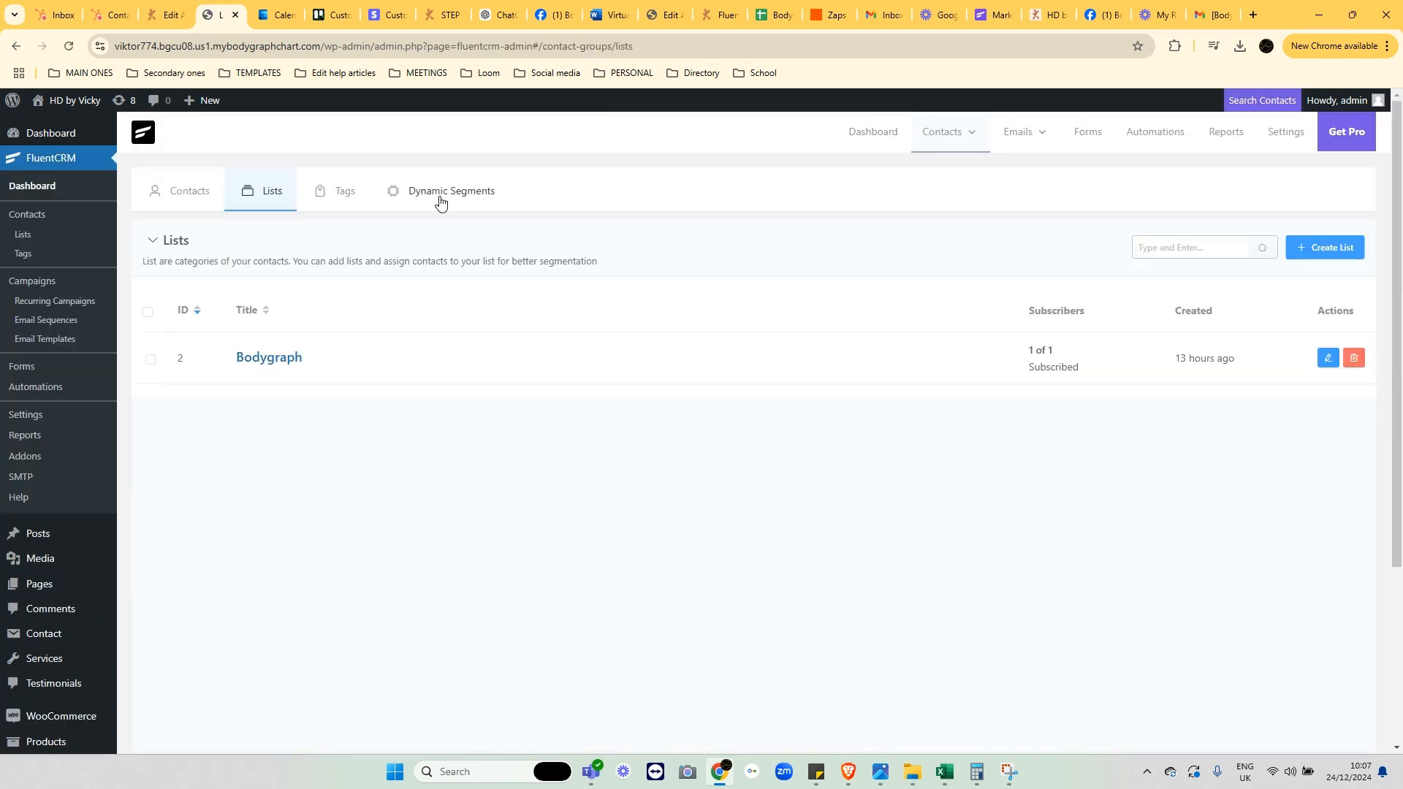
click(1324, 248)
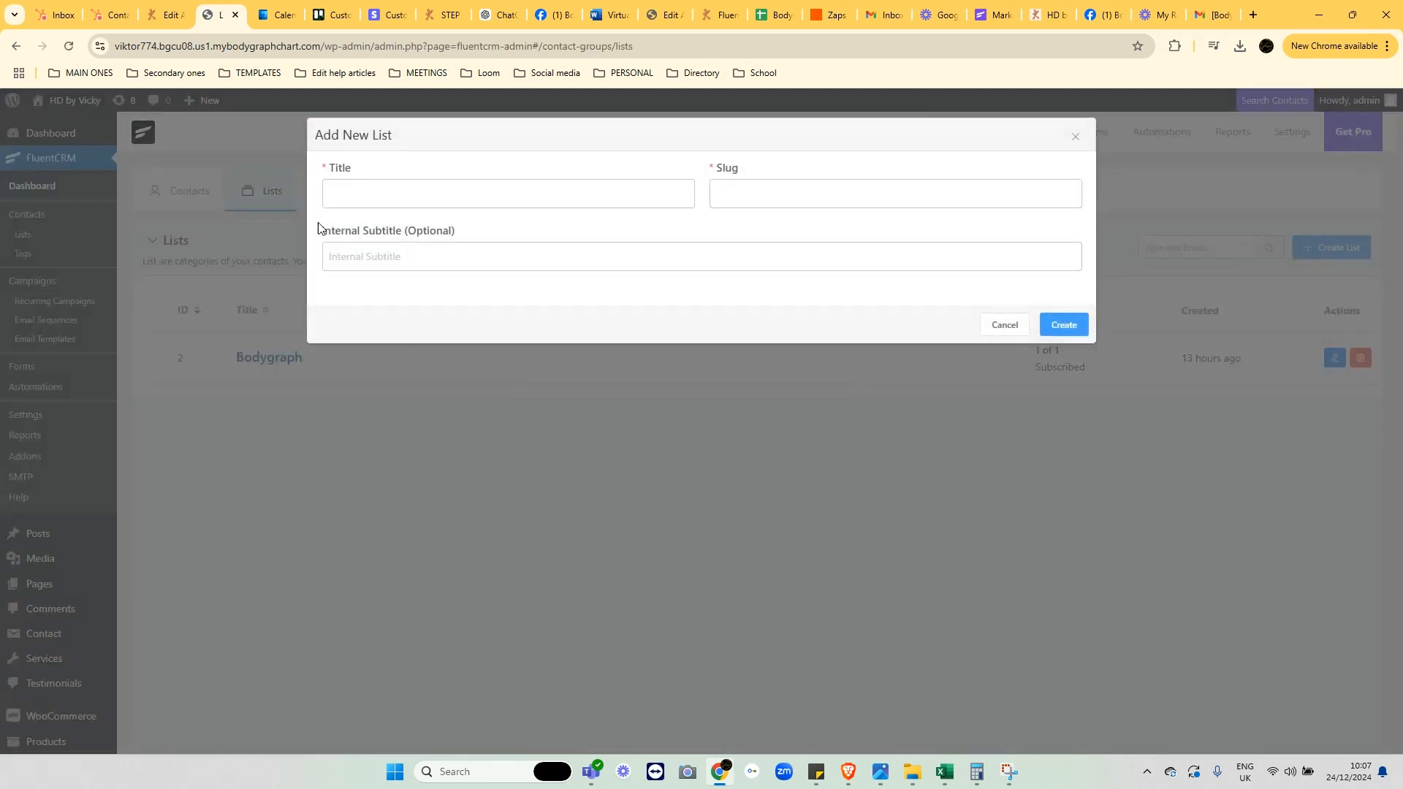
click(340, 195)
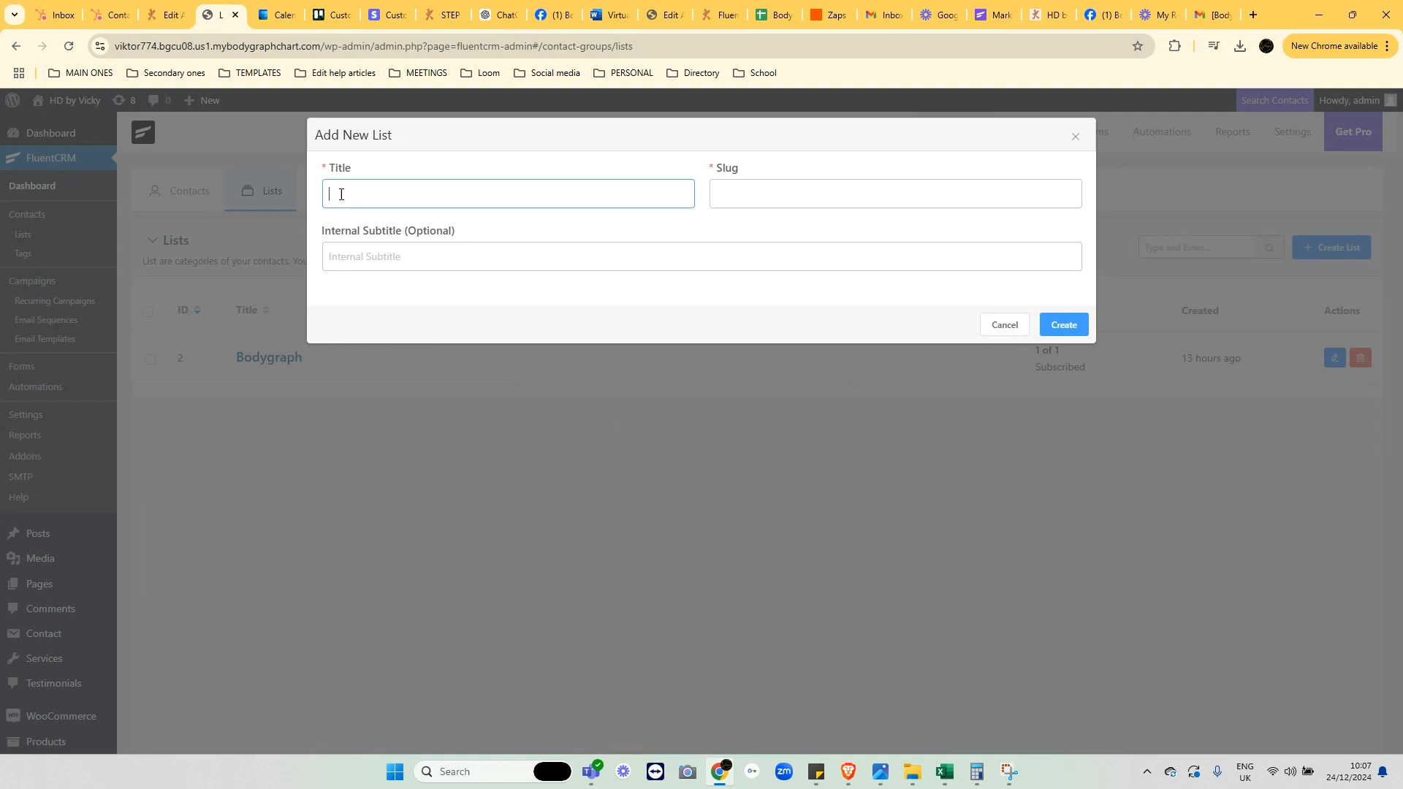
click(1075, 137)
click(1324, 248)
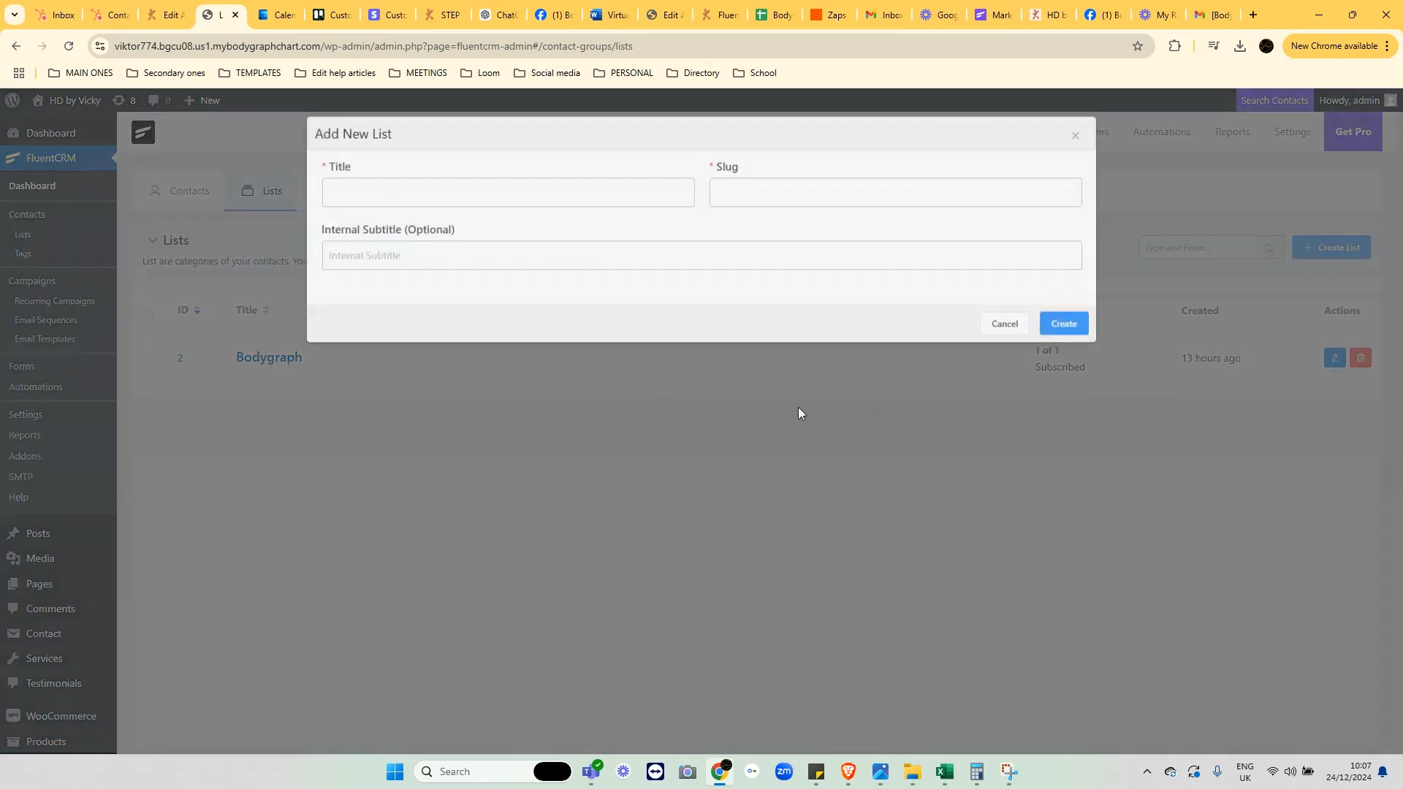
click(1075, 137)
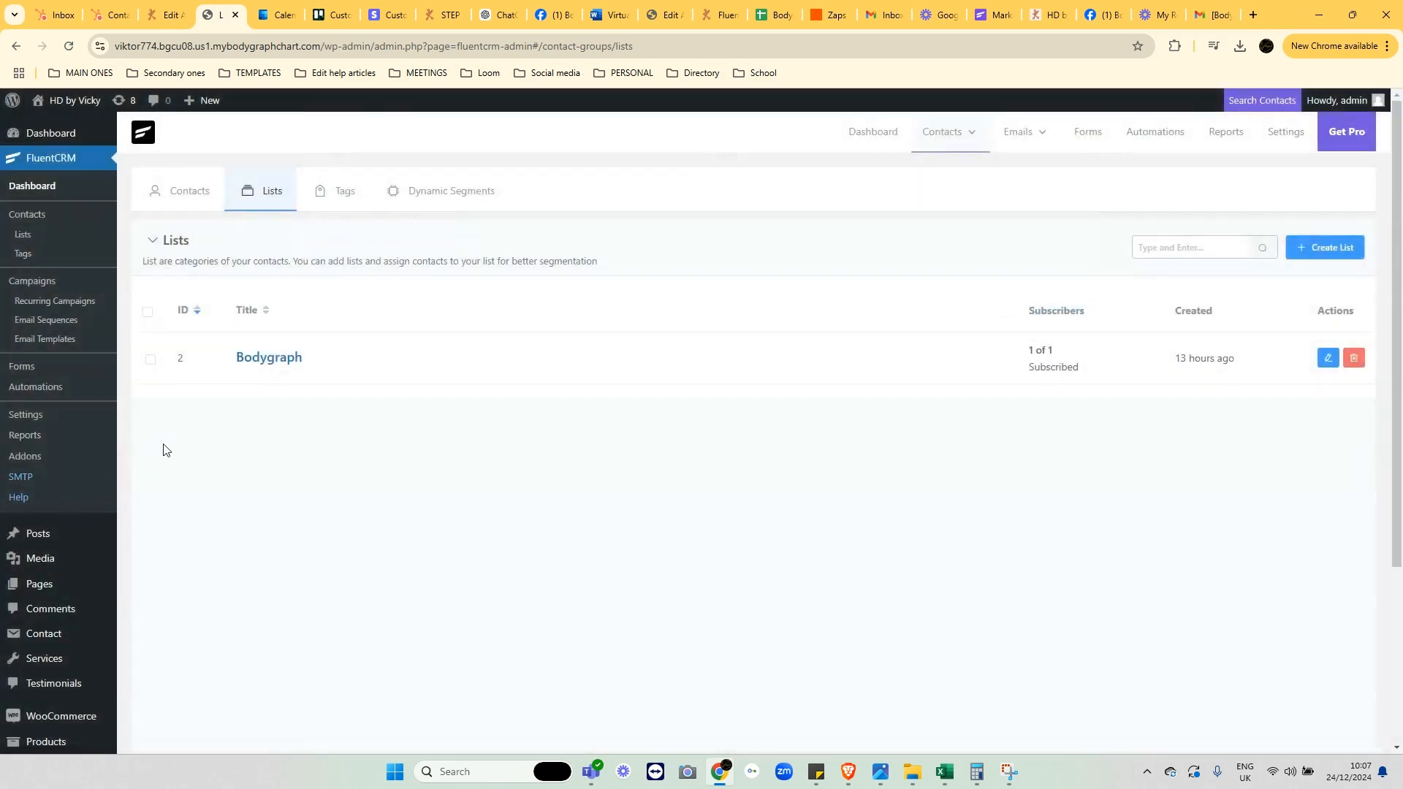
Step: Back in the Bodygraph Chart app's settings, choose Bodygraph as the list
click(168, 15)
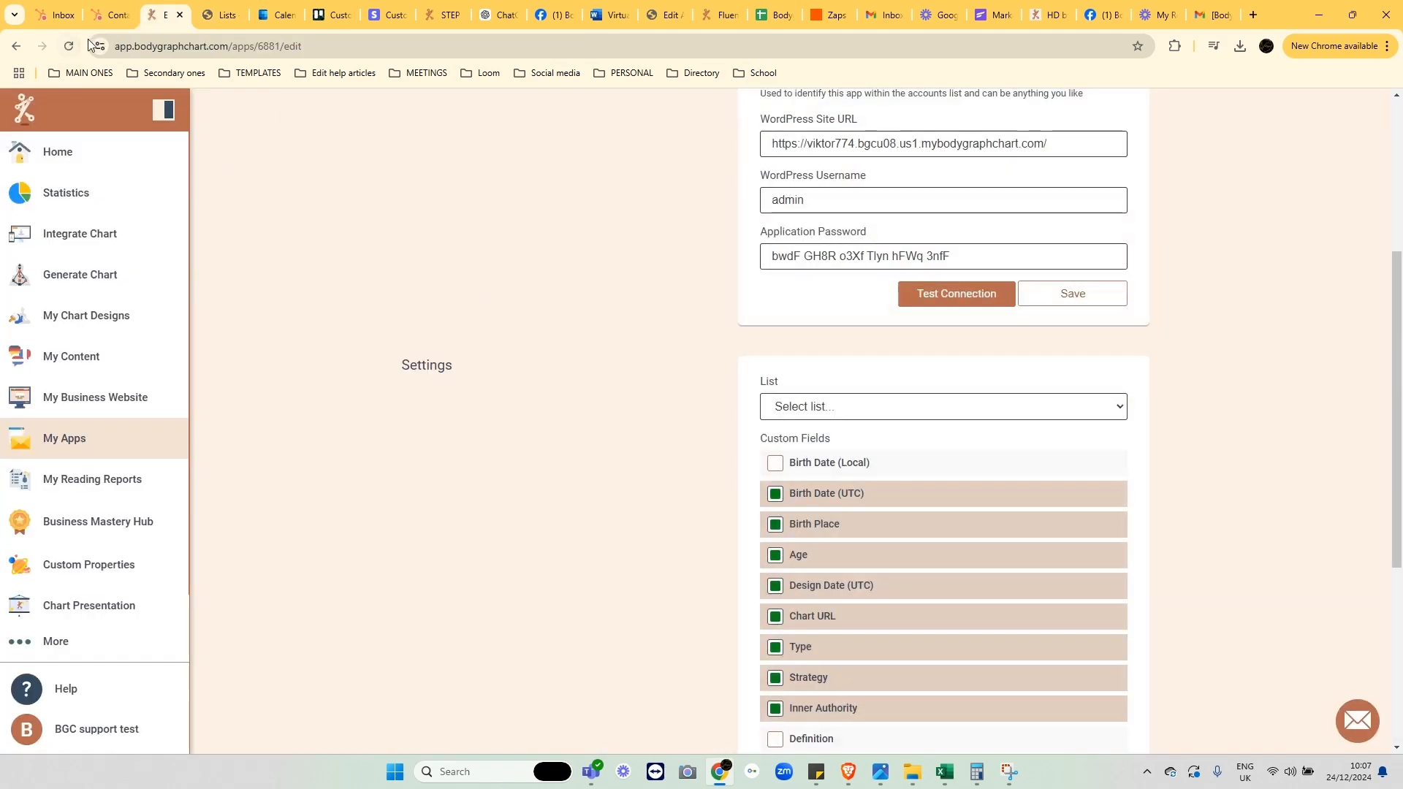
click(848, 408)
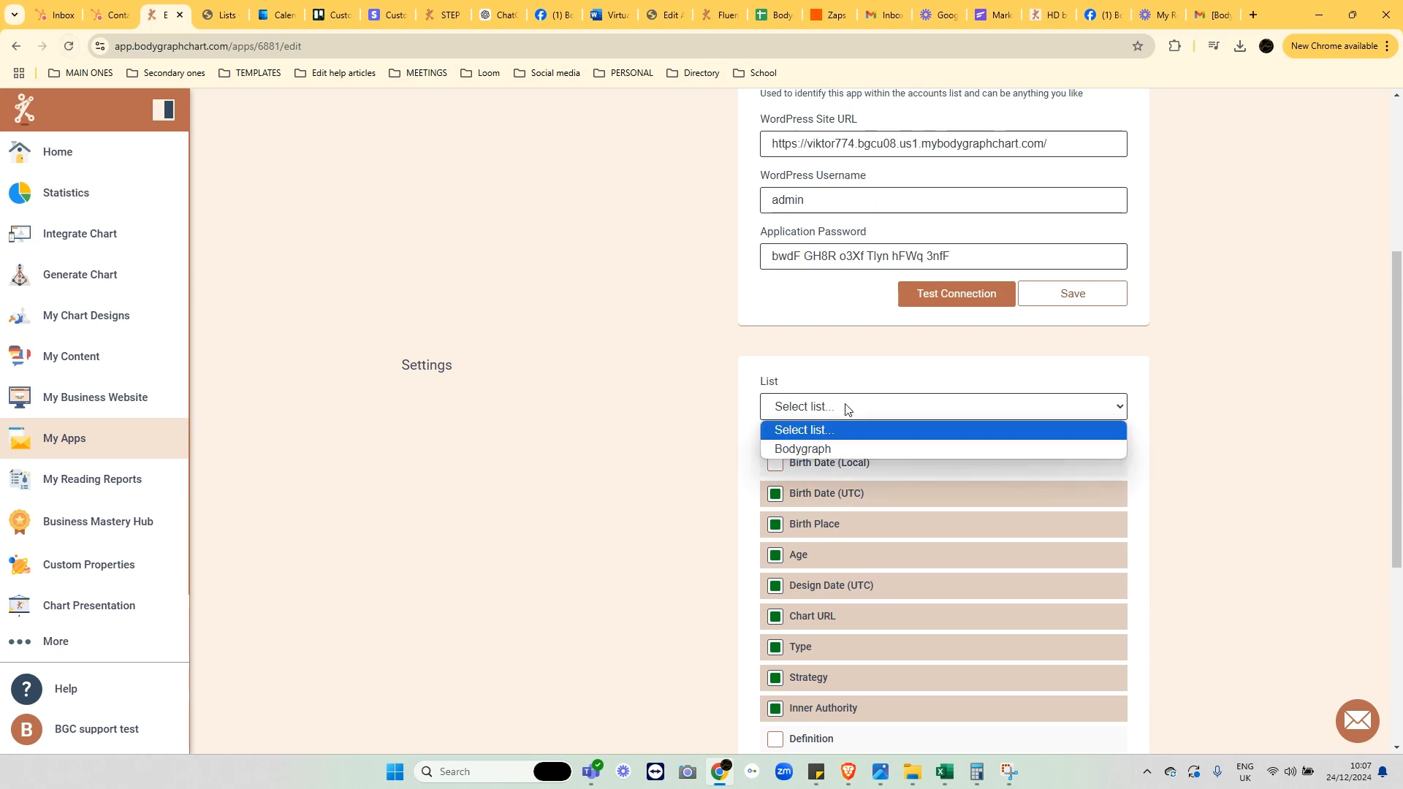
click(820, 450)
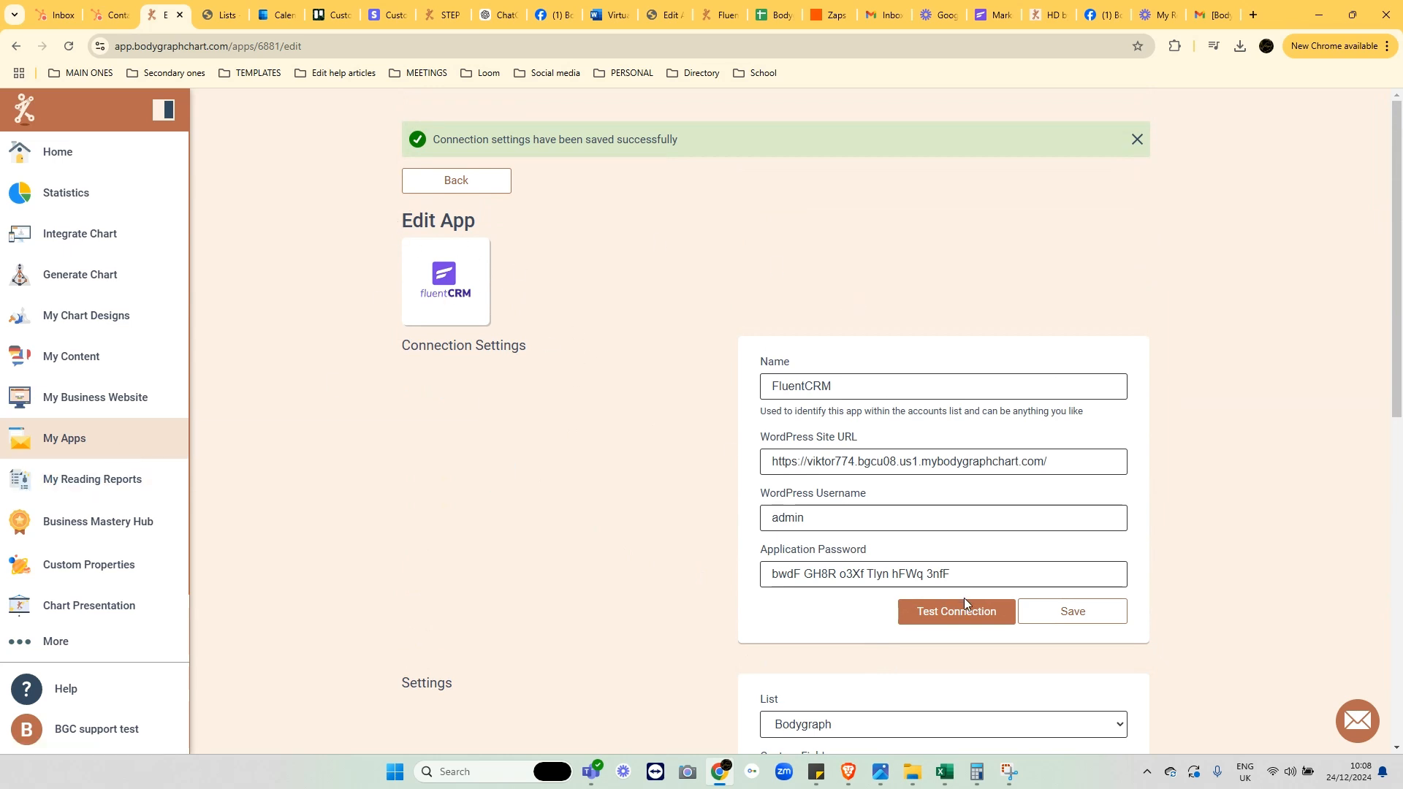
Step: Exclude Age and Design Date (UTC) from the app's custom fields and save the settings
scroll(706, 361, down, 7)
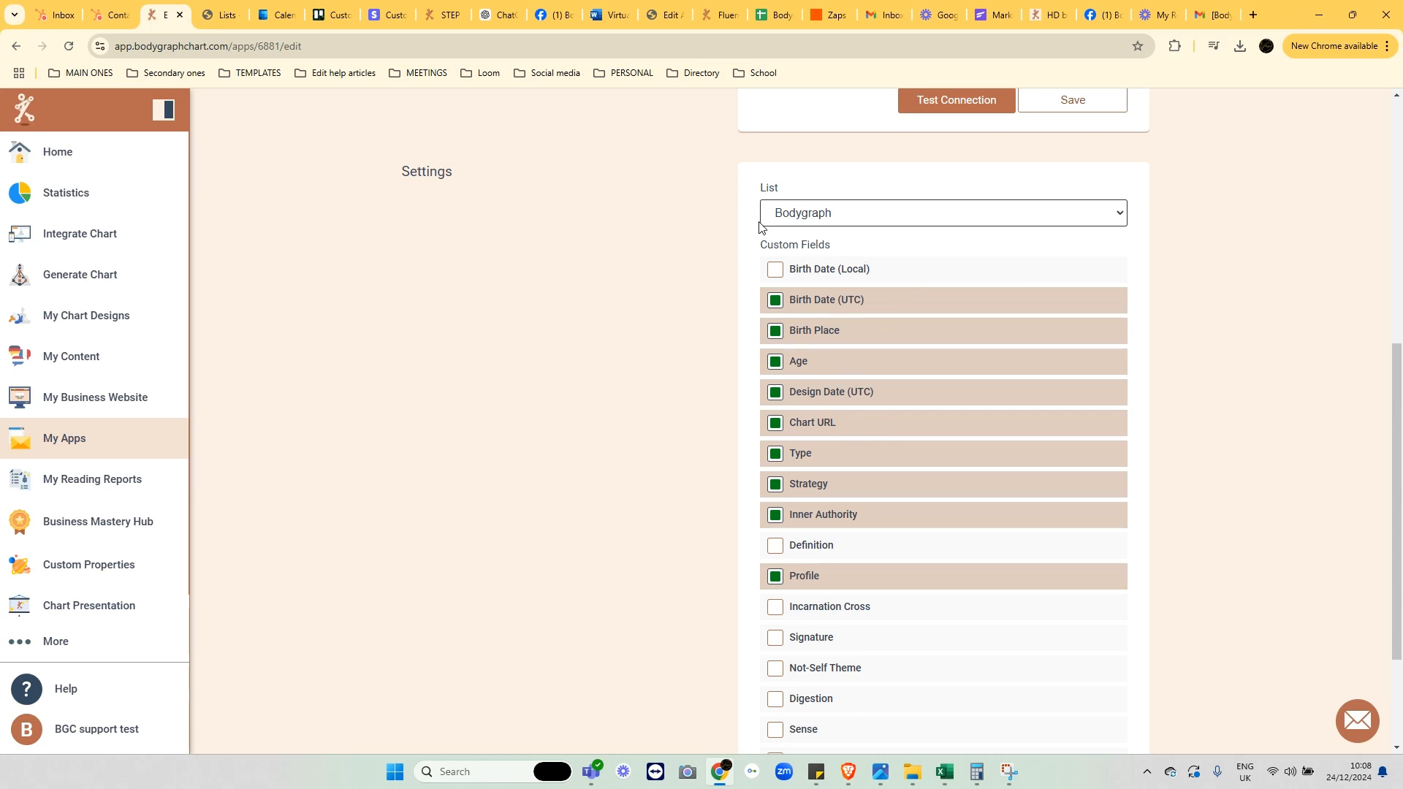
click(796, 366)
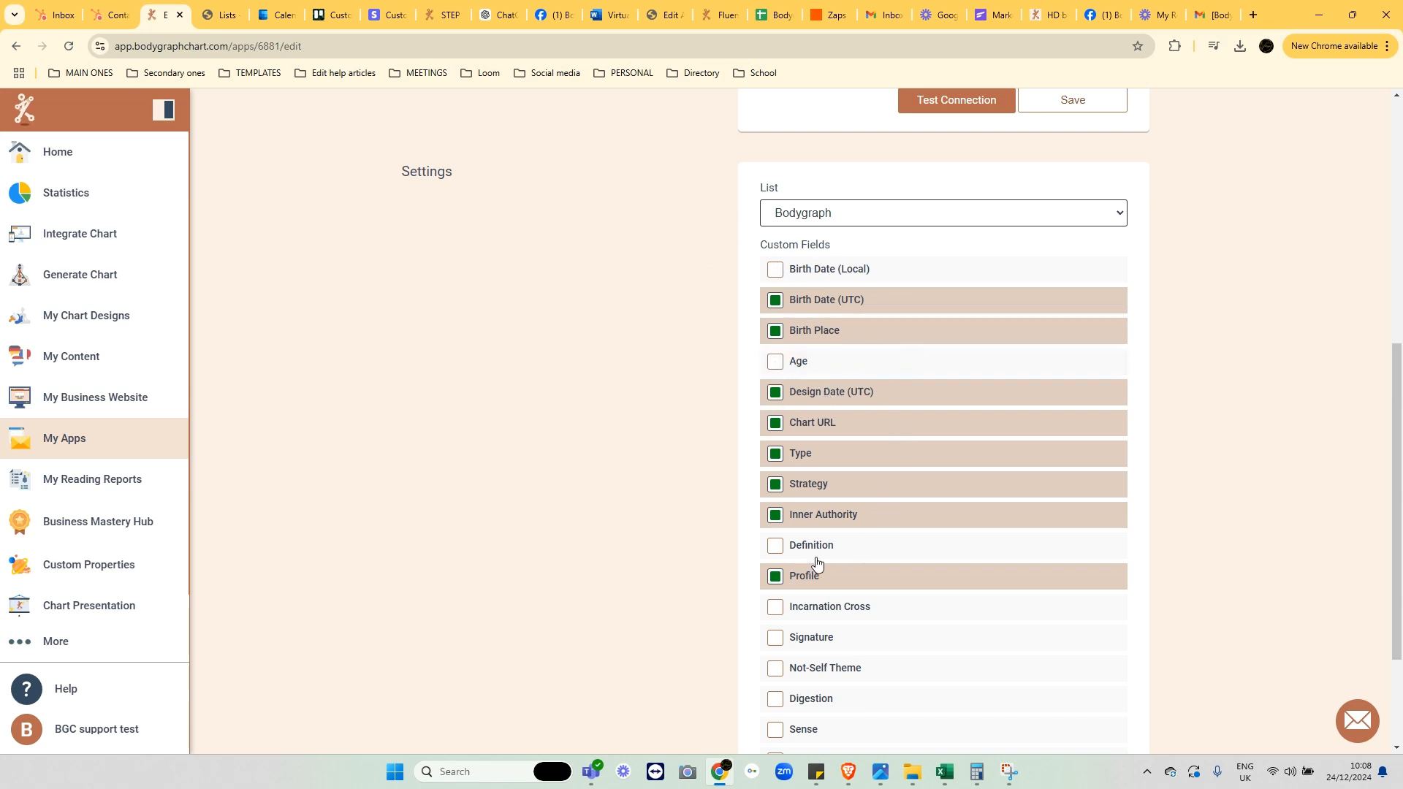
click(788, 393)
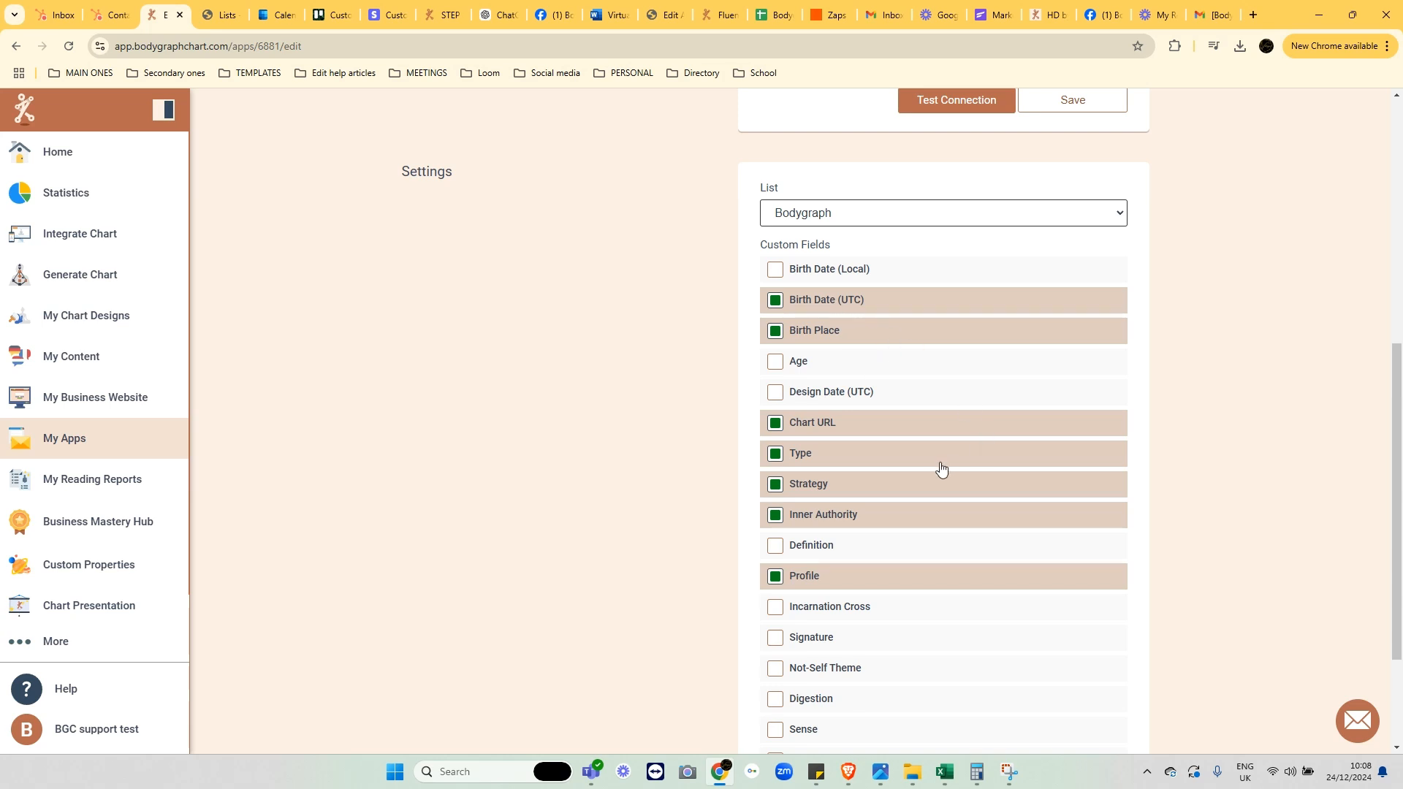
scroll(941, 469, down, 2)
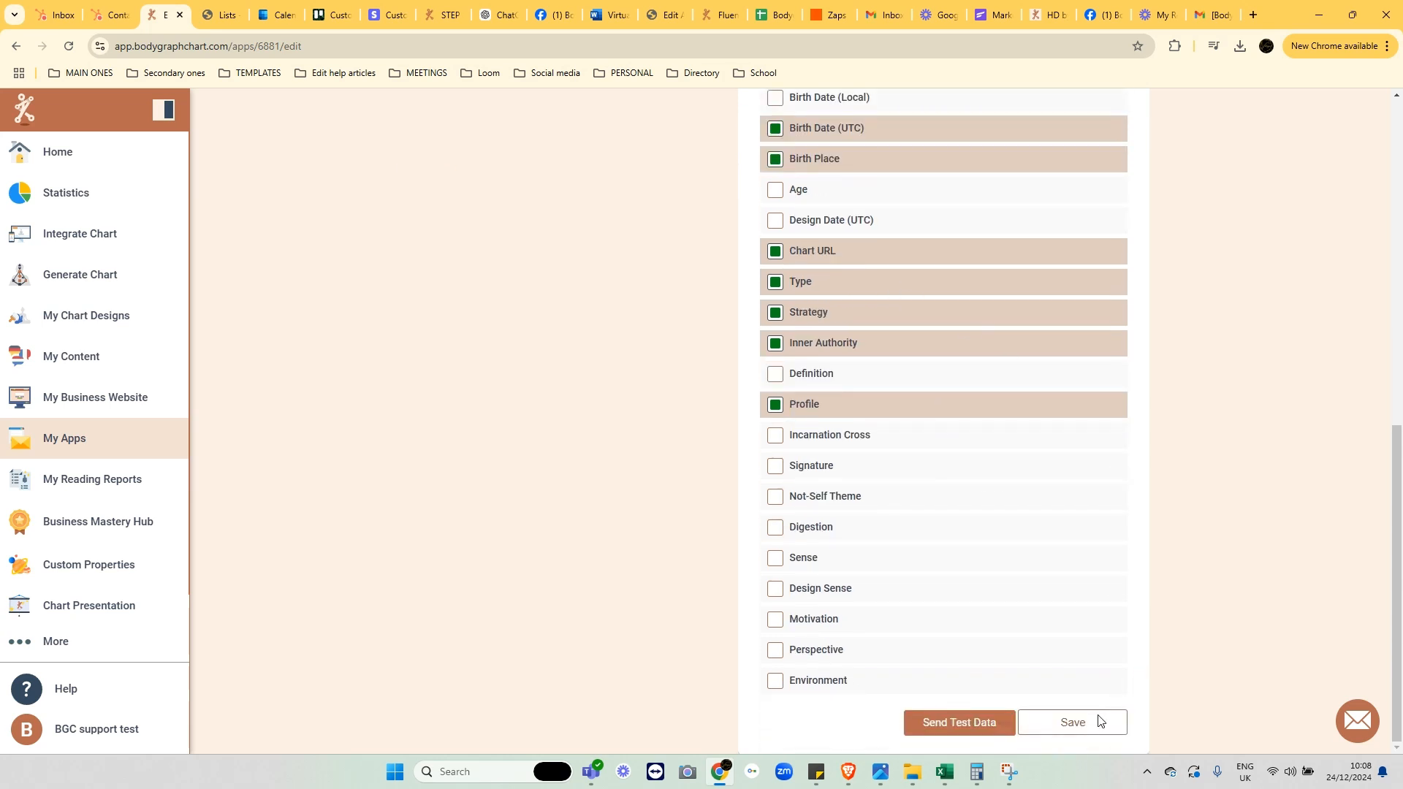
click(1064, 723)
Step: Send test data from the app's settings to FluentCRM
click(930, 724)
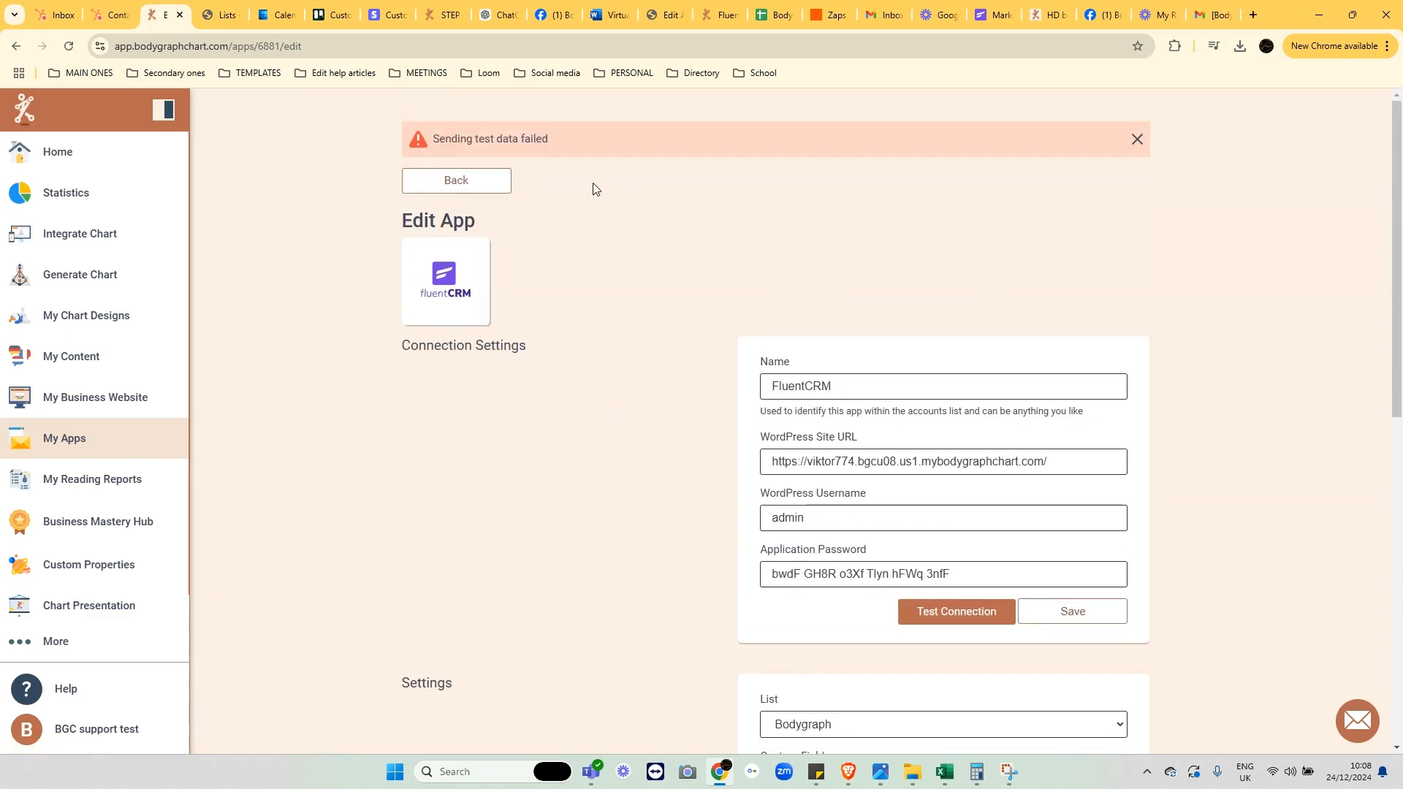
scroll(804, 251, down, 8)
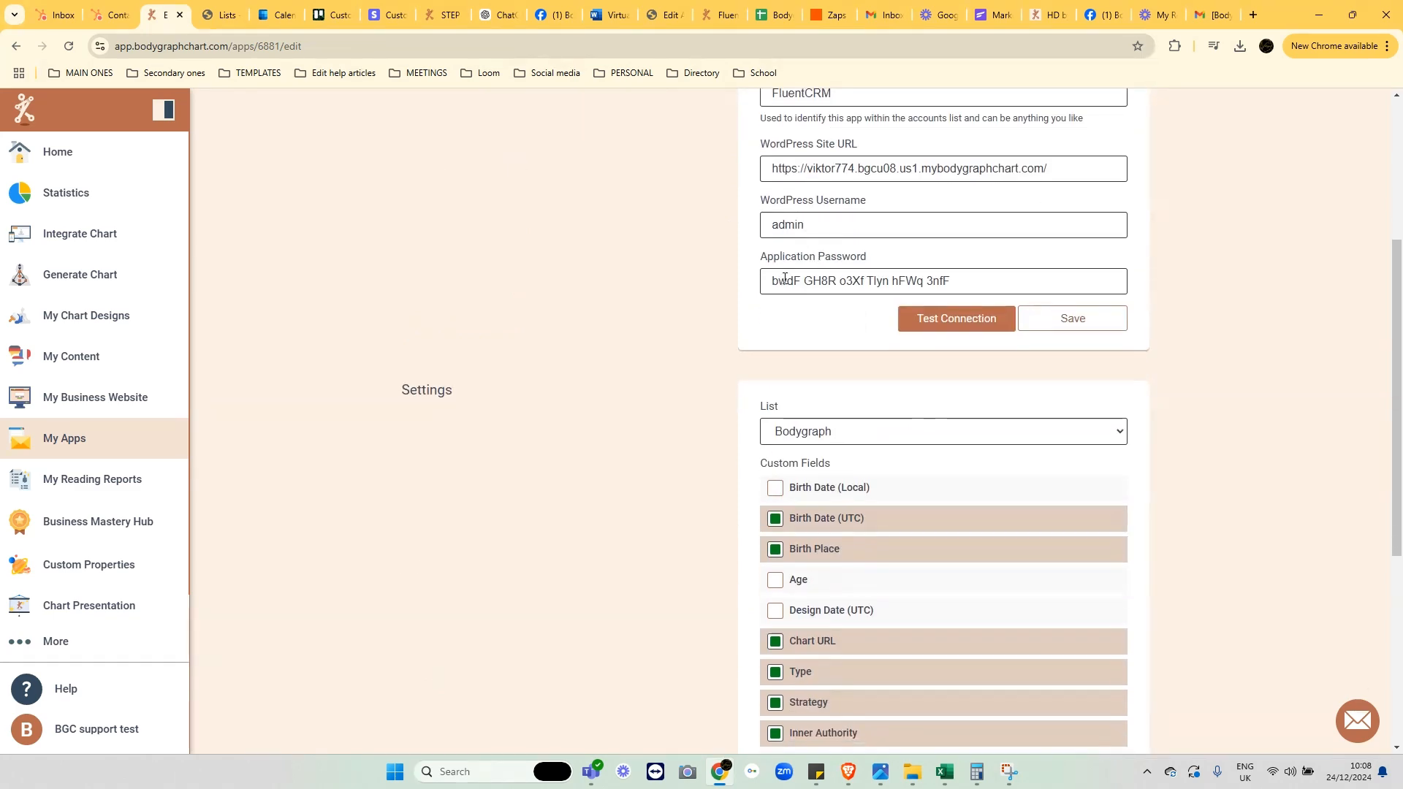
scroll(775, 289, down, 2)
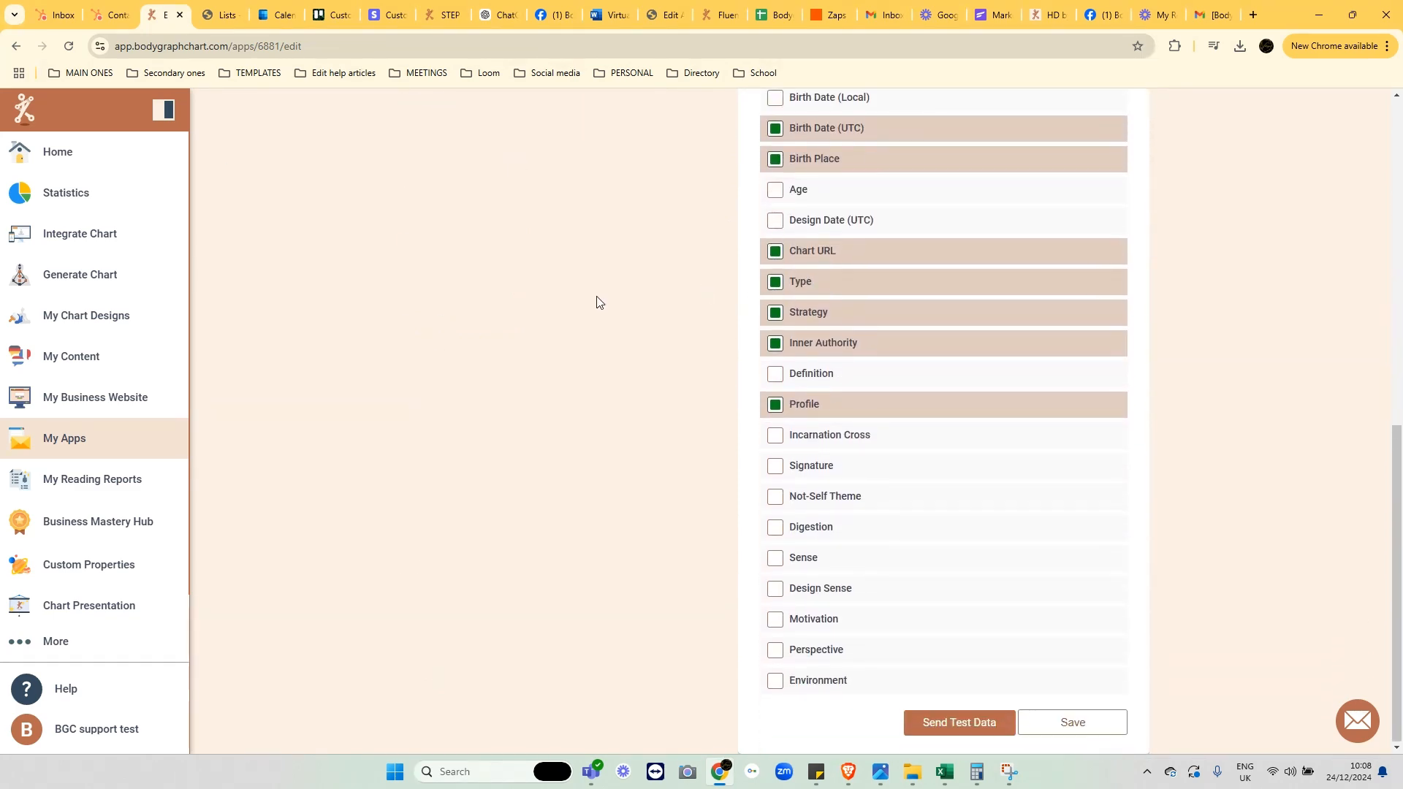
Step: Switch to FluentCRM in WordPress and check the Contacts list for the test contact and its email
click(212, 14)
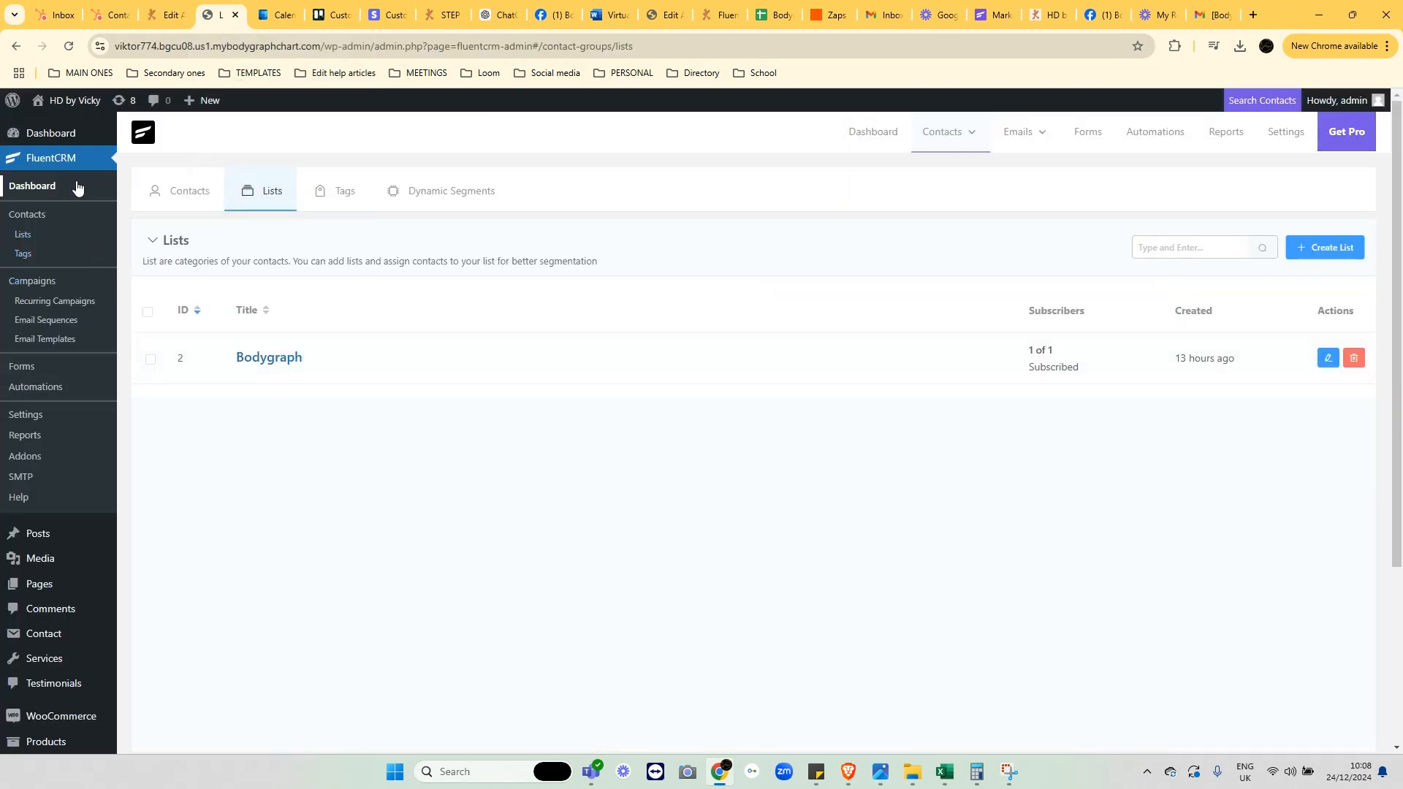
click(33, 214)
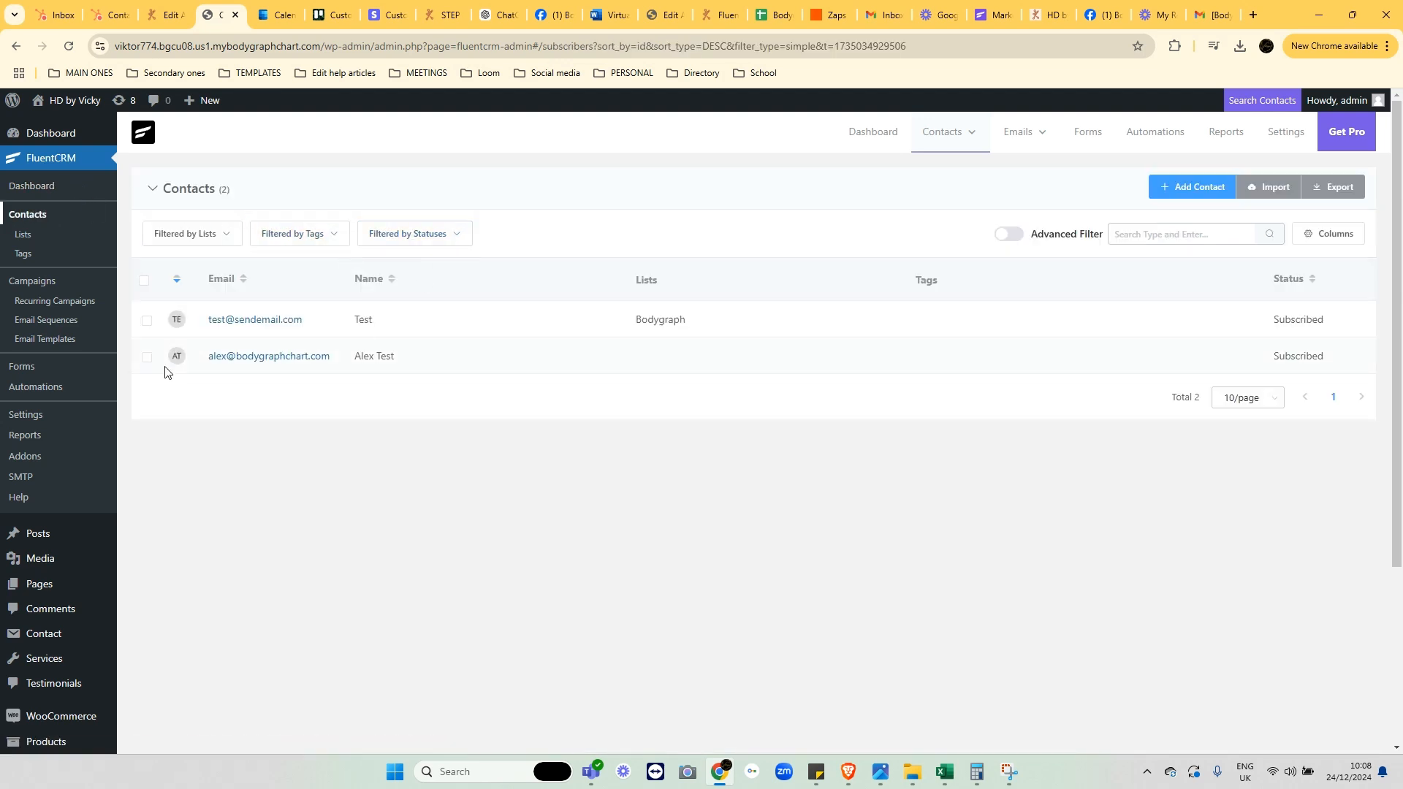
drag(204, 361, 370, 366)
click(454, 403)
drag(204, 361, 353, 361)
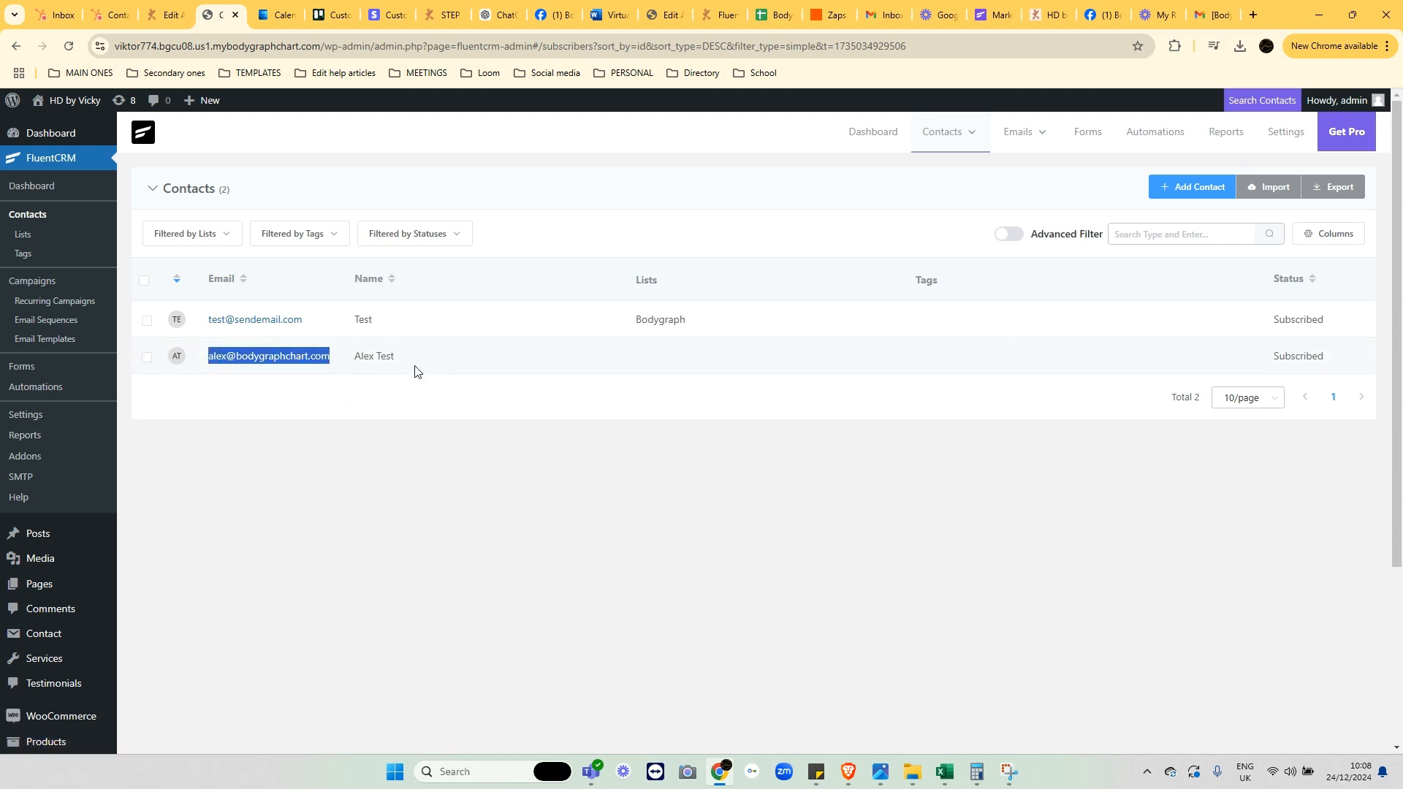
Step: Return to the Bodygraph Chart app's edit page and review the test data message and custom field selection
click(167, 16)
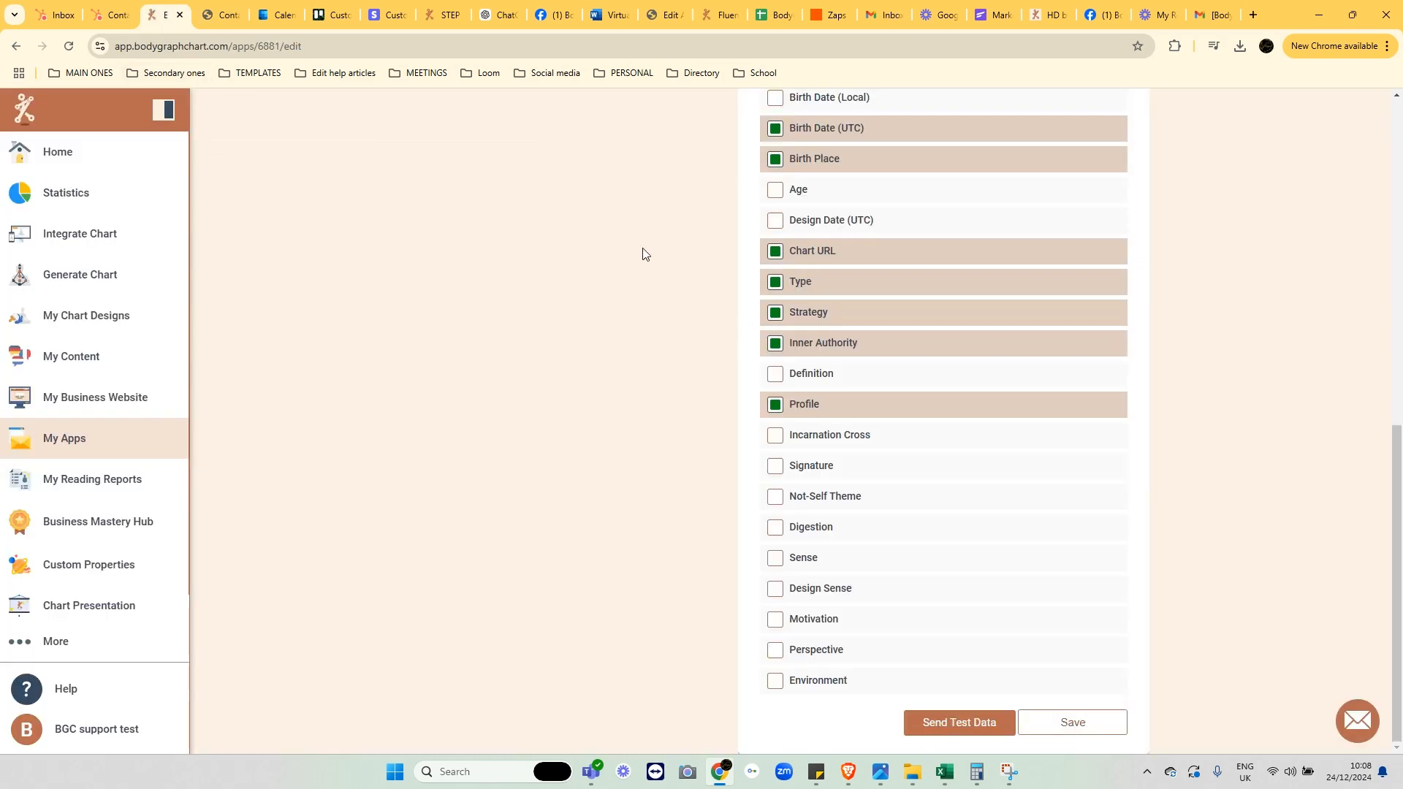
scroll(318, 170, up, 3)
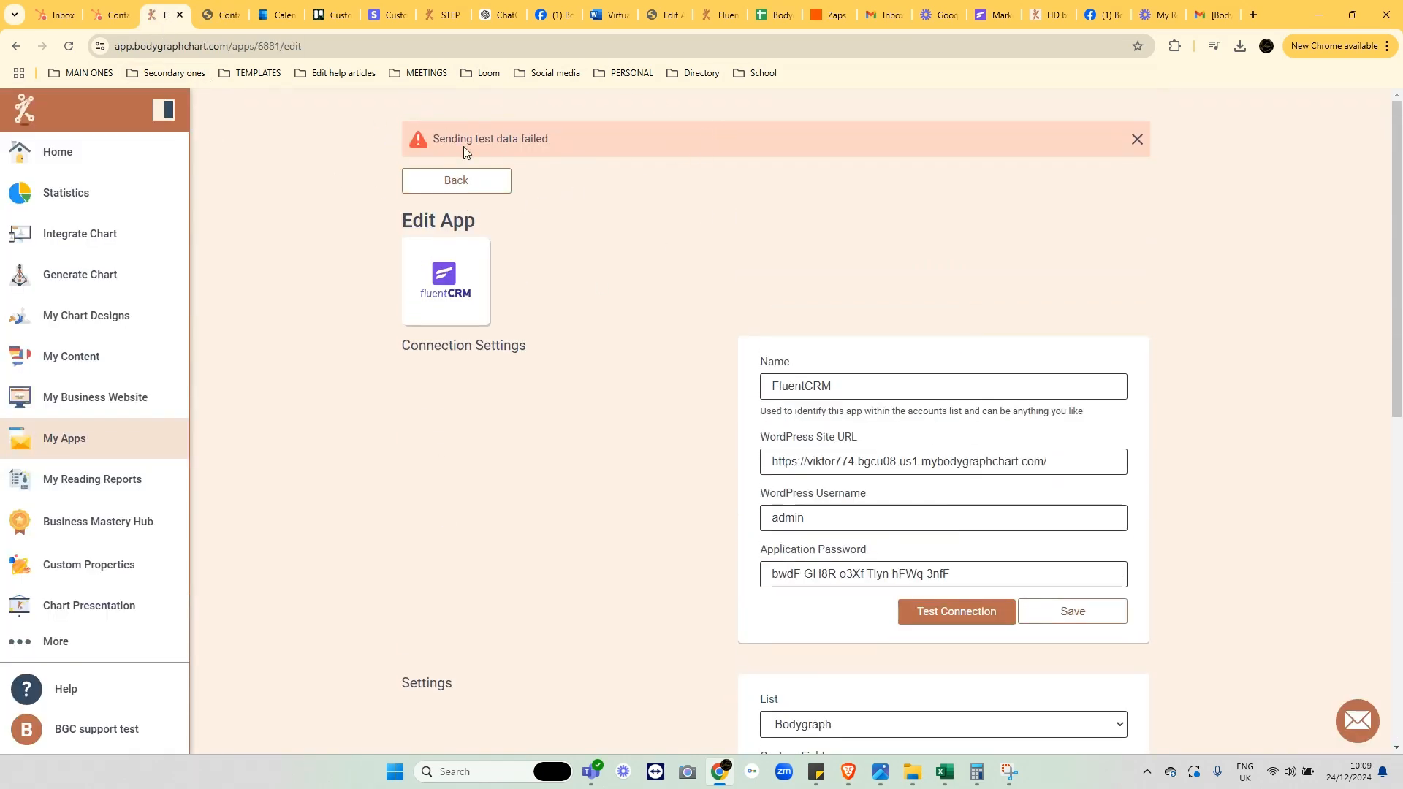
scroll(588, 322, down, 9)
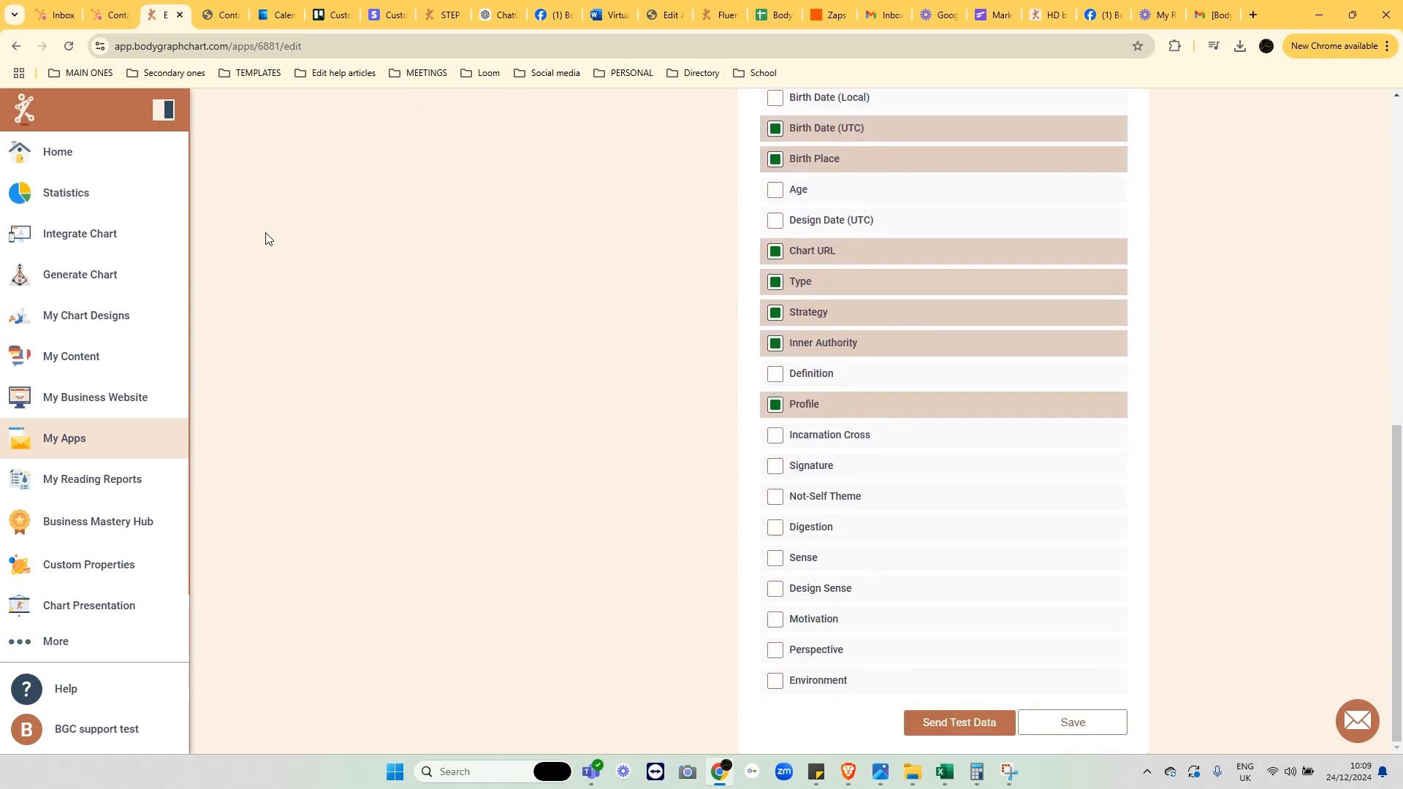
scroll(537, 364, up, 9)
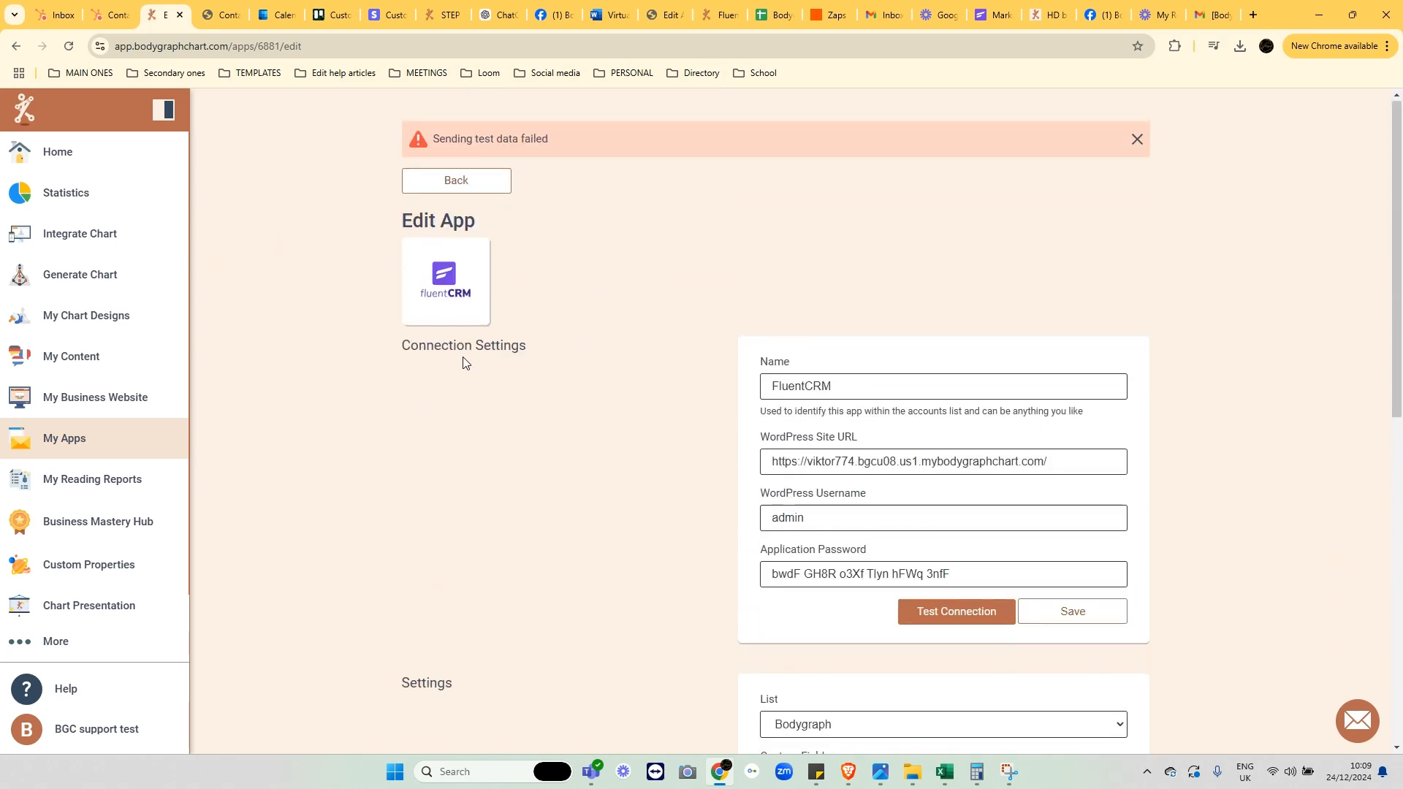
Step: Open the "New one" embed code for integrating charts and assign the FluentCRM app to it
click(131, 237)
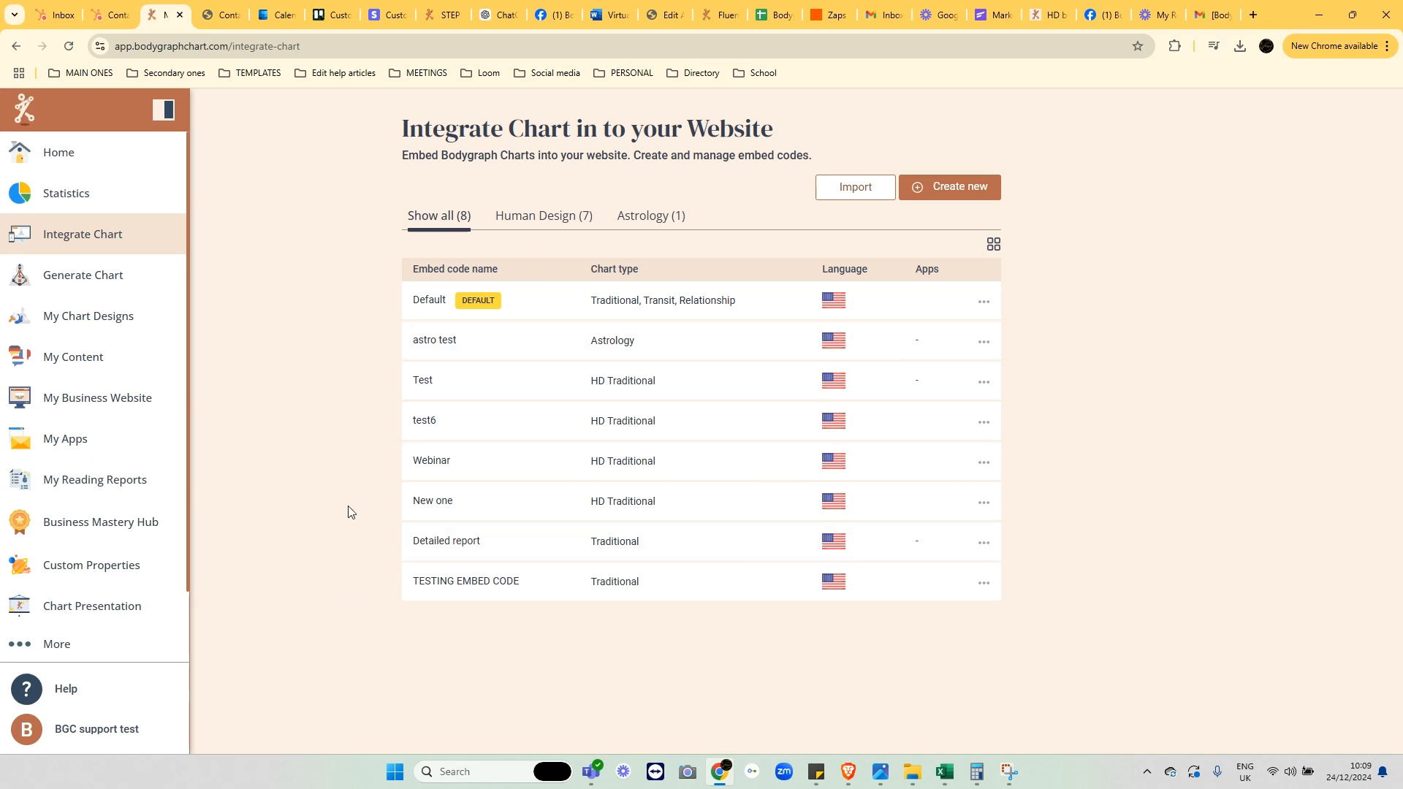
click(432, 503)
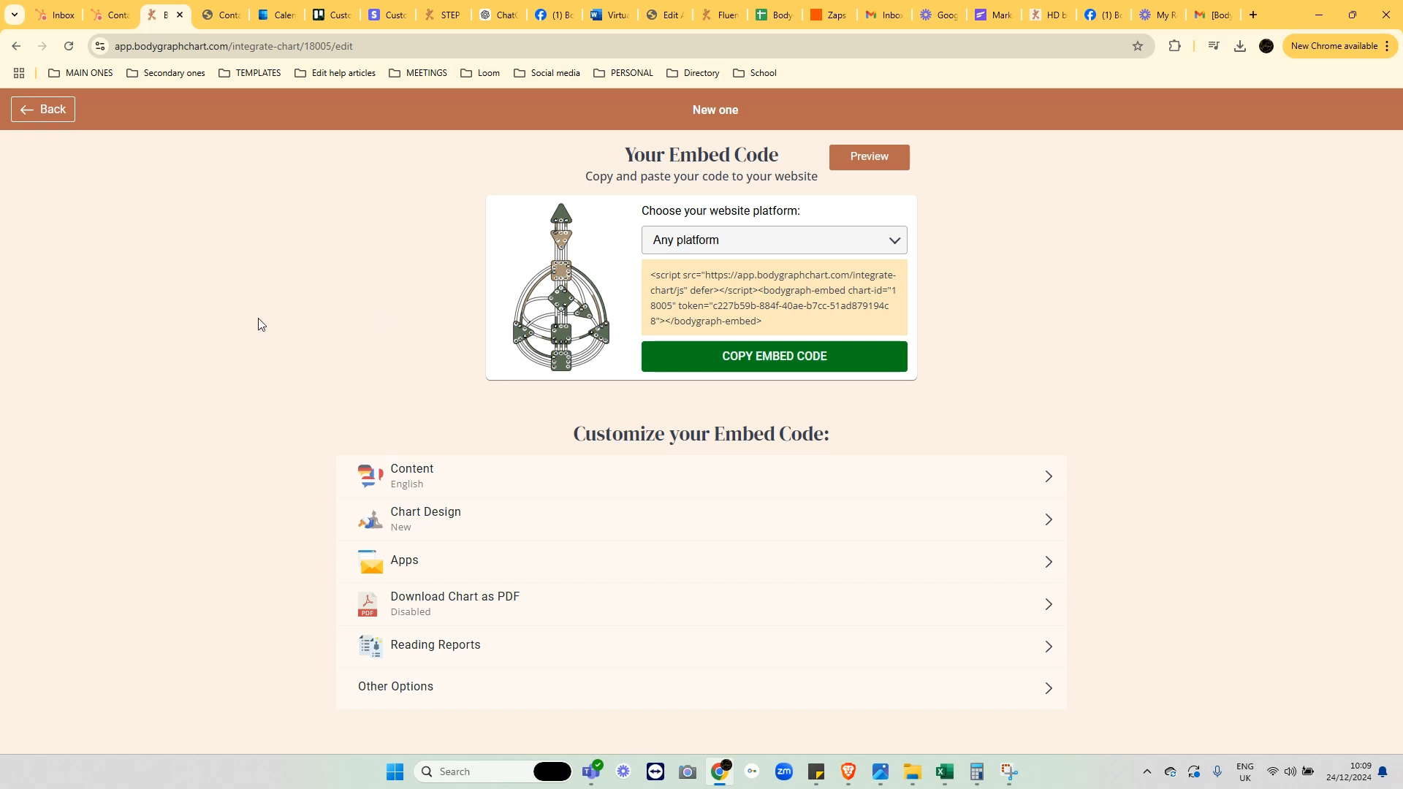
click(448, 563)
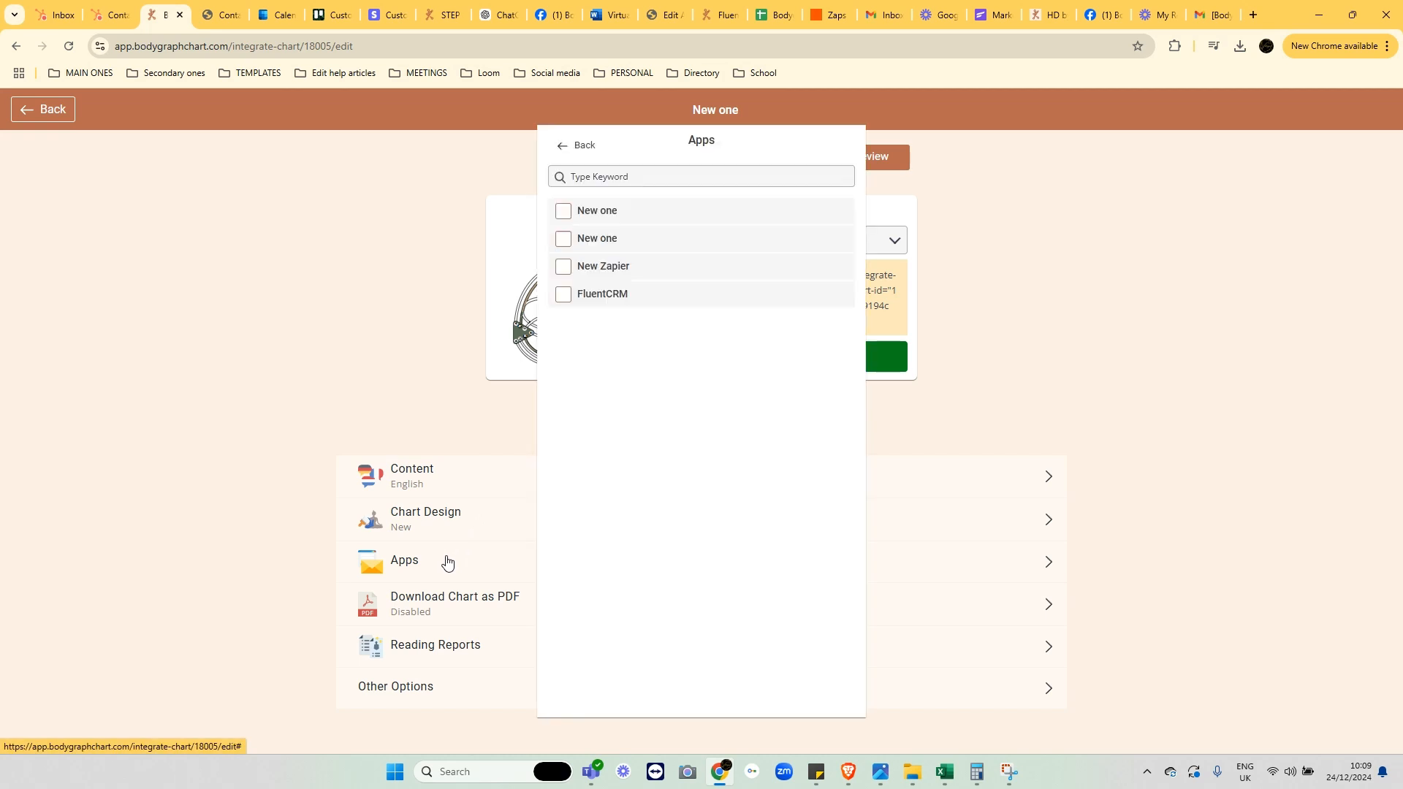
click(566, 294)
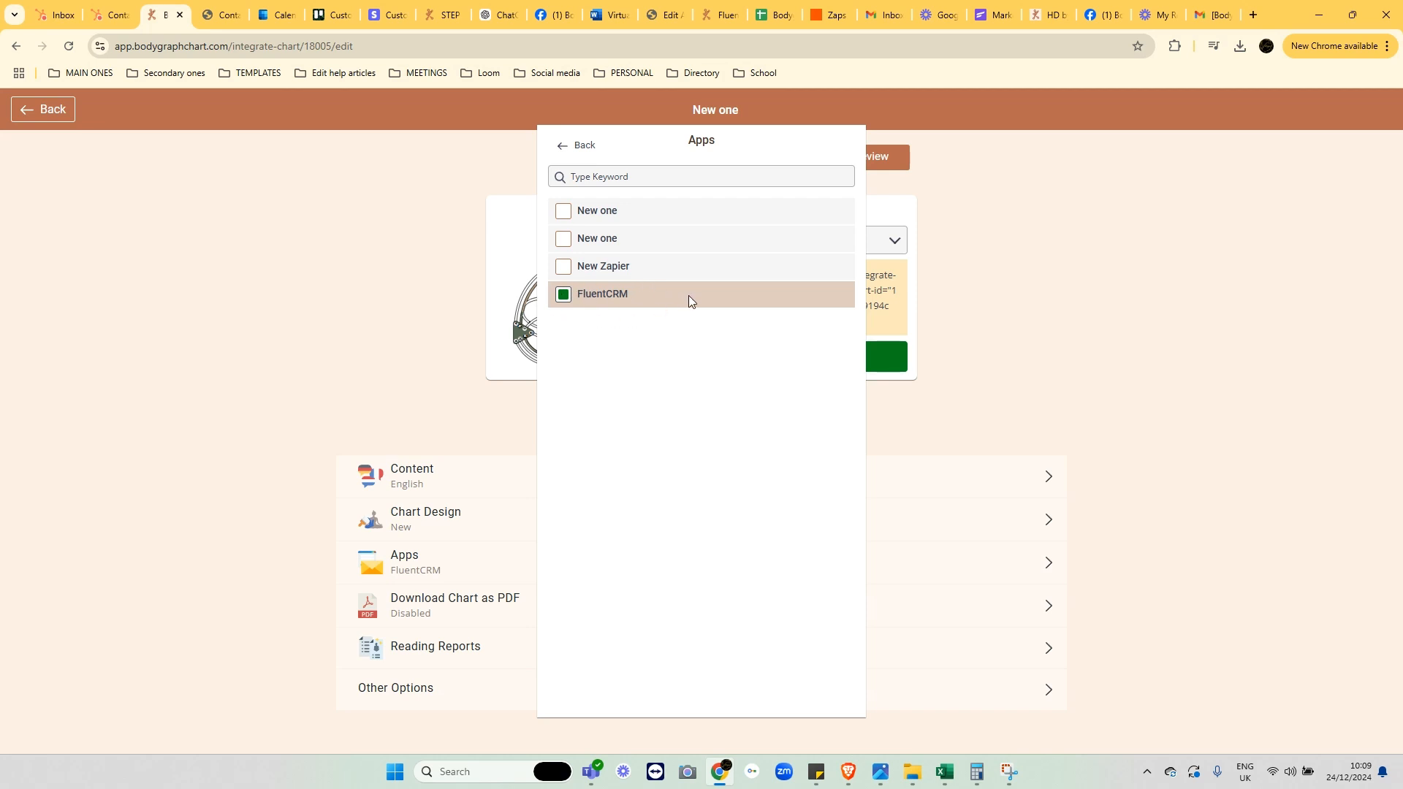
click(569, 144)
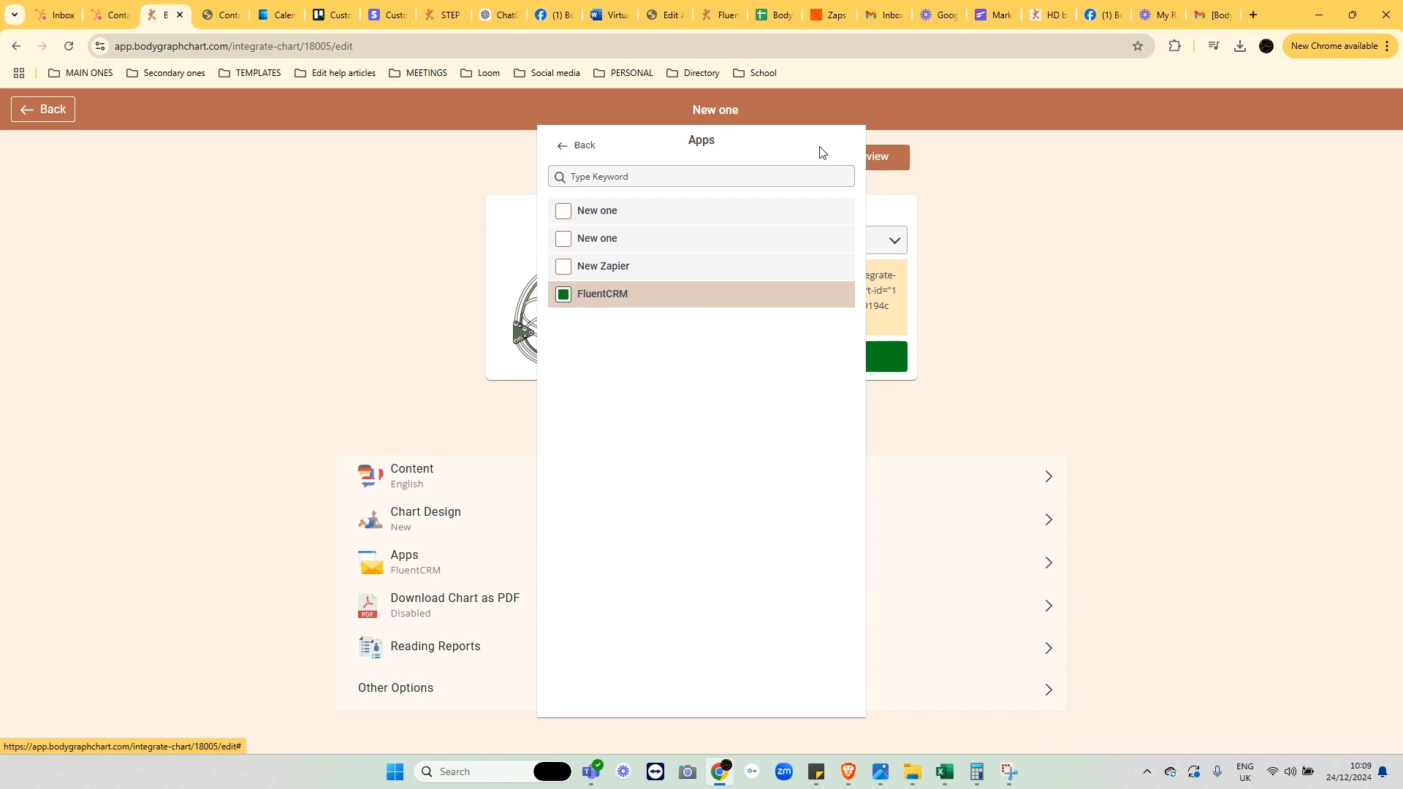
Step: Preview the embed code's form and fill in a test name and London, England, United Kingdom as the place of birth
click(883, 160)
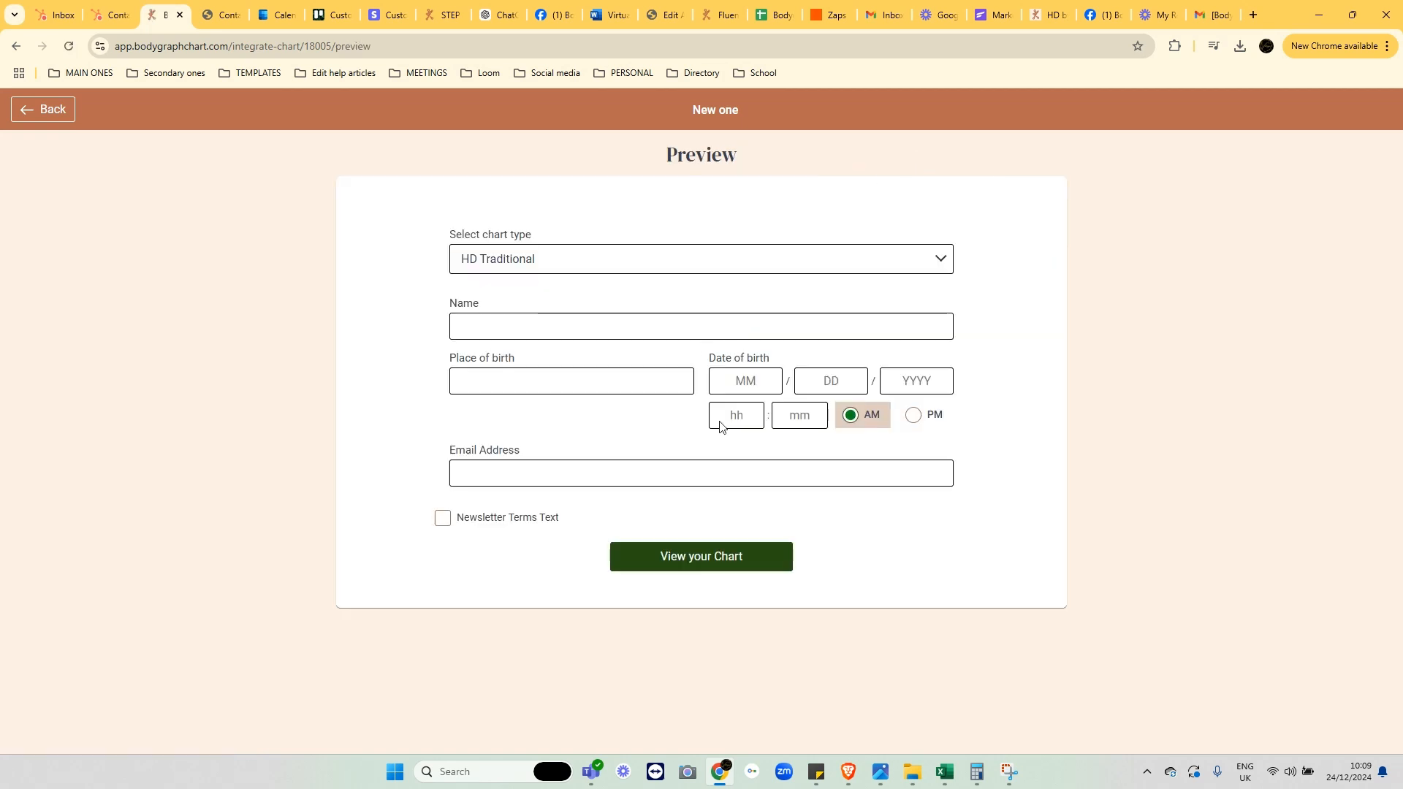
click(501, 330)
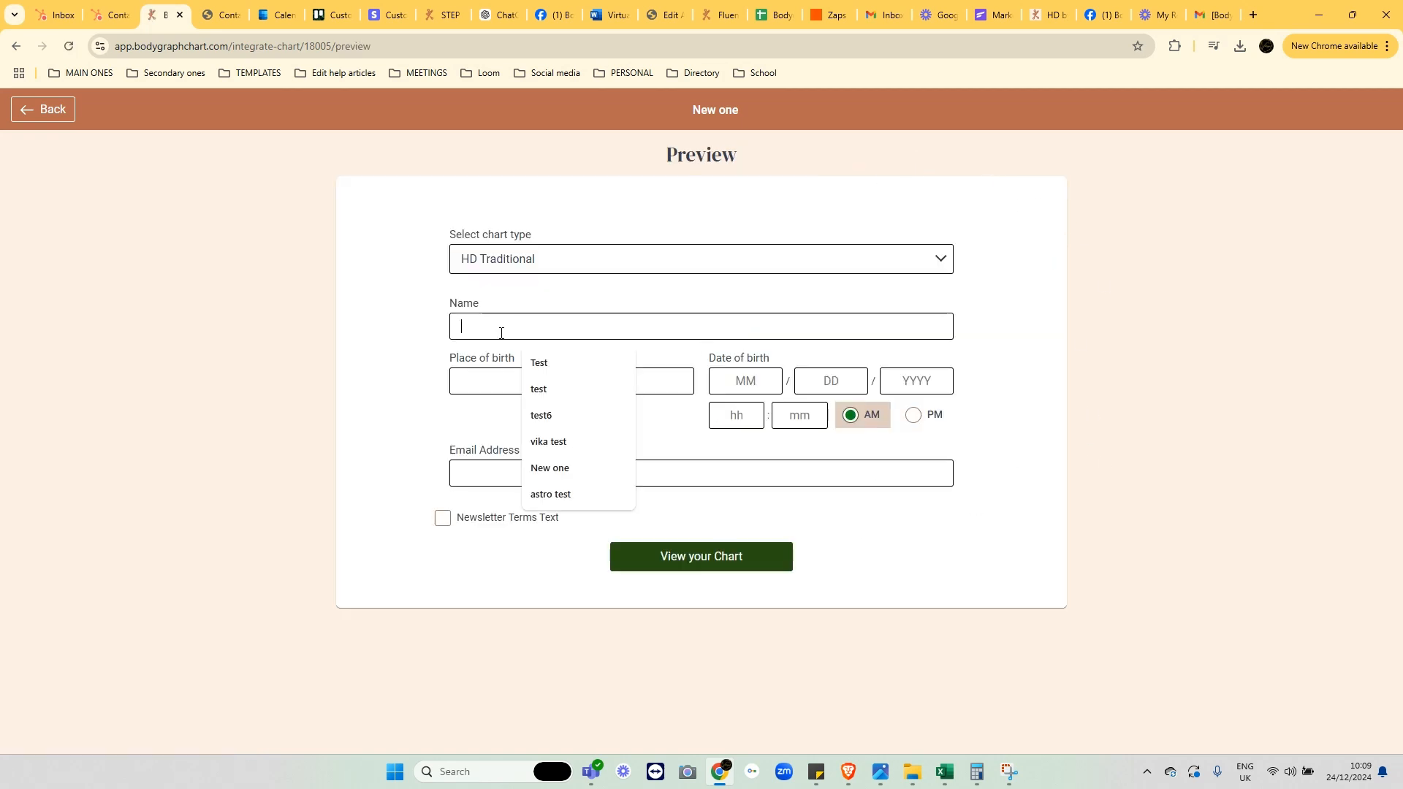
click(580, 440)
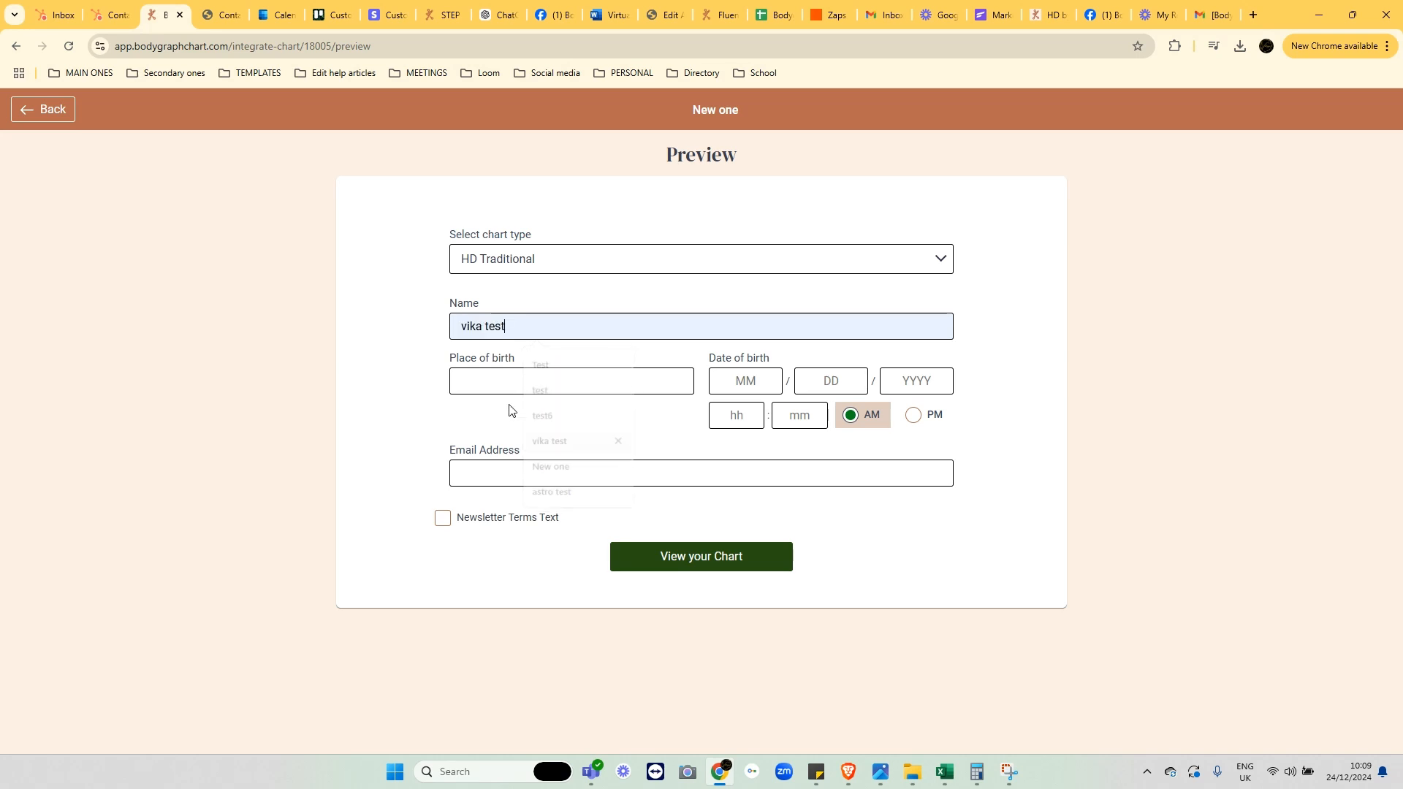
click(496, 385)
text(lon)
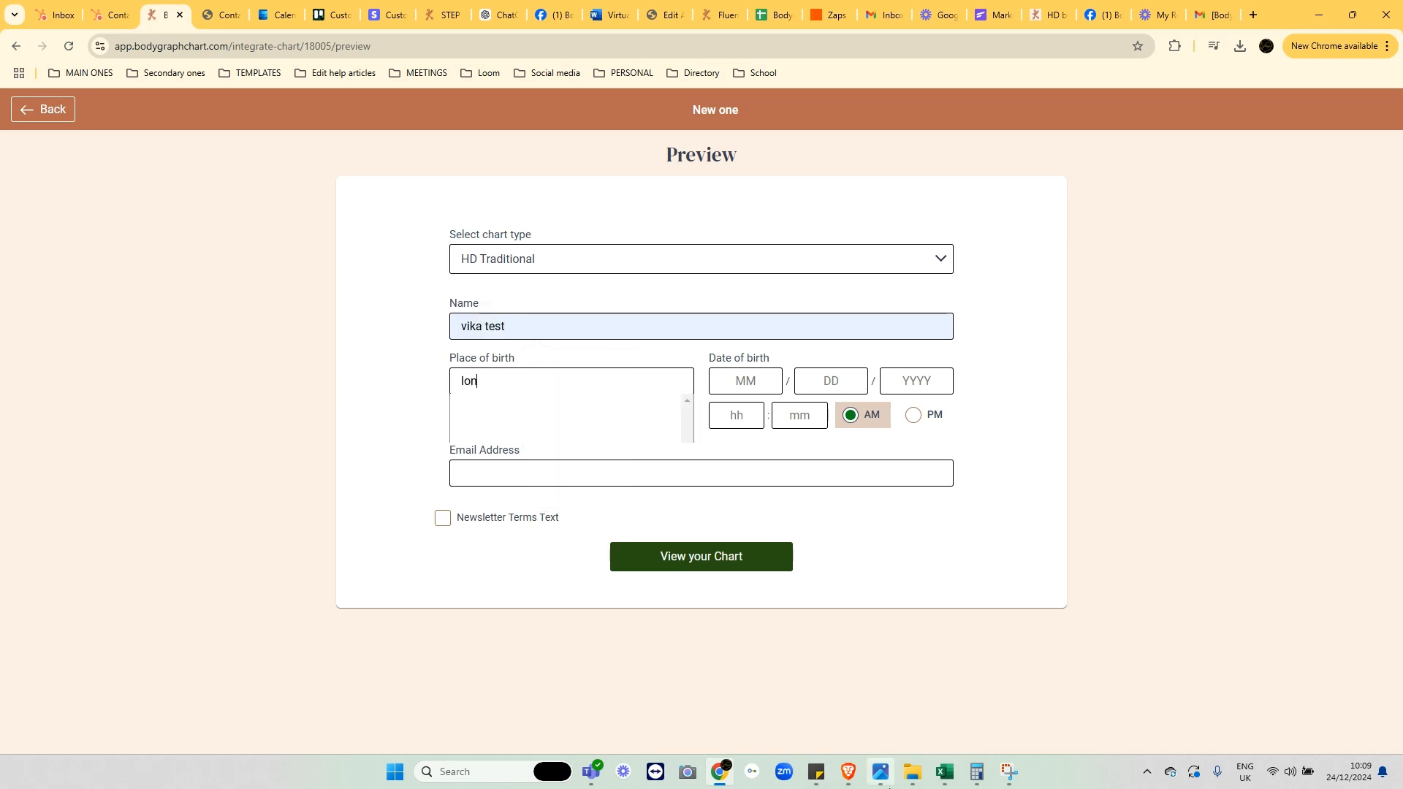
click(493, 406)
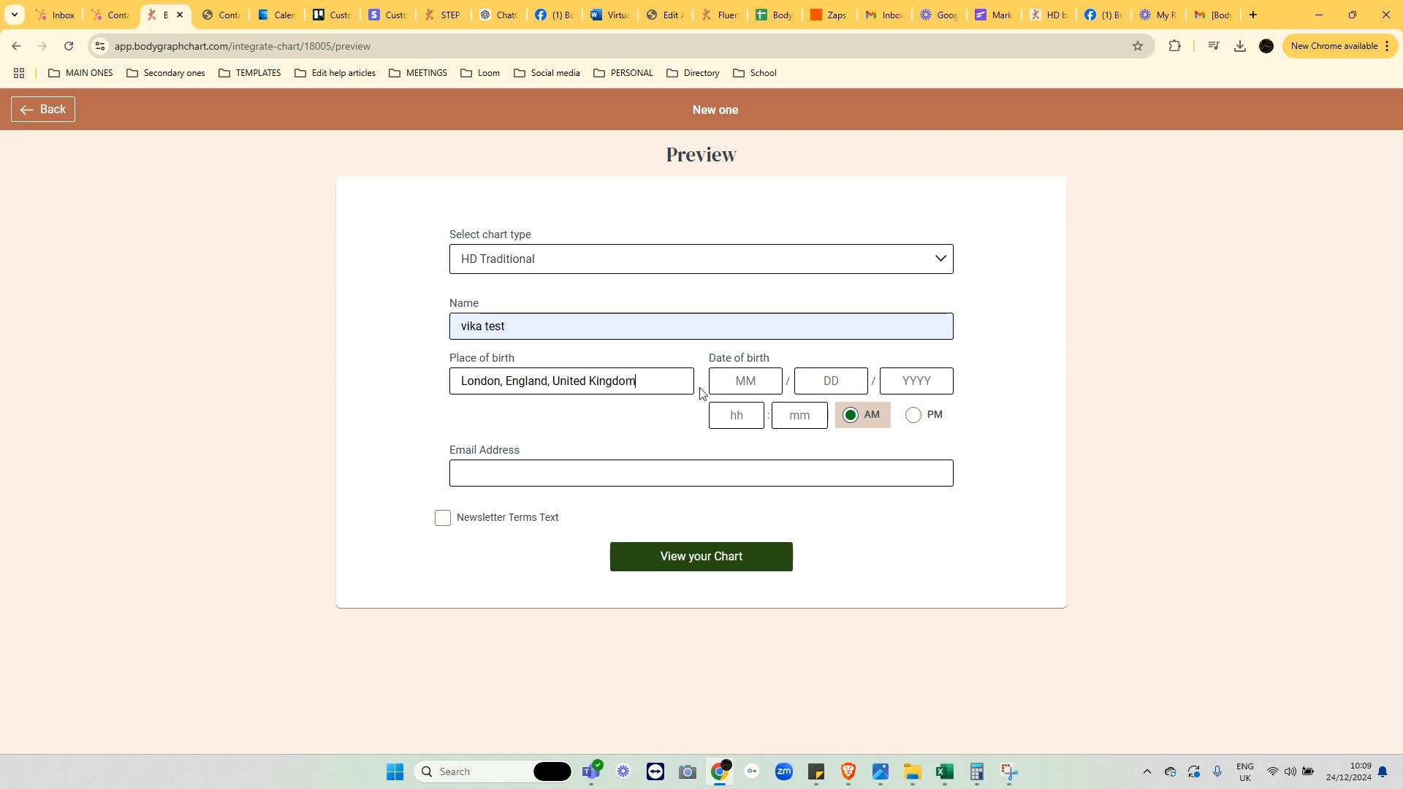
Step: Fill in a test date and time of birth in the preview form
text(02 / )
text(1988)
click(800, 415)
text(02)
Step: Enter a unique test email address, accept the newsletter terms and generate the chart
click(613, 462)
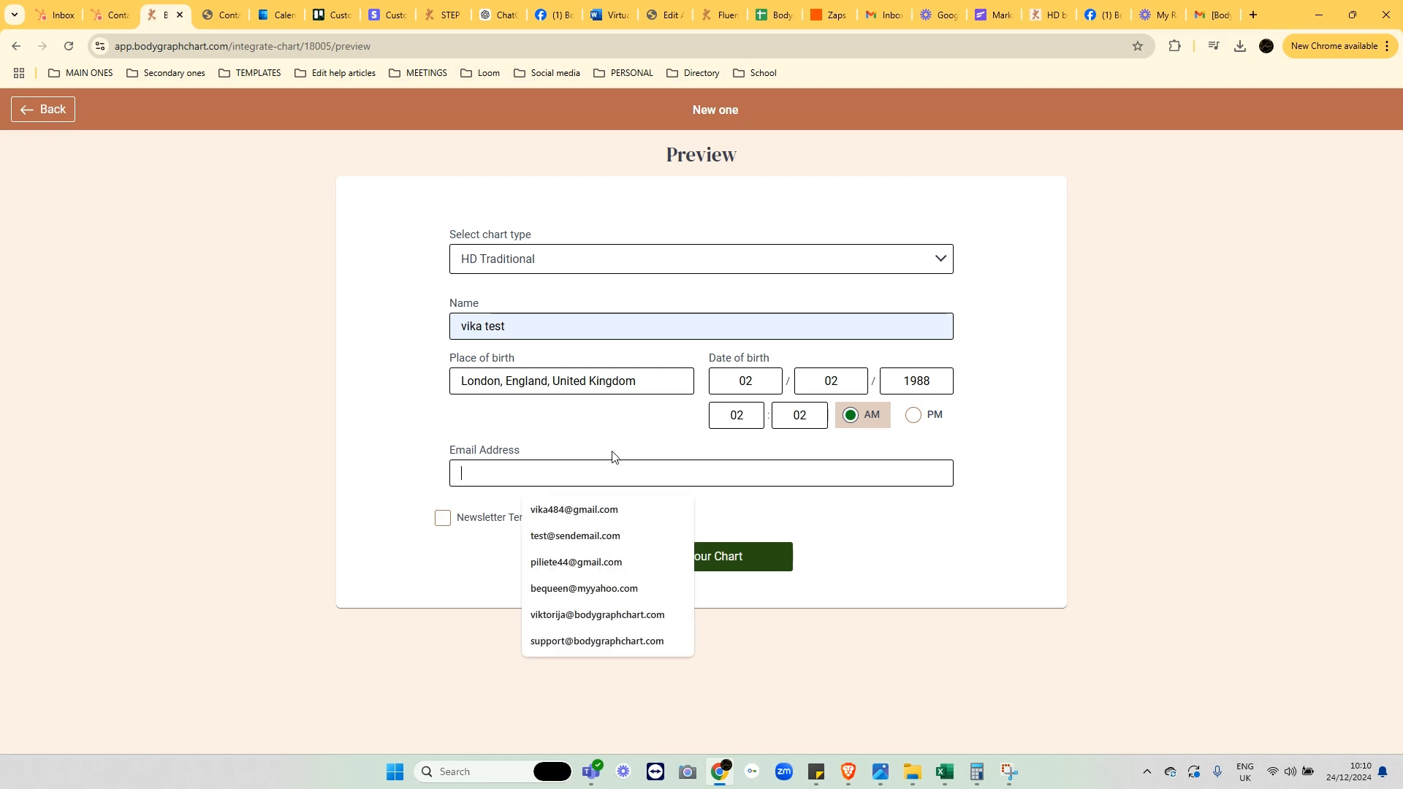
click(603, 534)
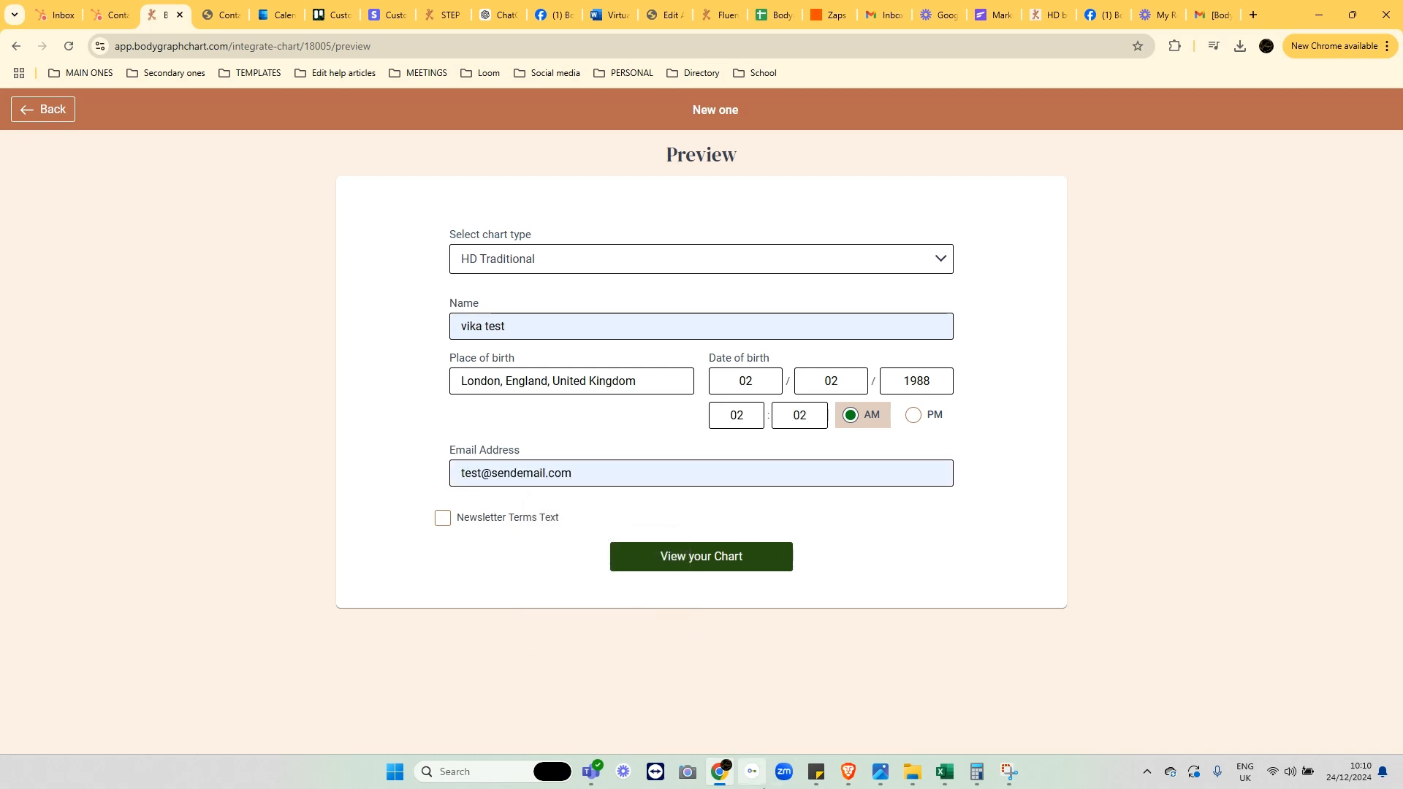
text(gggggggg)
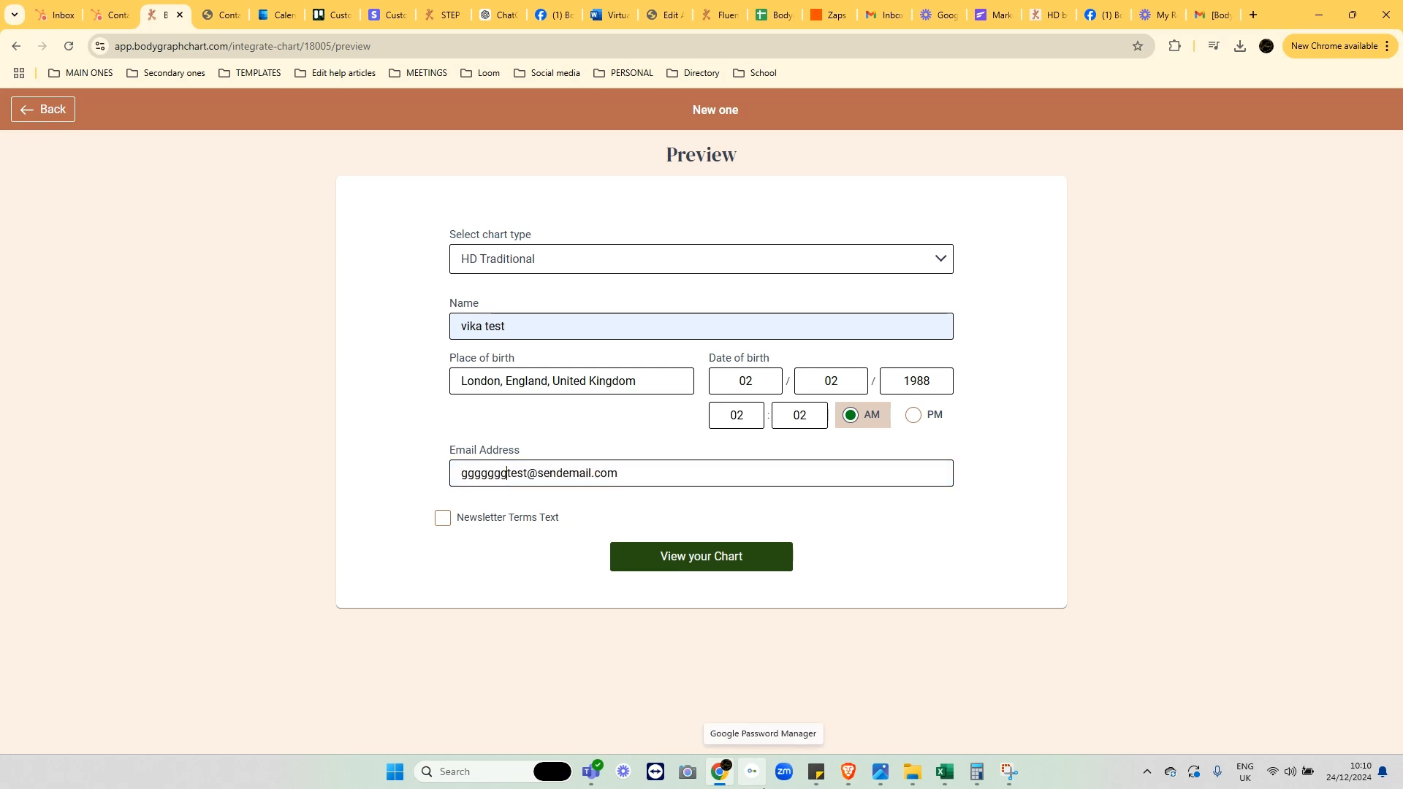
click(454, 524)
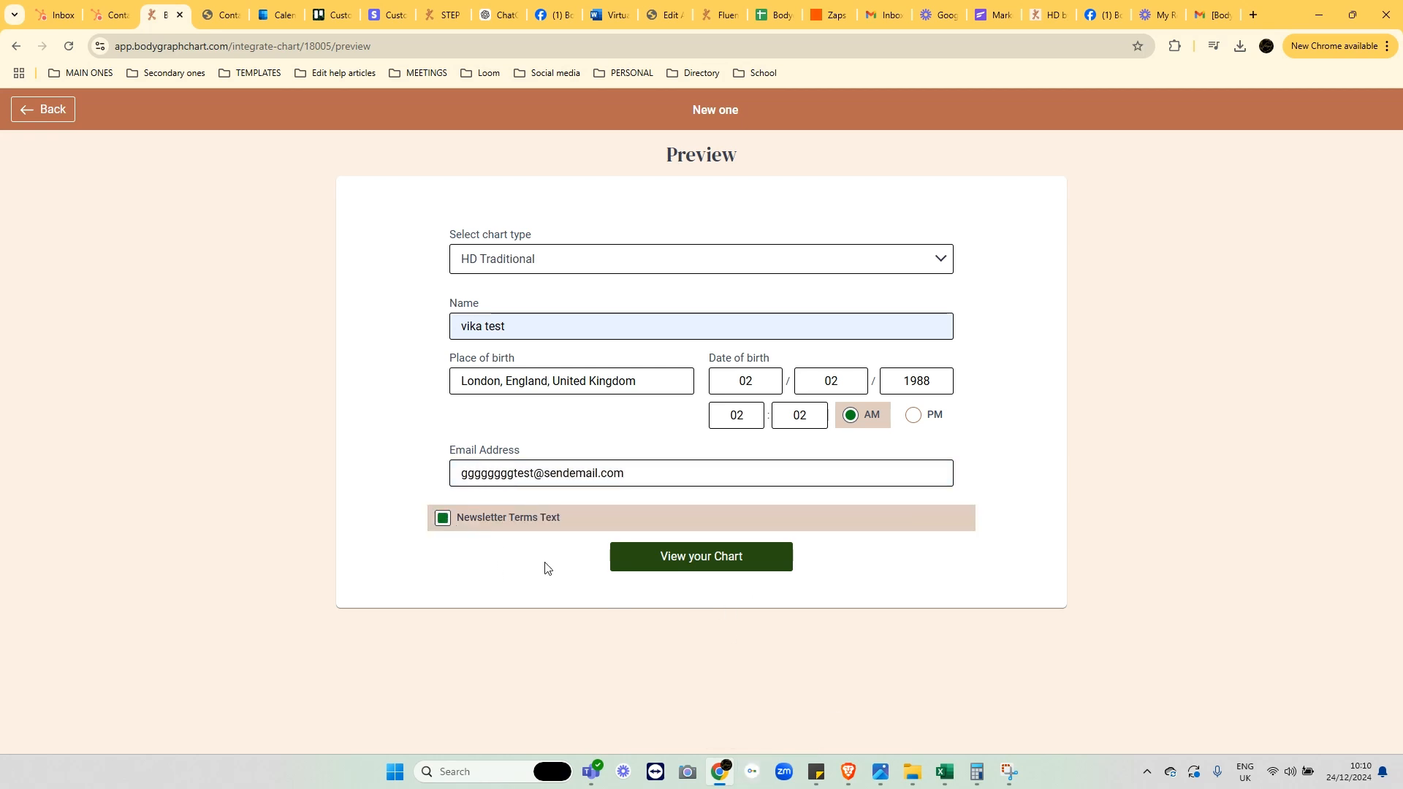
click(660, 569)
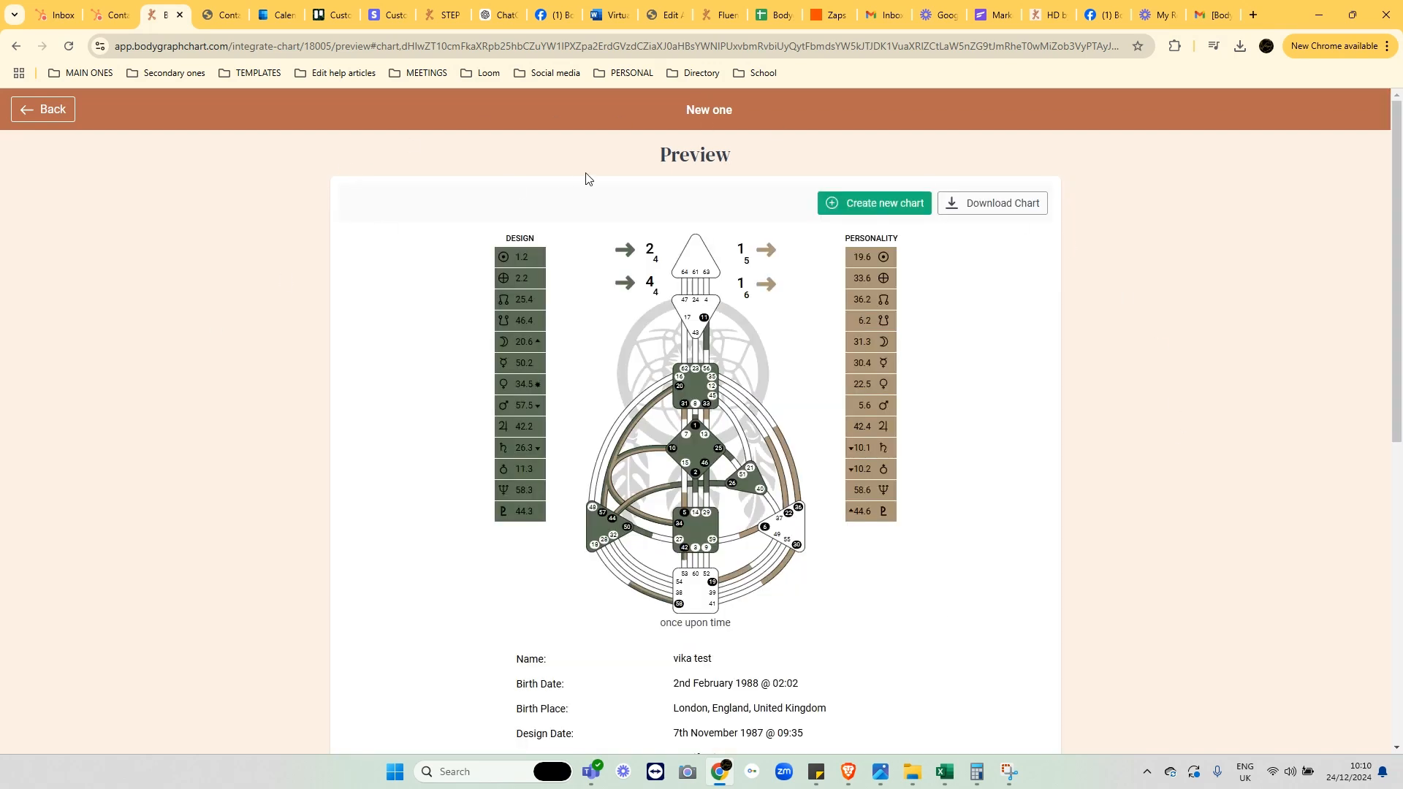
Step: In WordPress, refresh FluentCRM's contacts, open the newly added test contact and examine its custom profile data
click(219, 15)
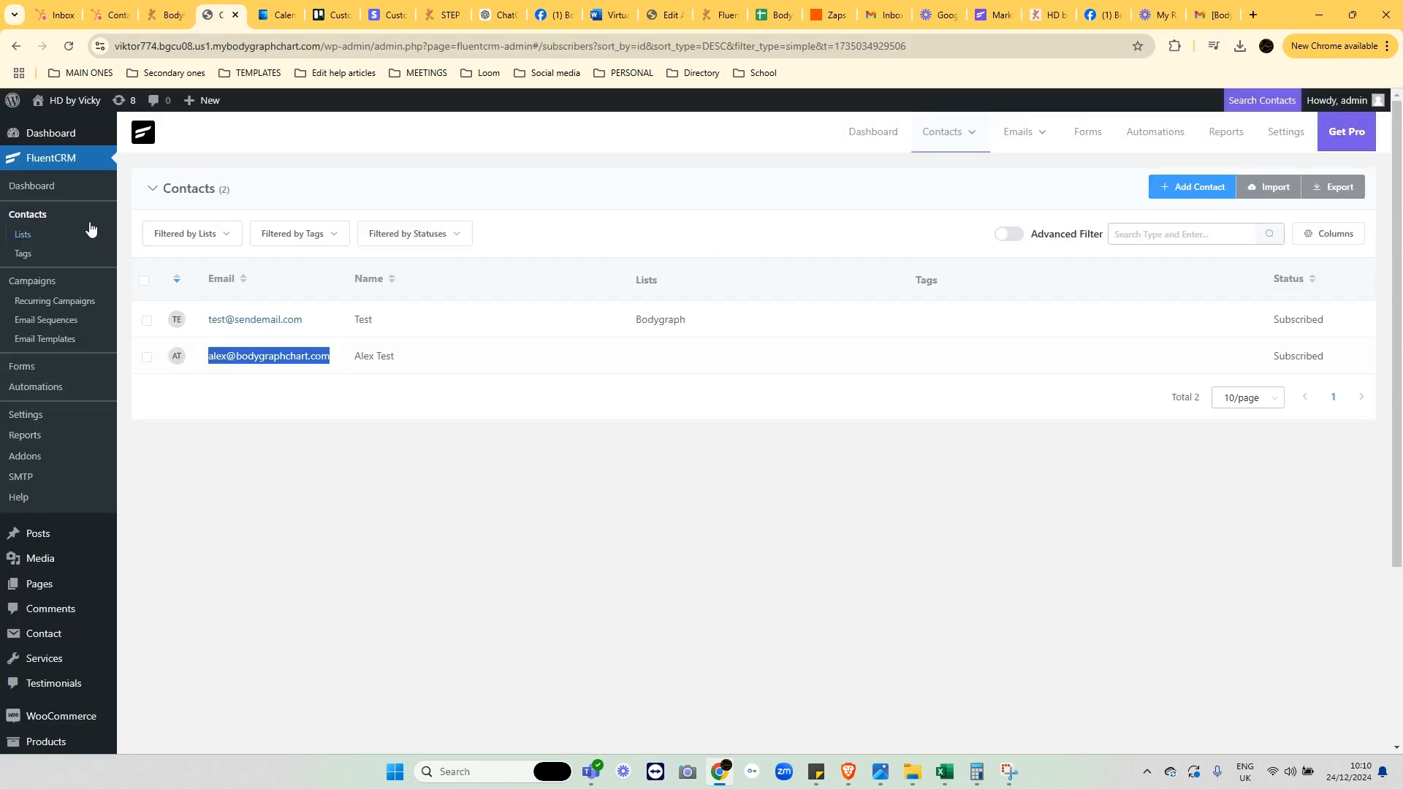
click(6, 215)
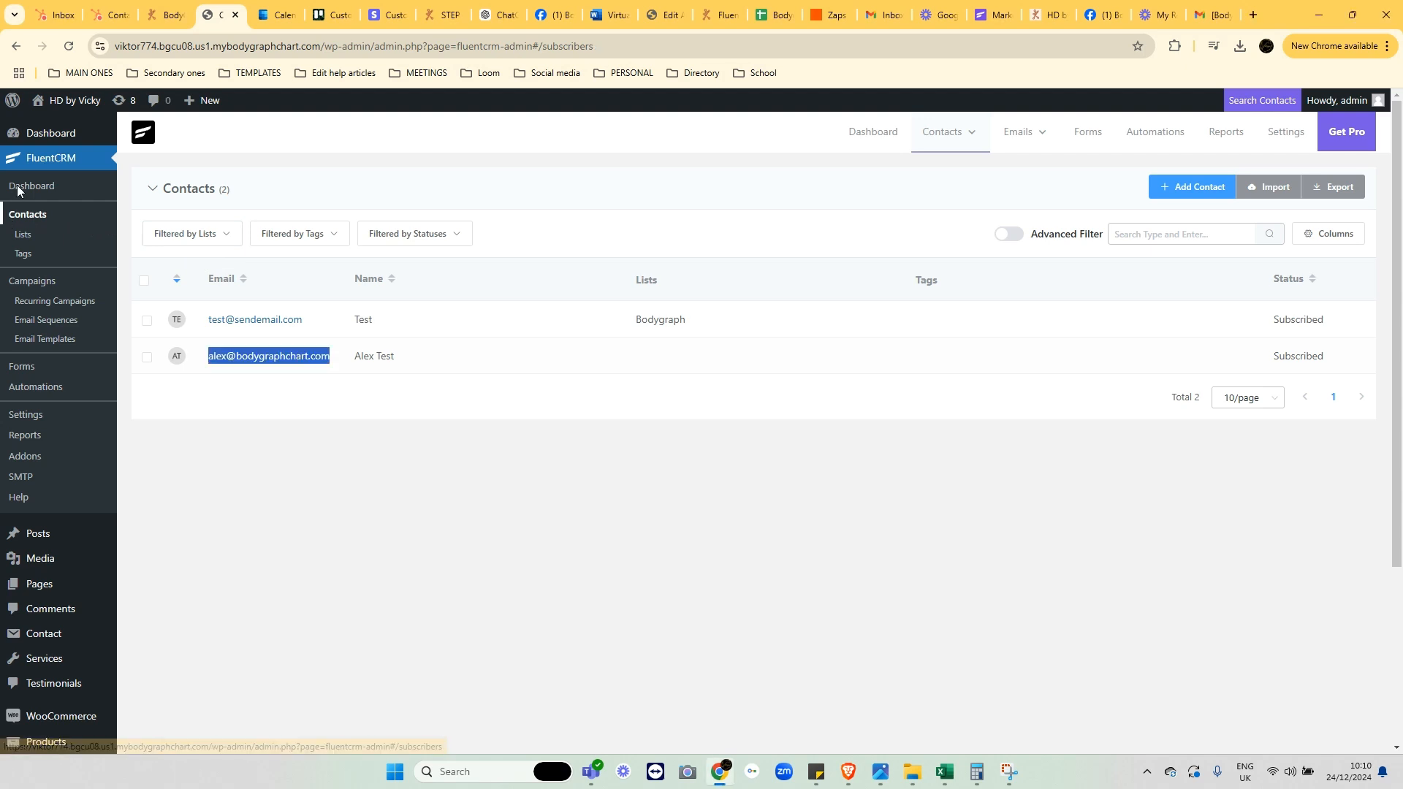
click(67, 46)
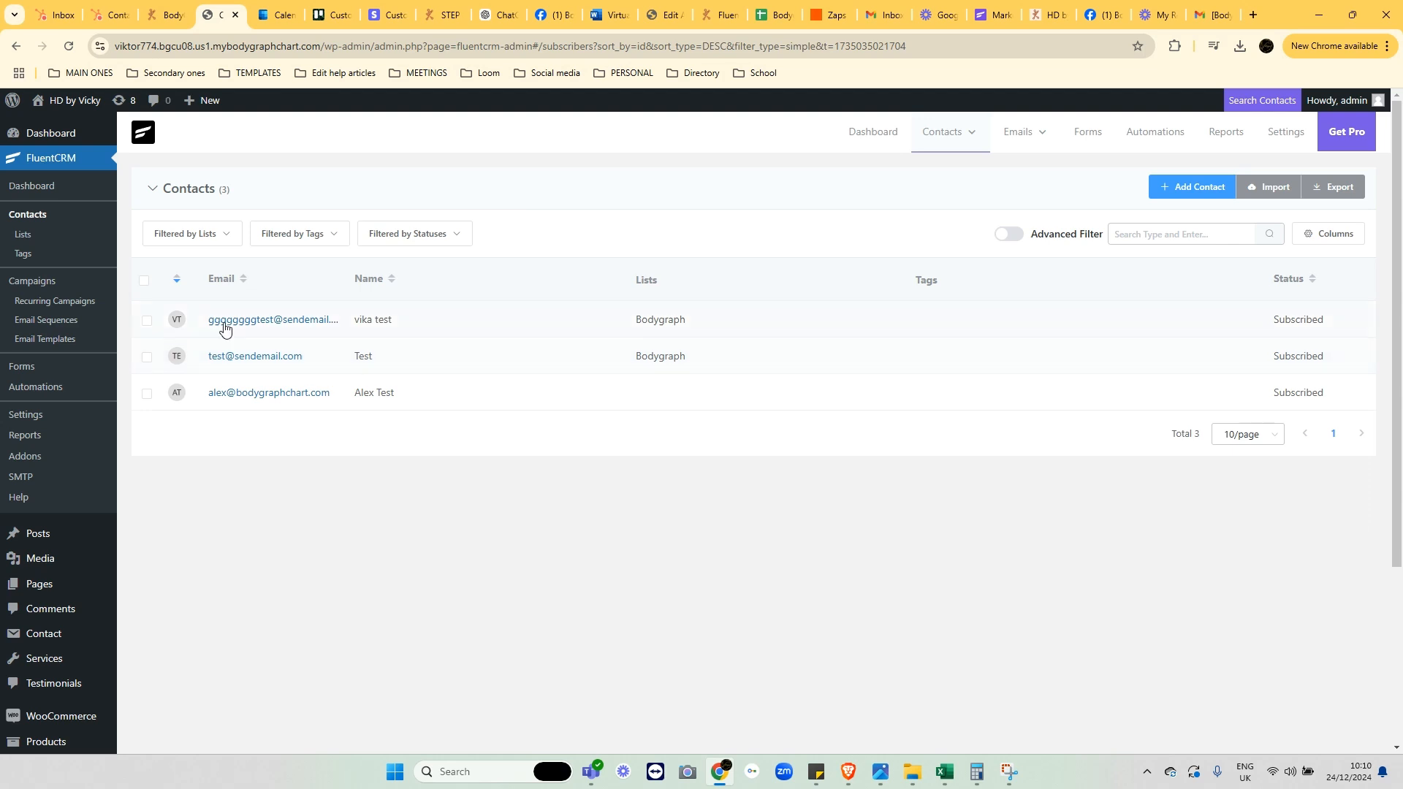
drag(198, 321, 355, 335)
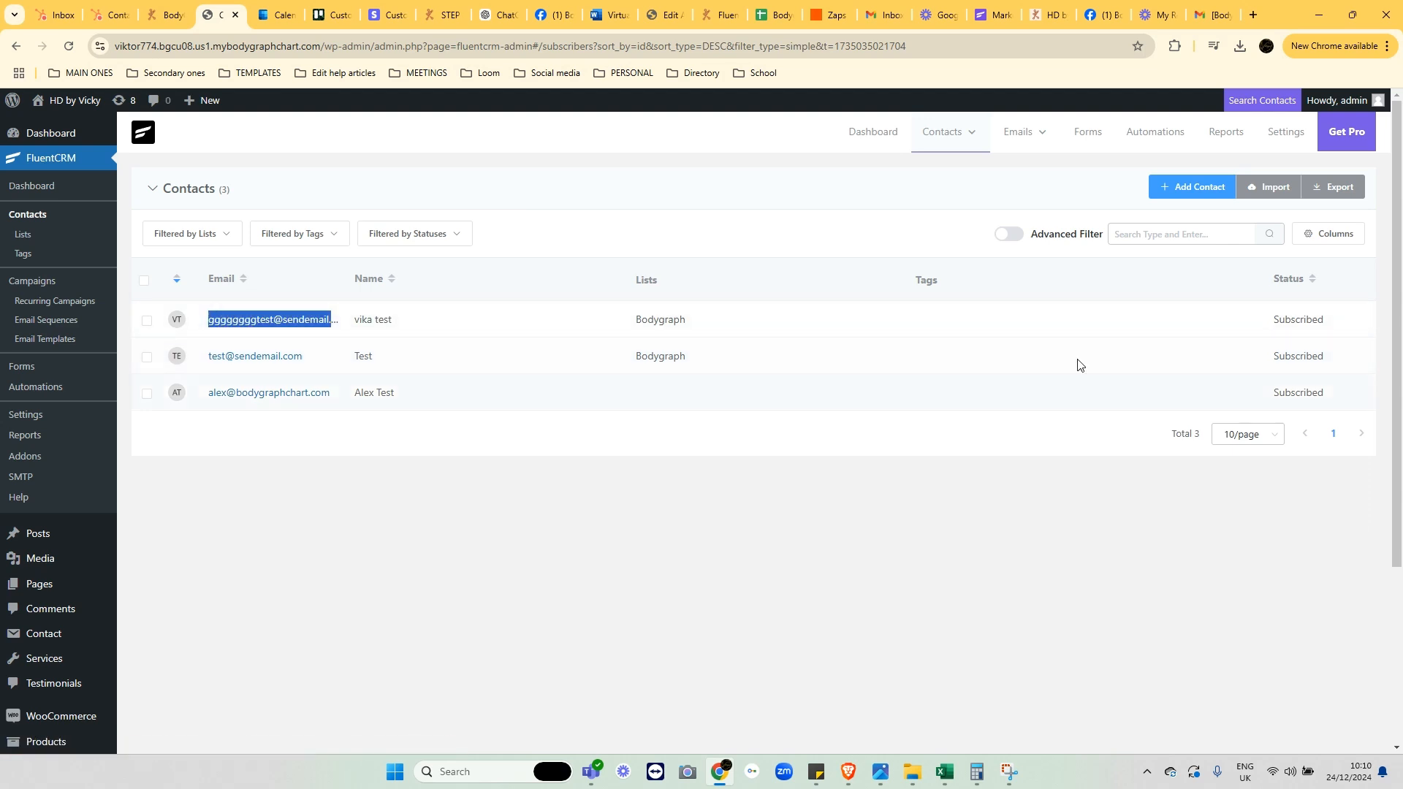
click(261, 322)
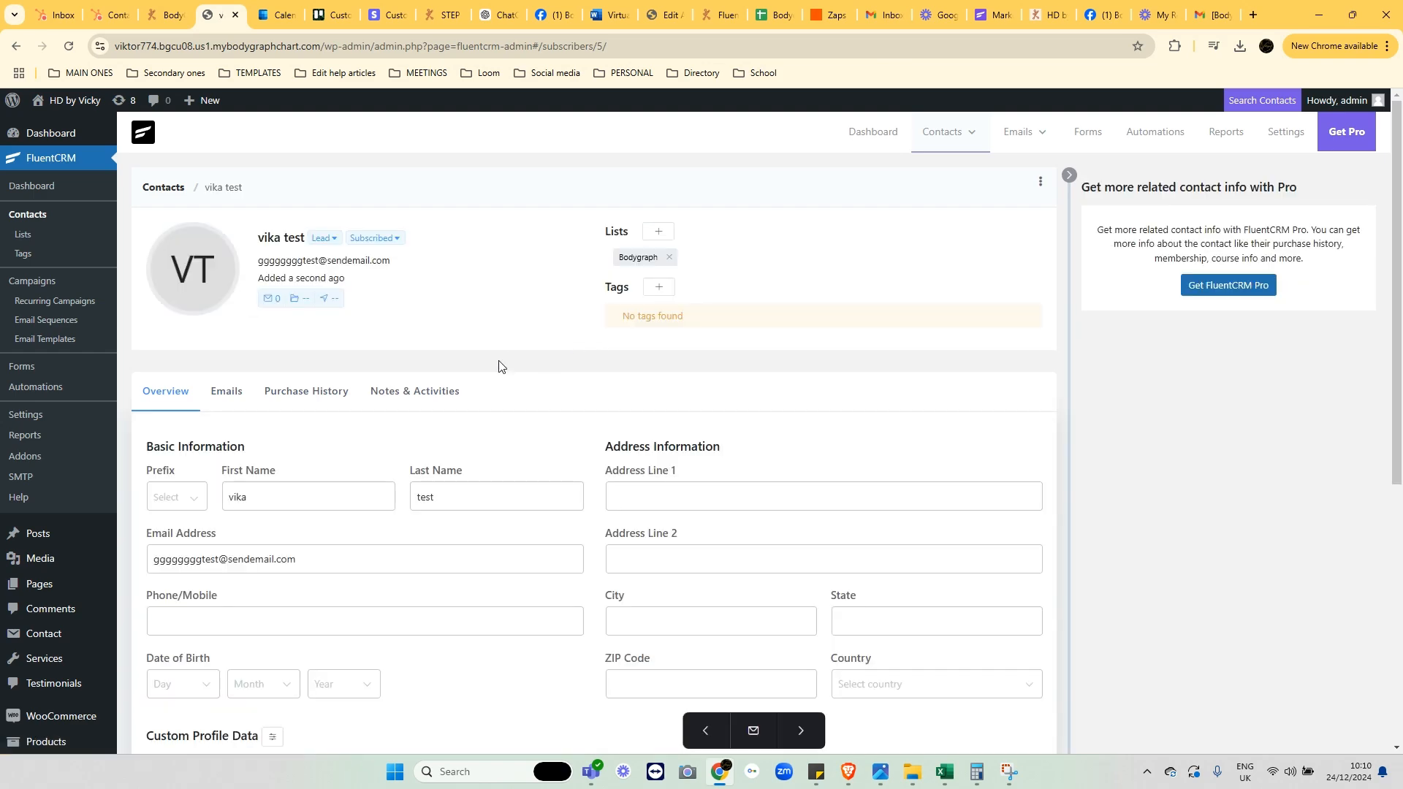
scroll(499, 365, down, 2)
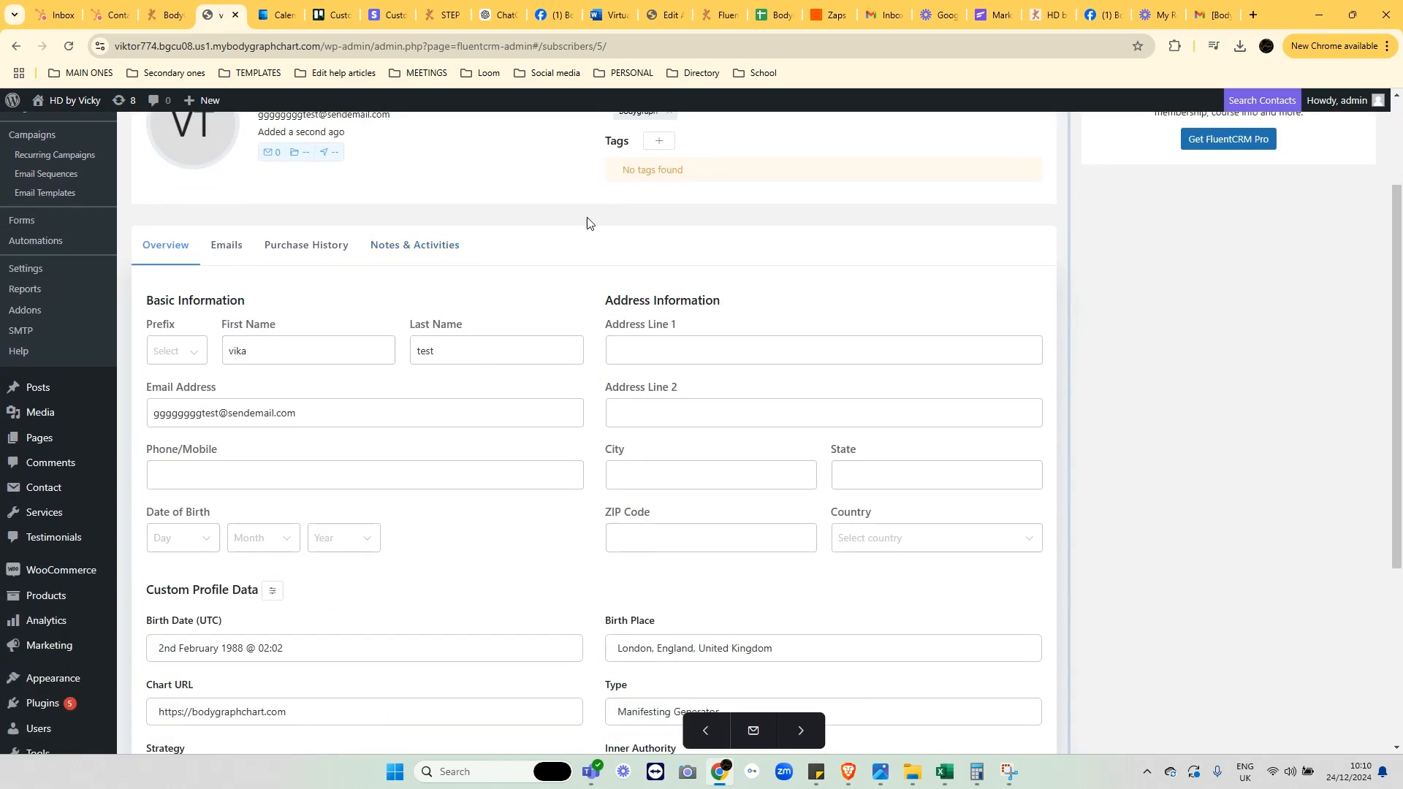
Step: Review the test contact's full profile, and in Bodygraph Chart return from the chart preview to the New one embed code's settings
scroll(722, 338, down, 4)
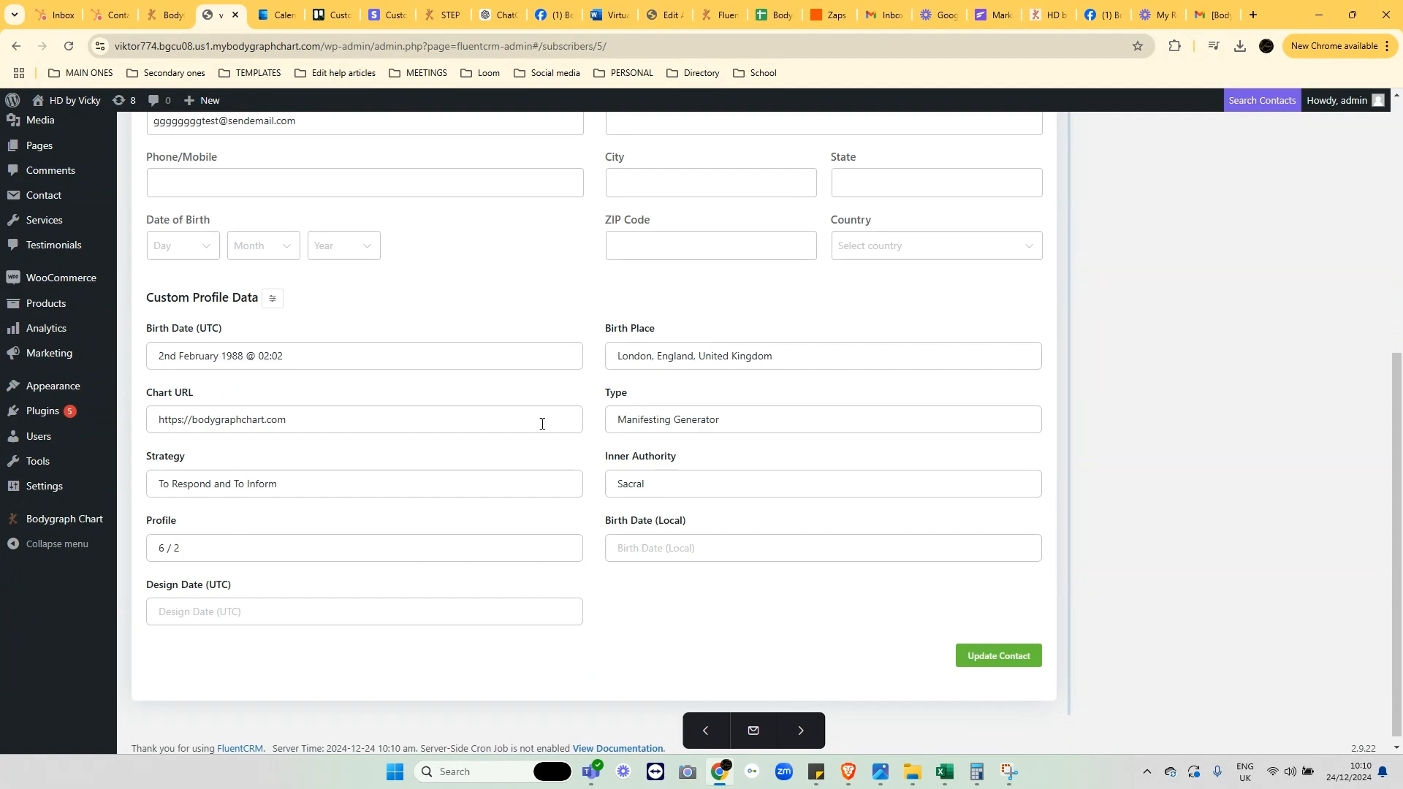
scroll(541, 424, up, 6)
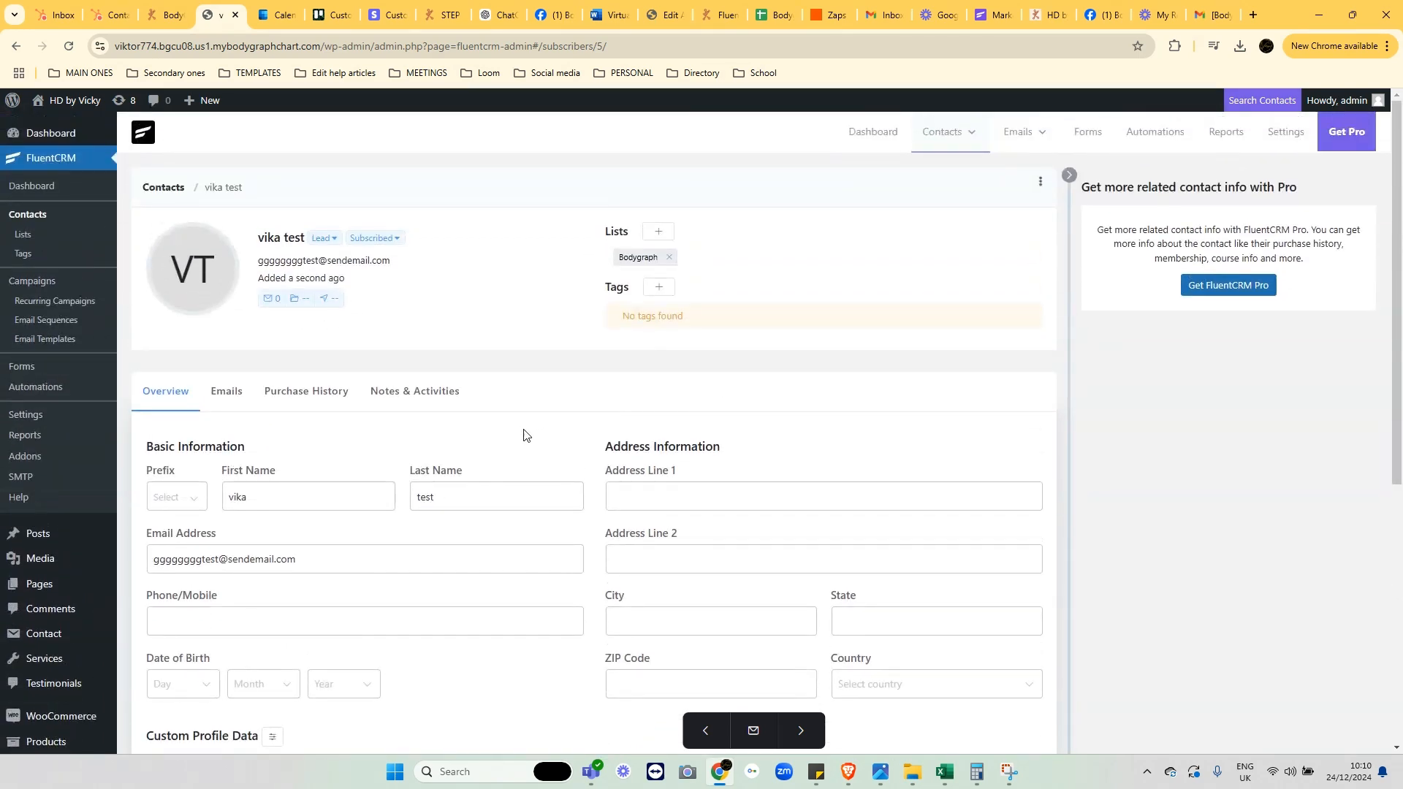
click(156, 16)
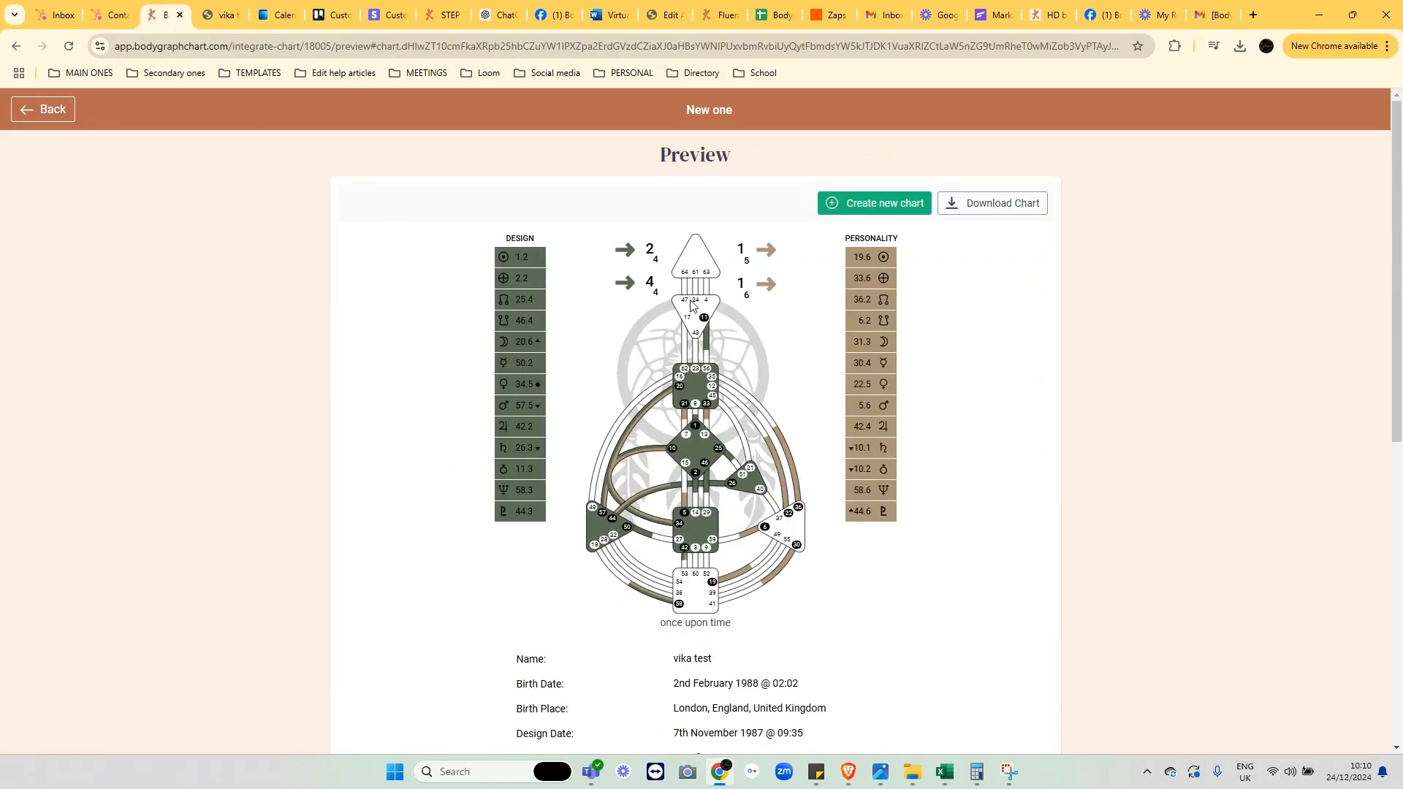
click(12, 111)
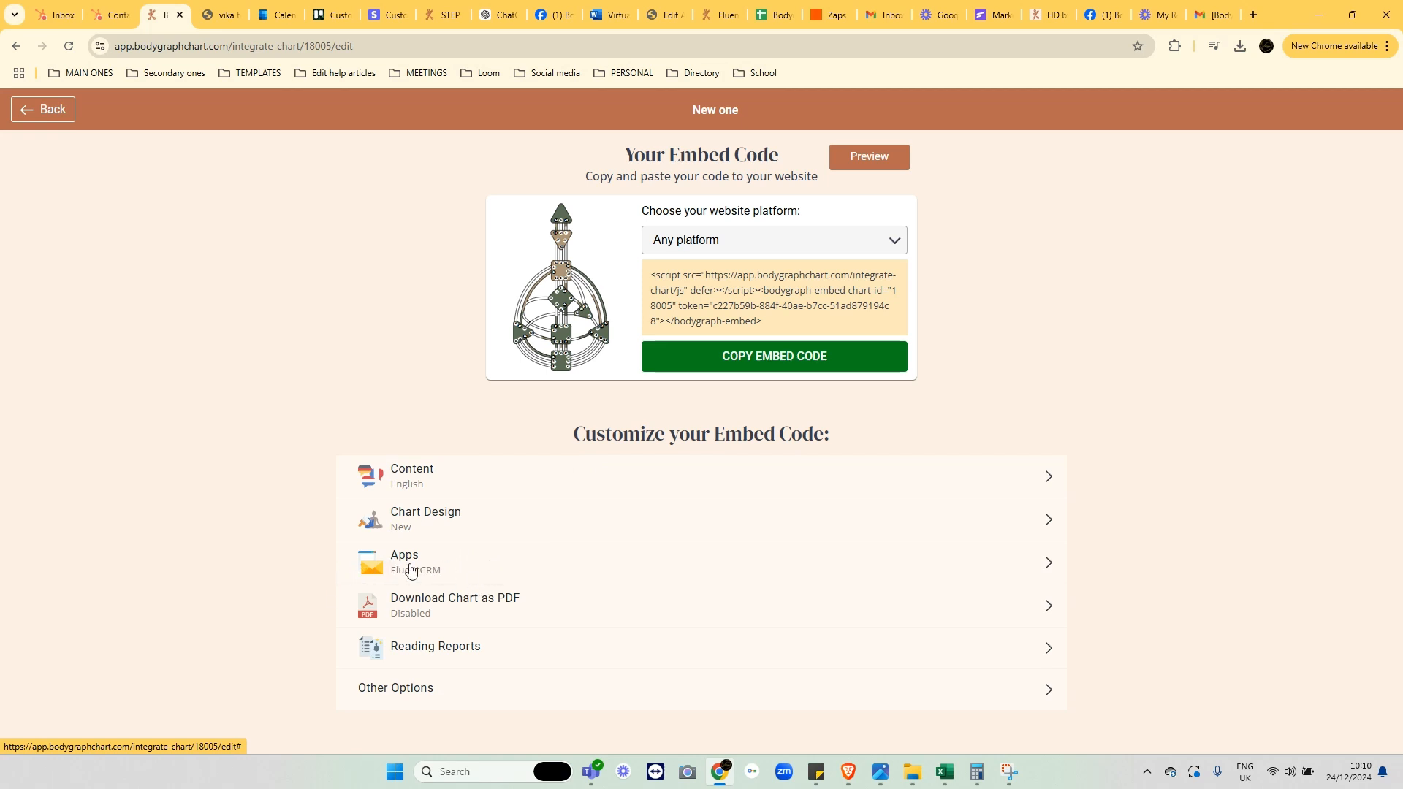
Step: In WordPress, view FluentCRM's contact tags and contact lists
click(219, 15)
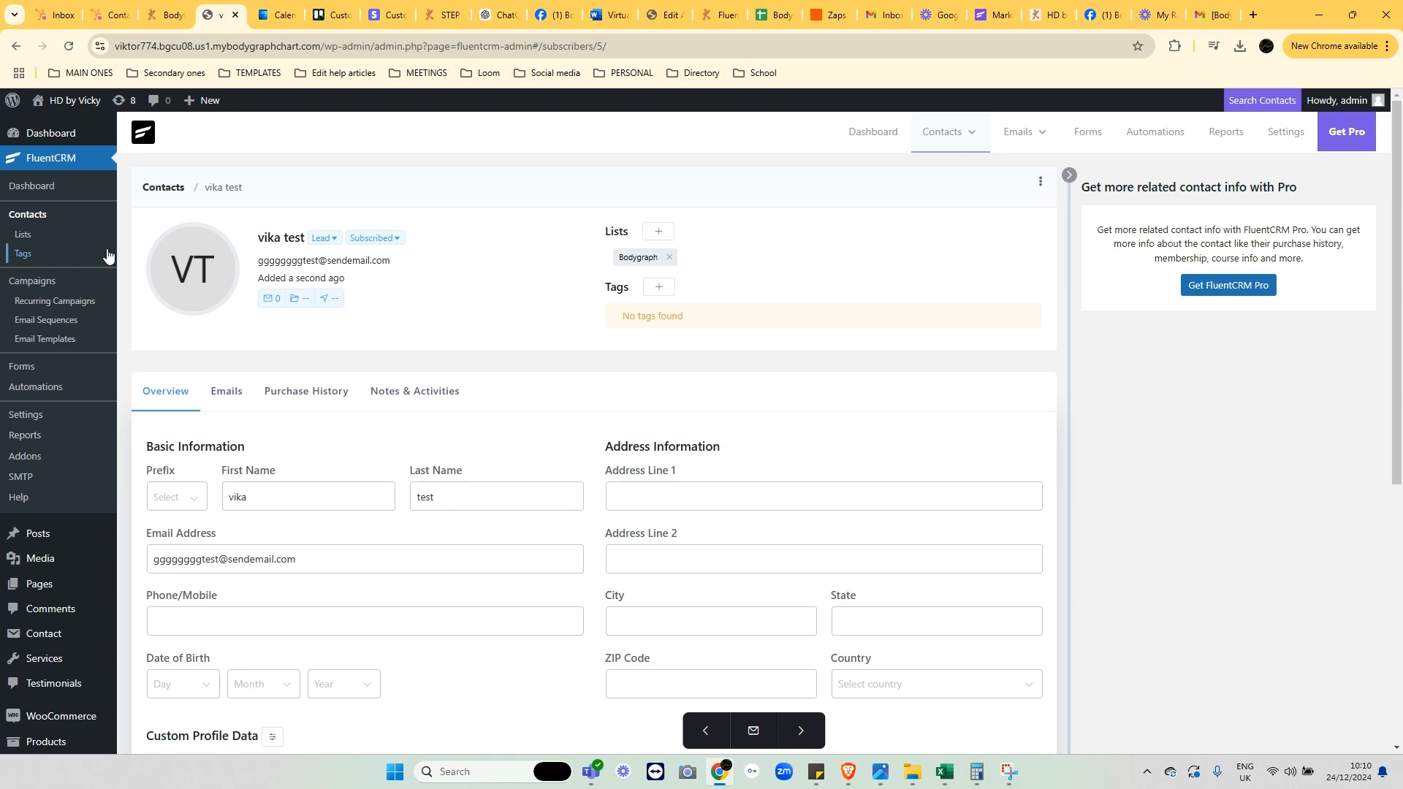
click(80, 258)
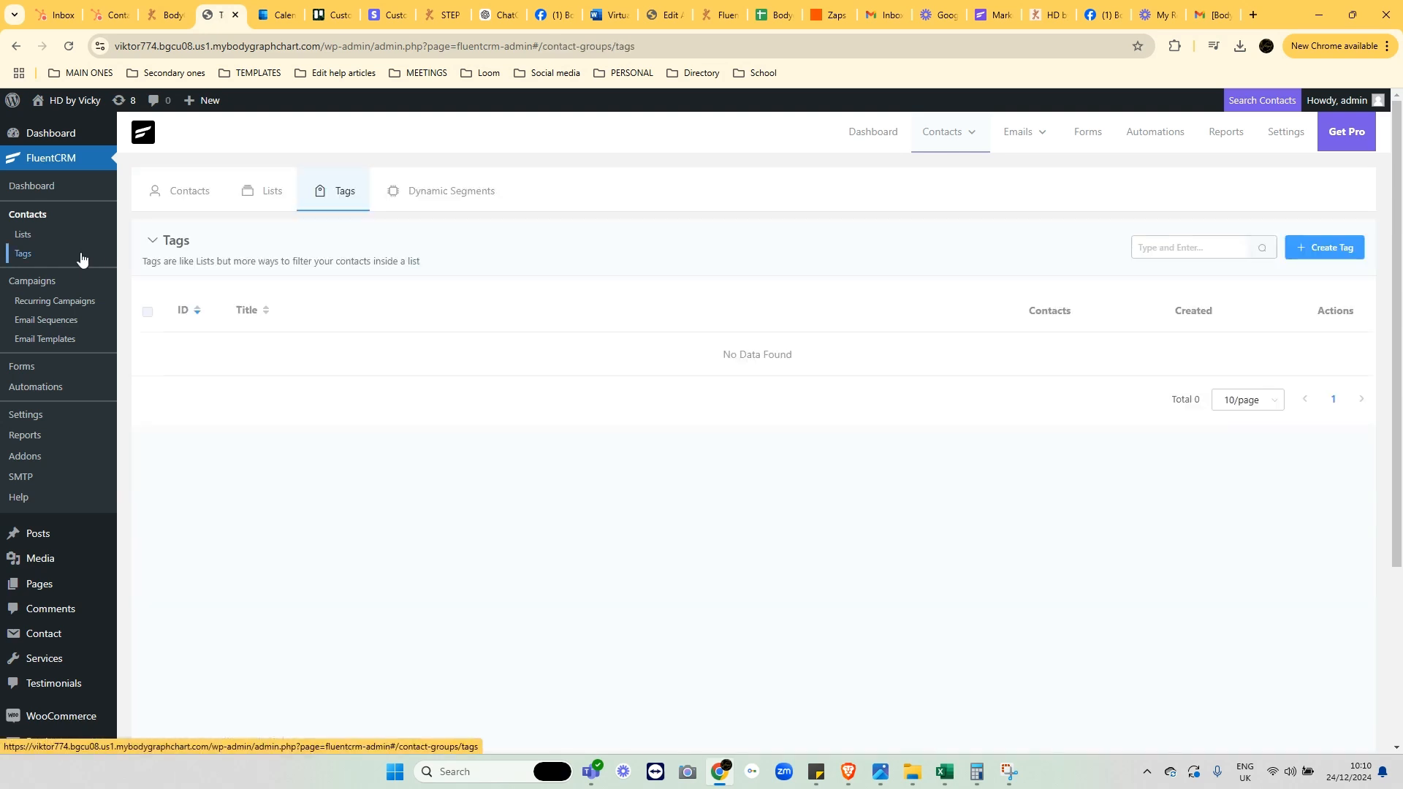
click(81, 234)
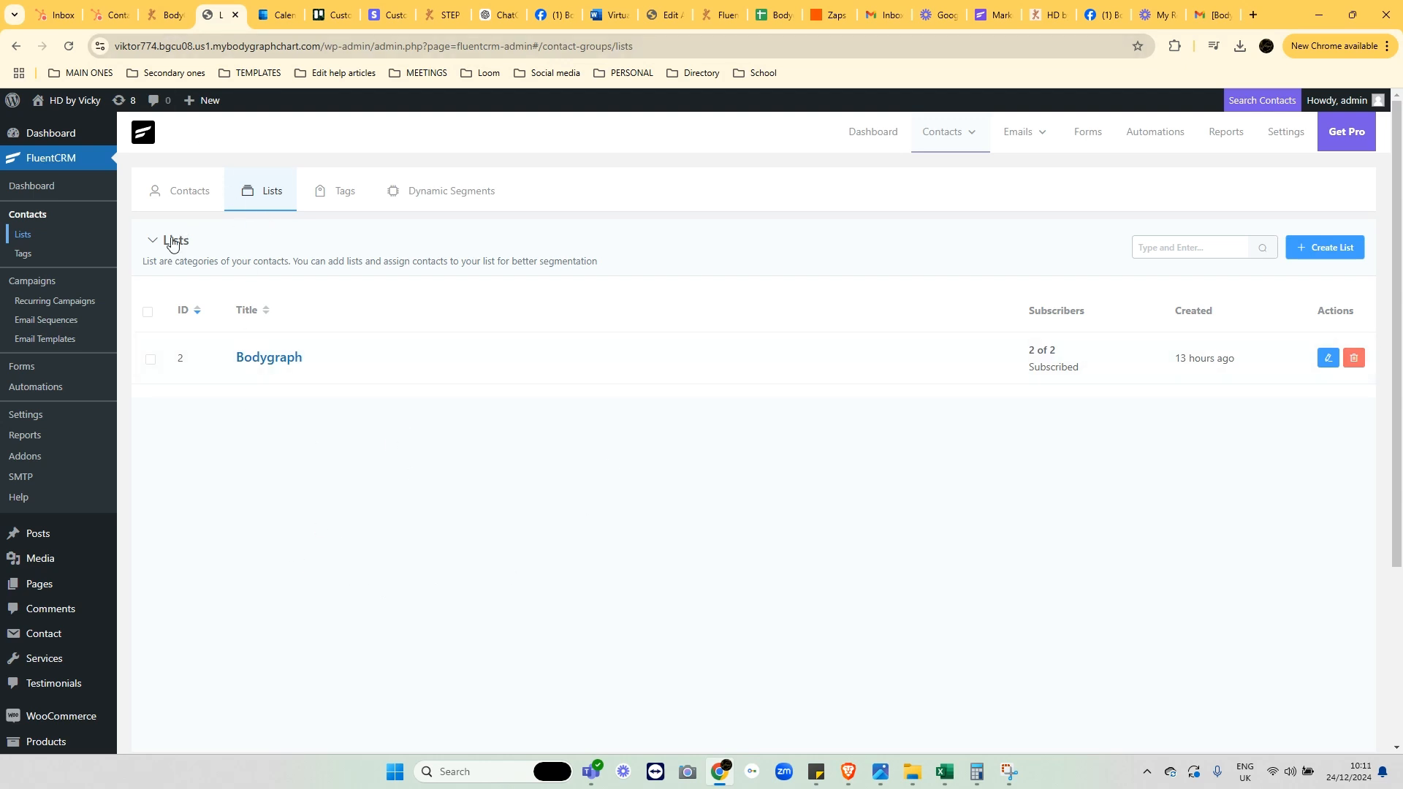
Step: In Bodygraph Chart, look at the apps available for the Test embed code and return to the embed code list
click(163, 15)
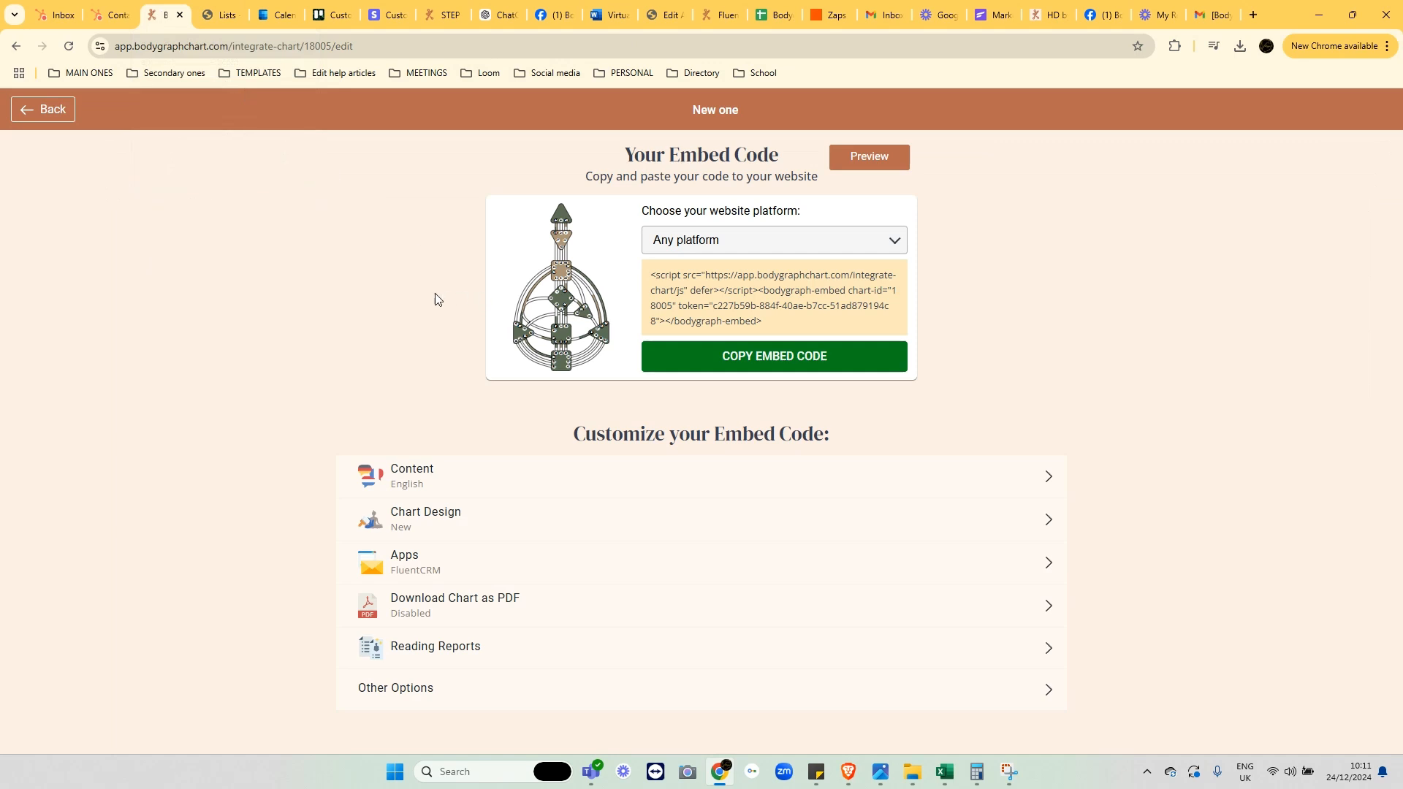
click(50, 116)
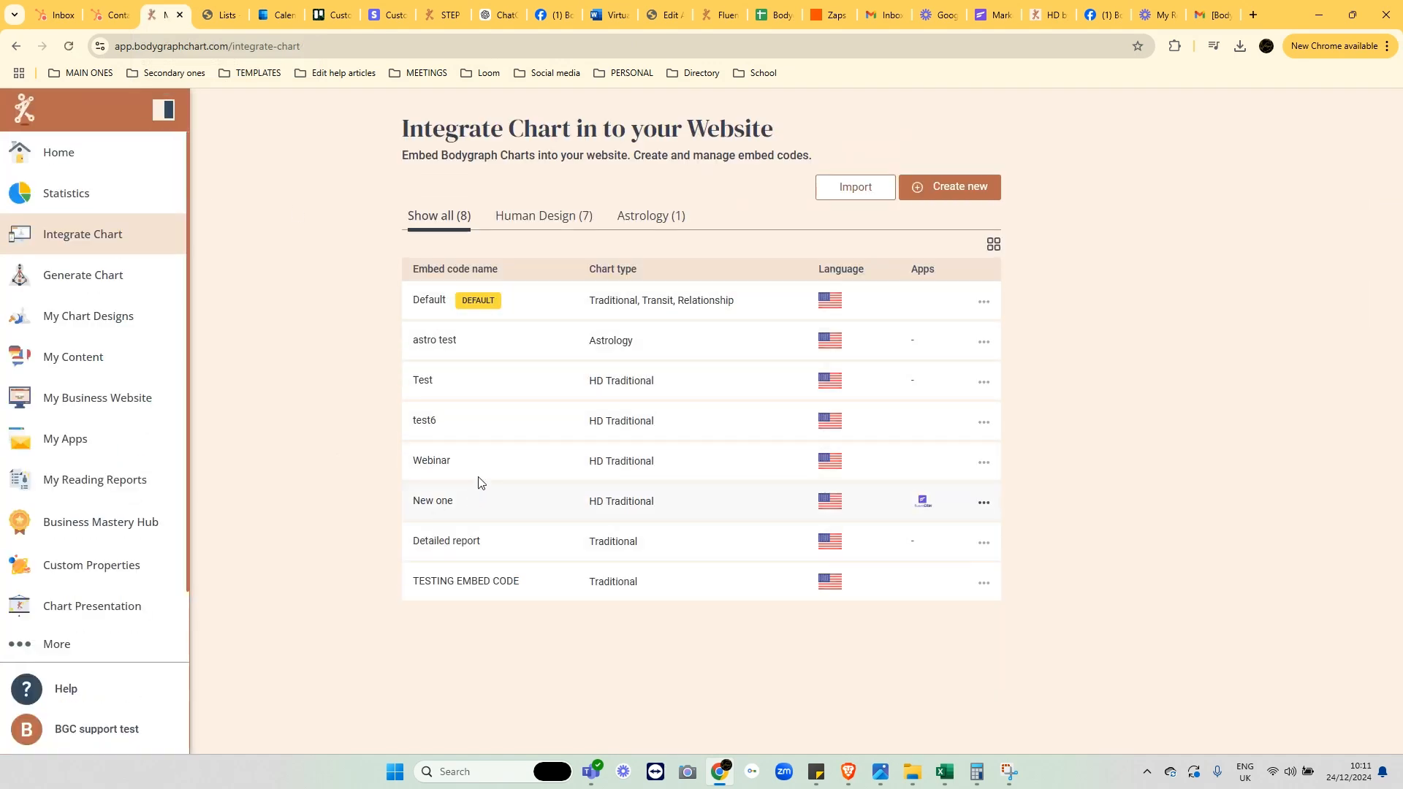
click(454, 386)
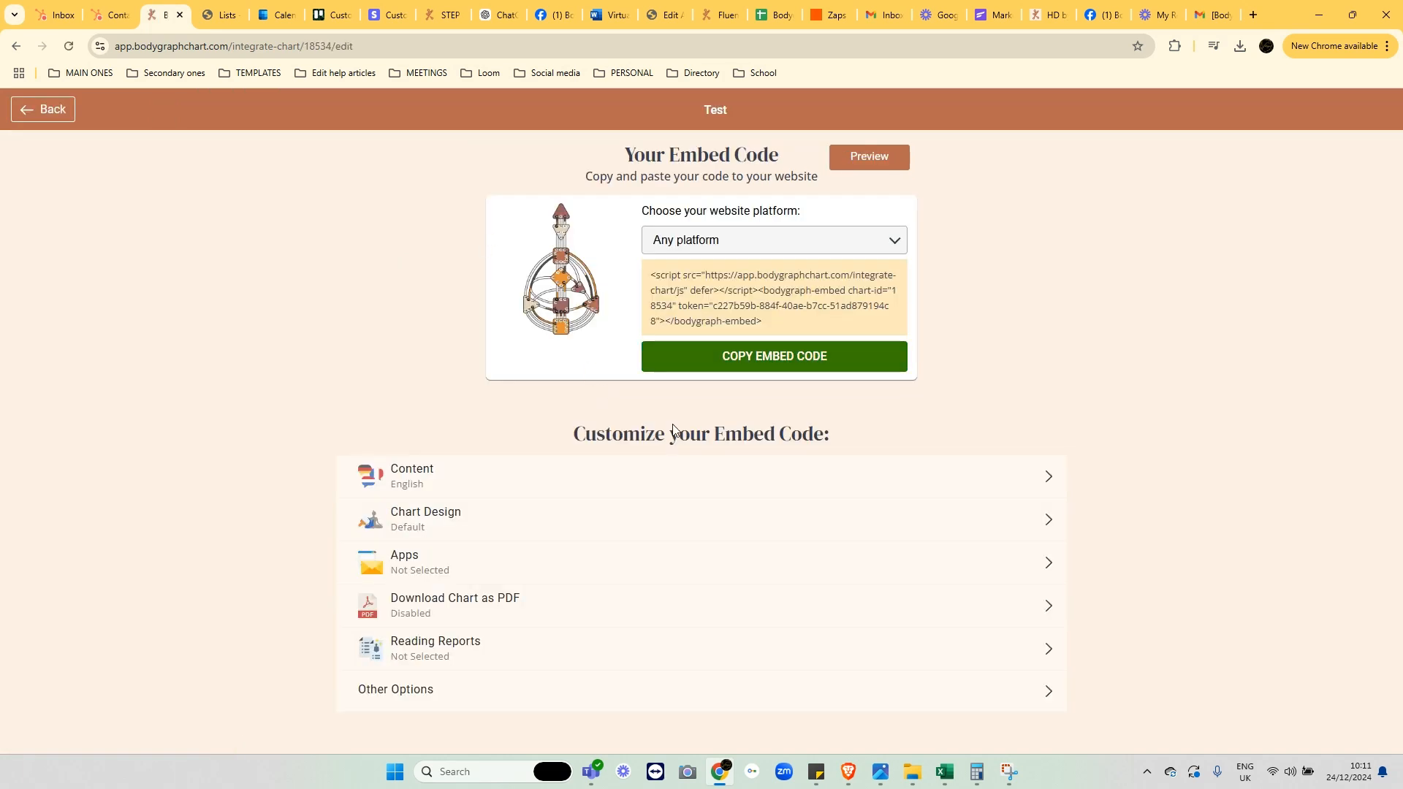
click(444, 573)
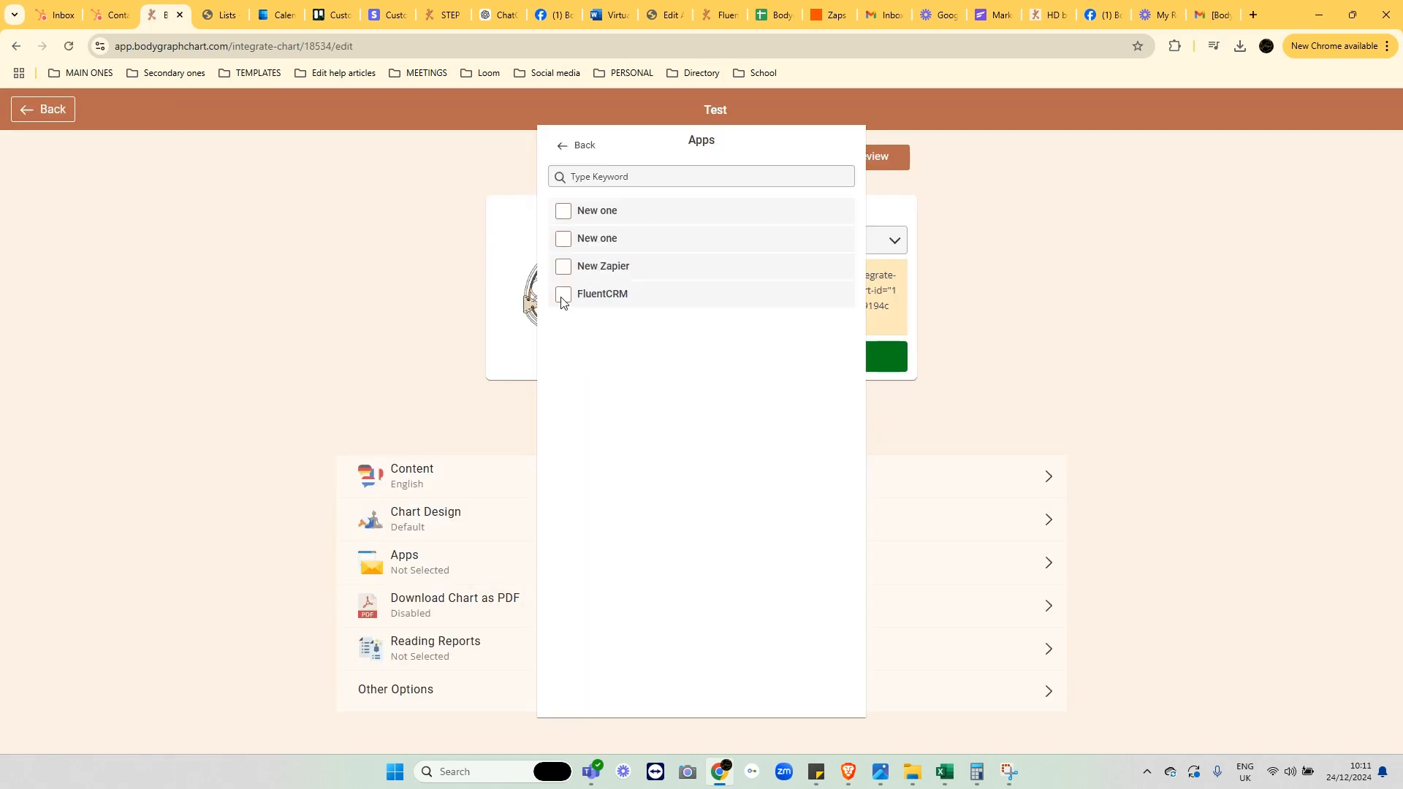
click(49, 117)
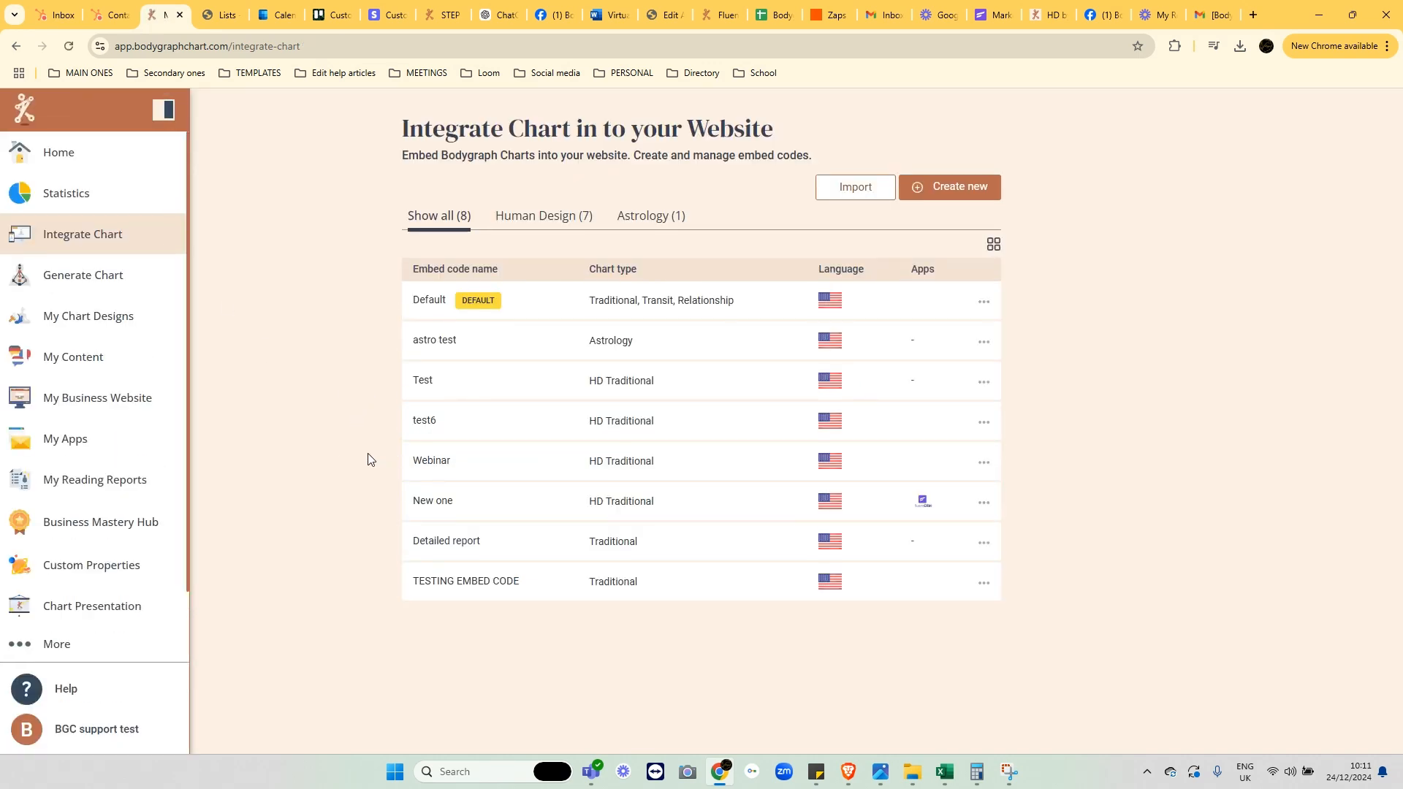
Step: Preview the New one embed code's birth data form and return to its settings
click(442, 502)
click(886, 156)
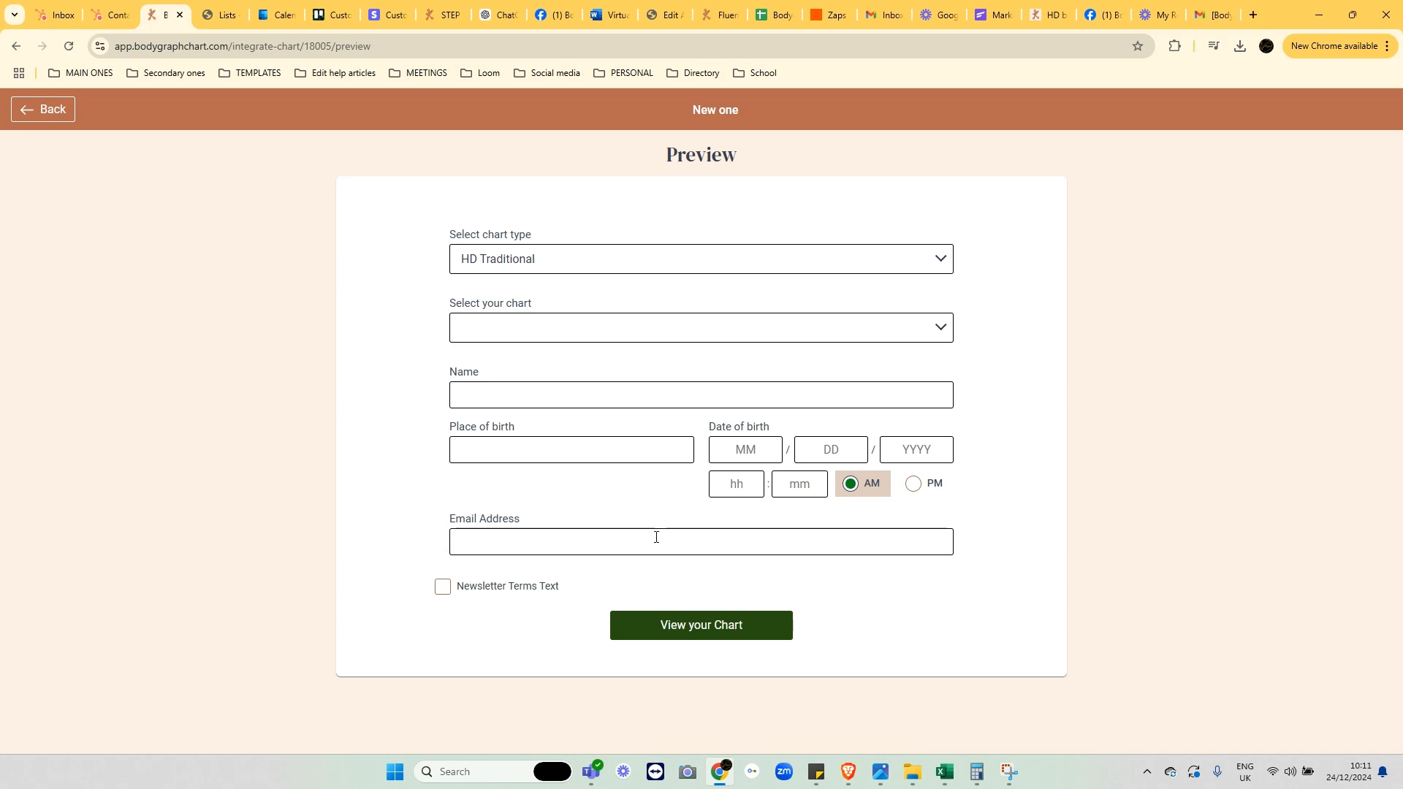
click(24, 117)
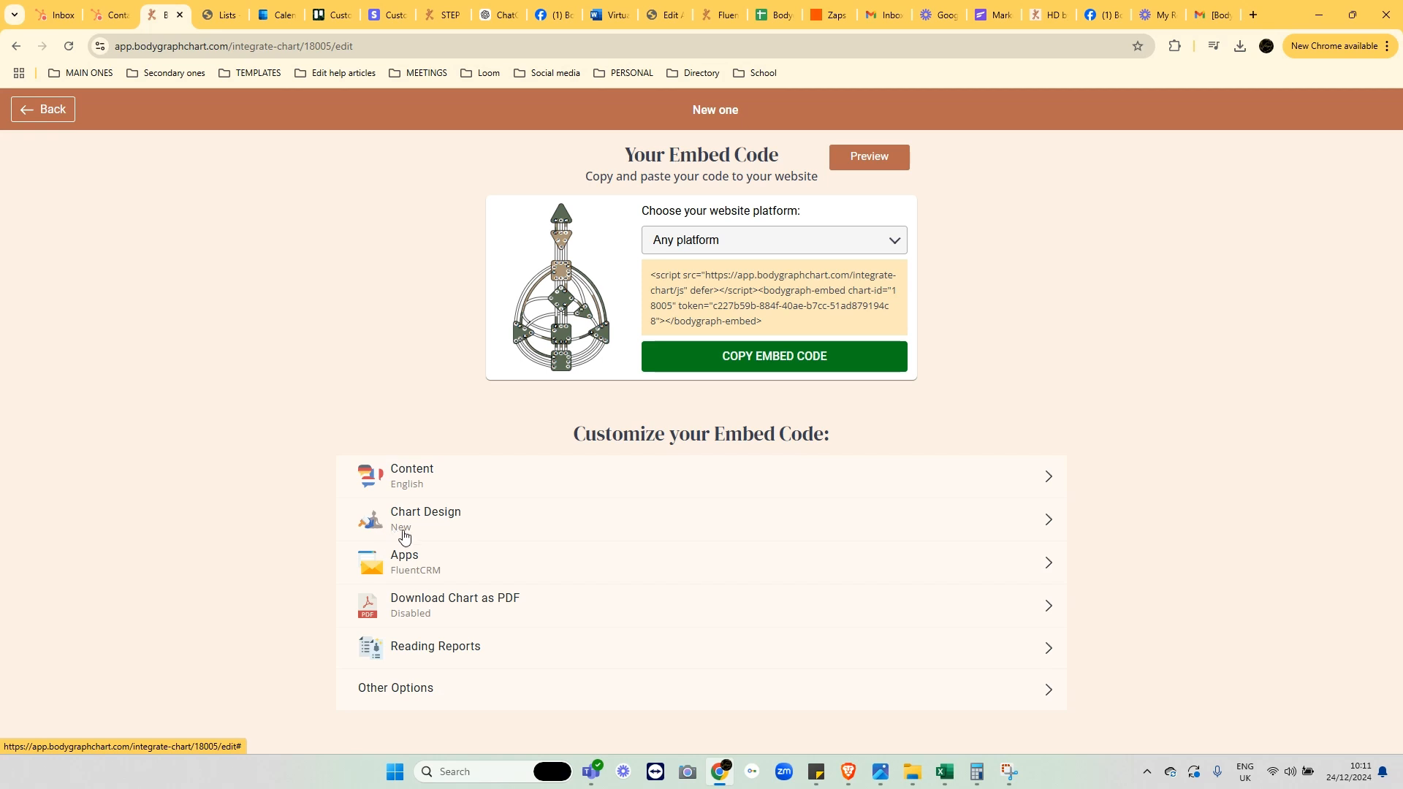
Step: Examine the birth submission form settings of the New chart design, and check FluentCRM's contact lists in WordPress
click(46, 112)
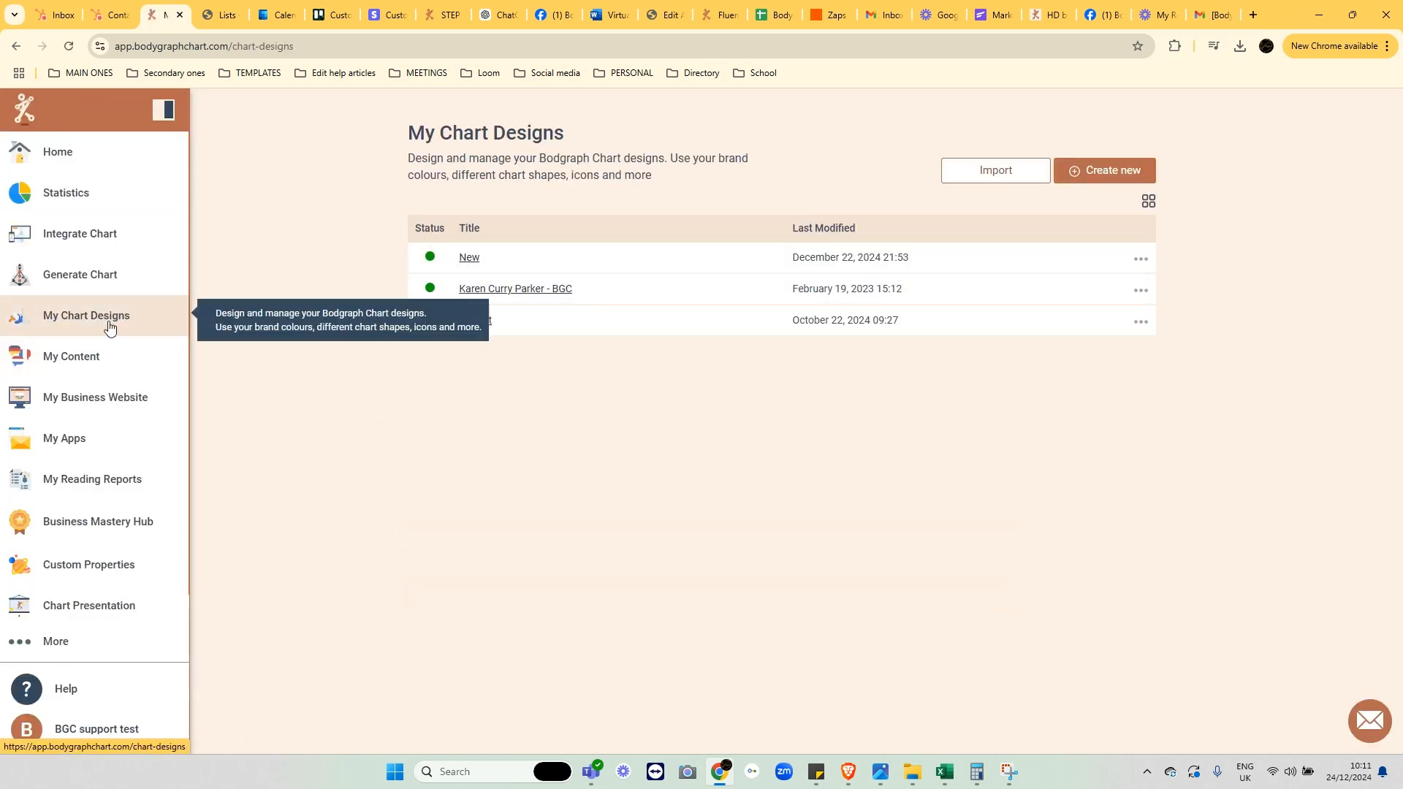
click(469, 257)
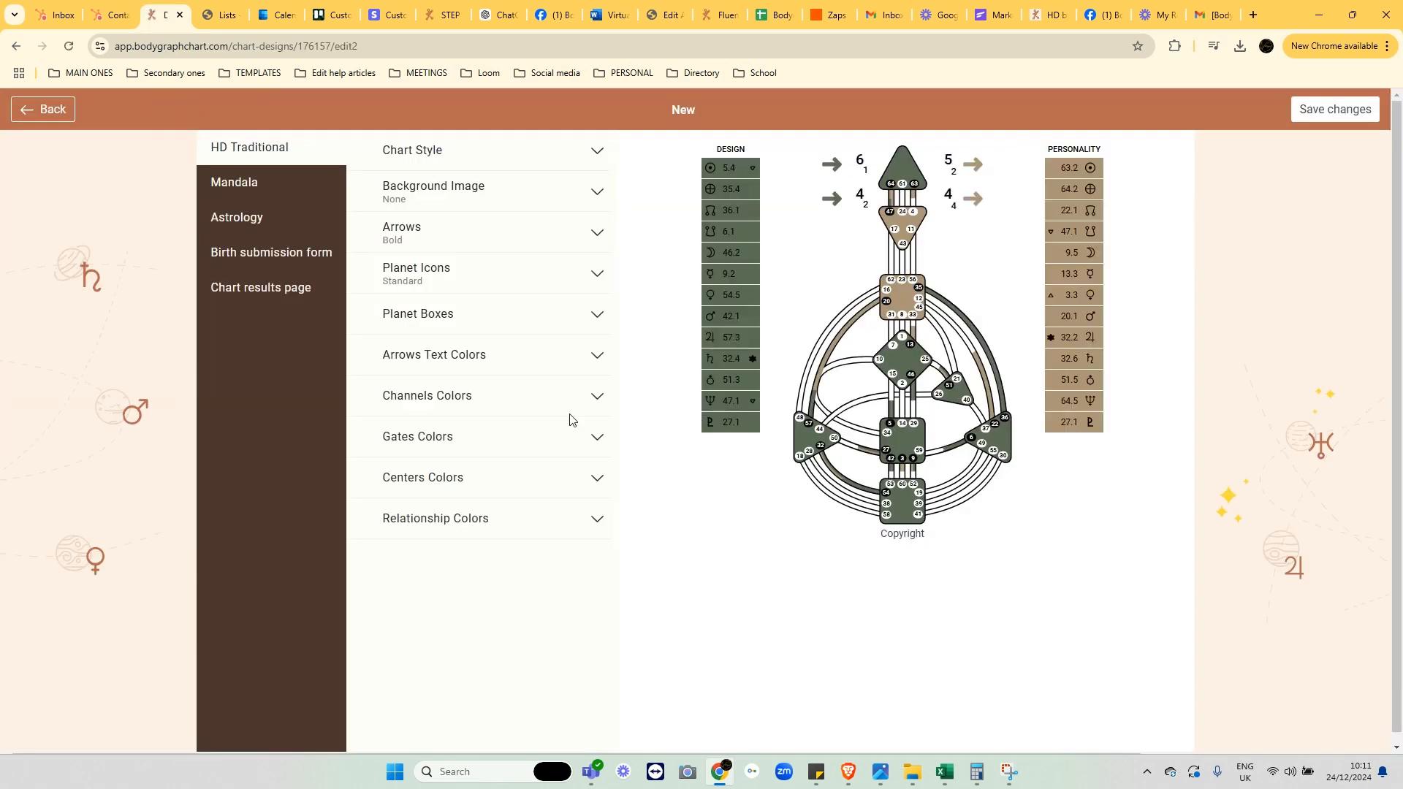
click(296, 268)
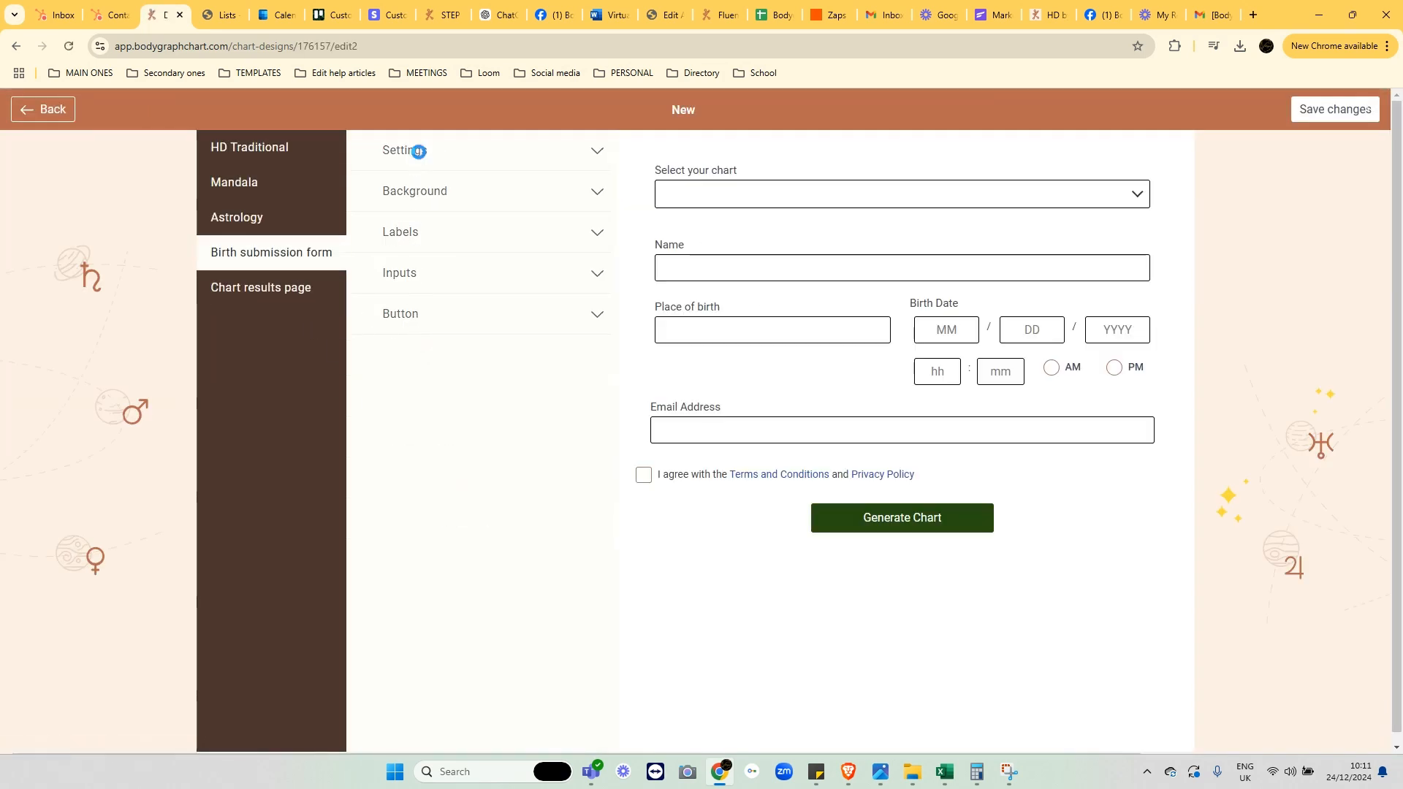
click(418, 154)
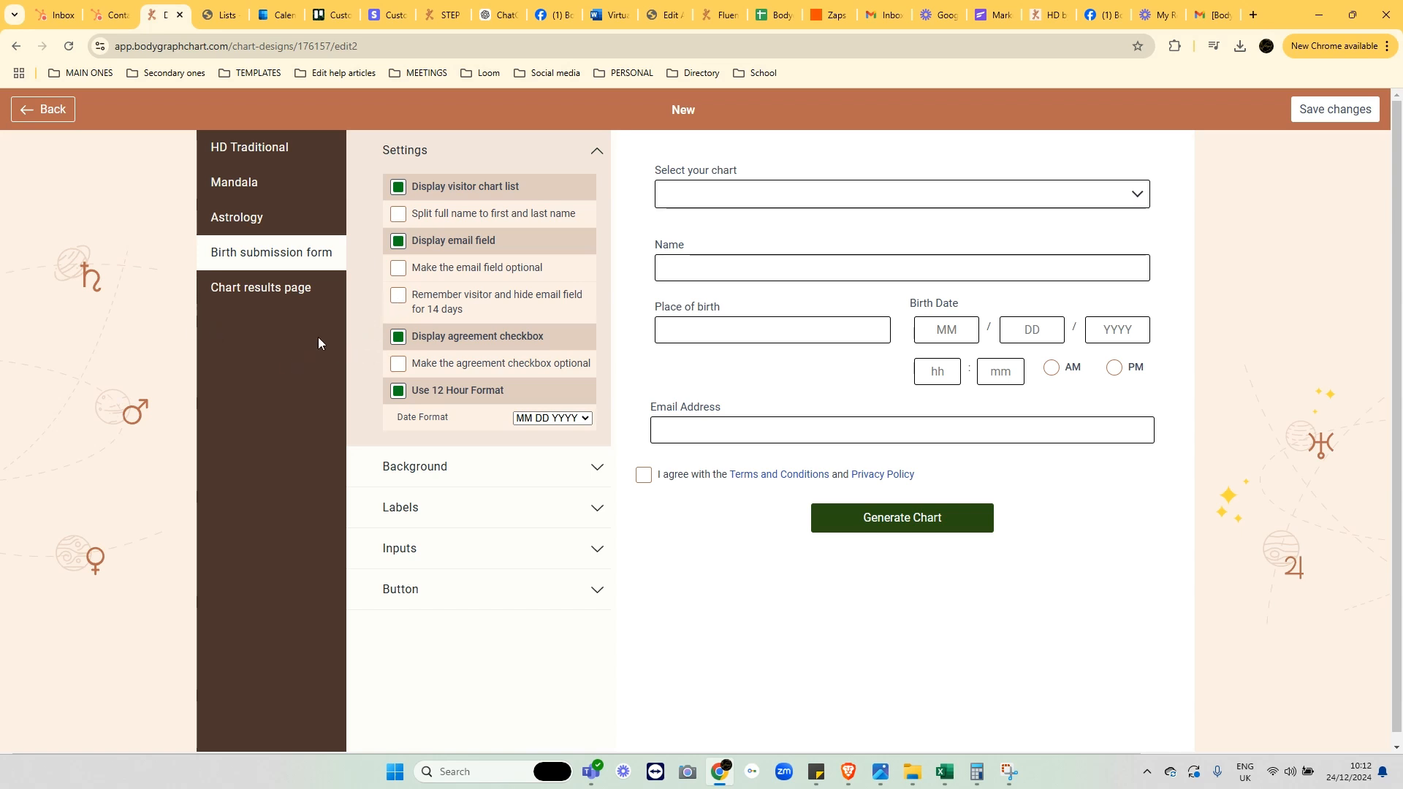
click(216, 17)
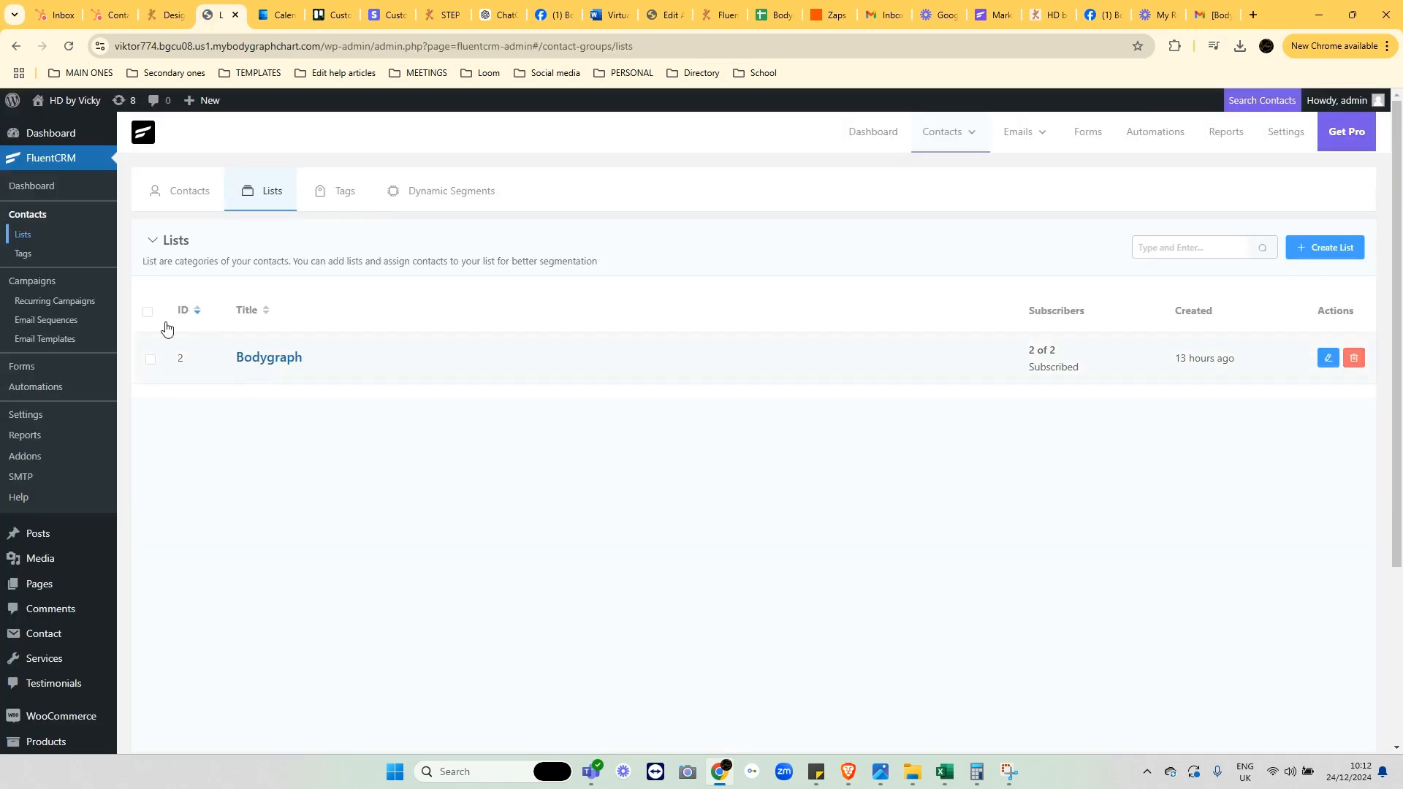
click(167, 14)
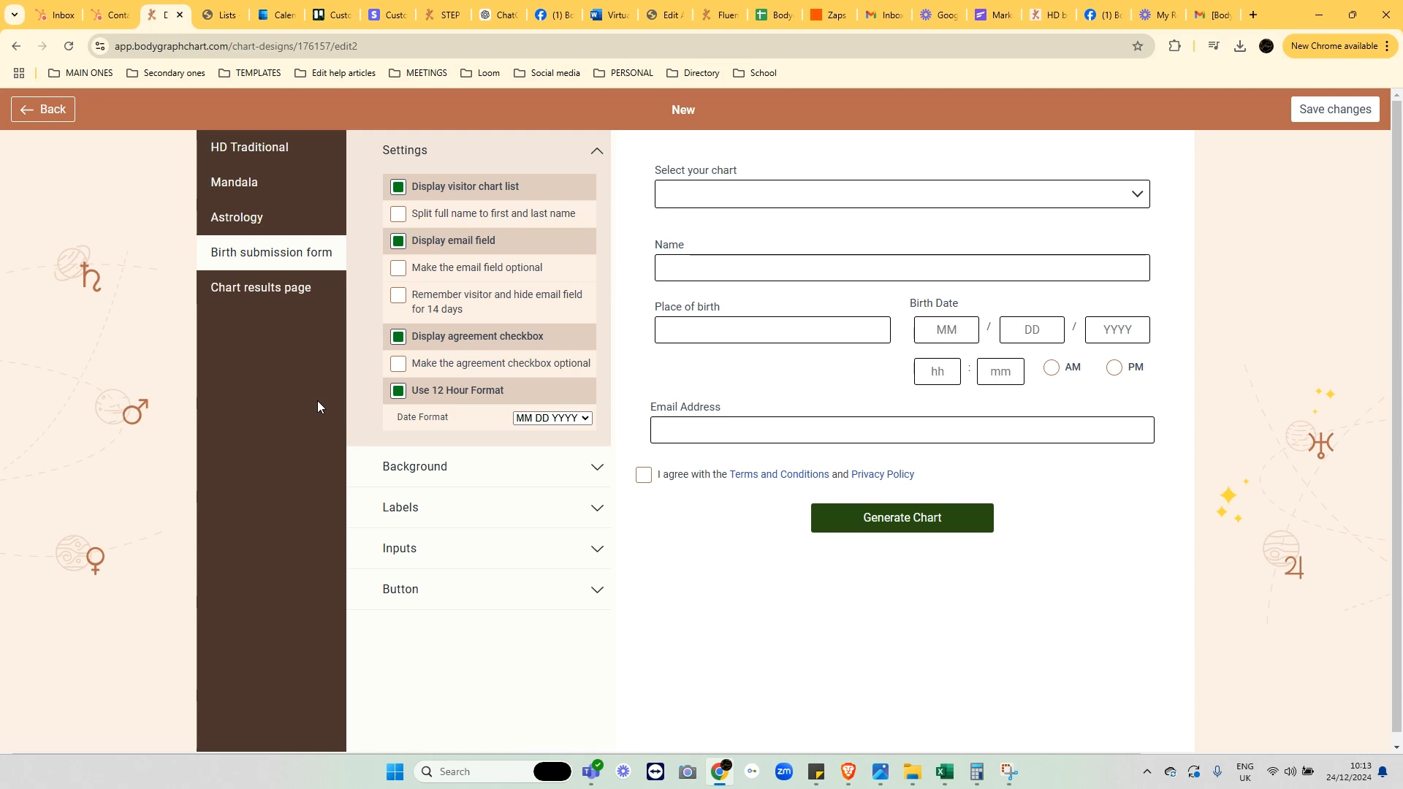
Step: Try the option to remember visitors and hide the email field for 14 days, and leave the chart design without saving
click(400, 302)
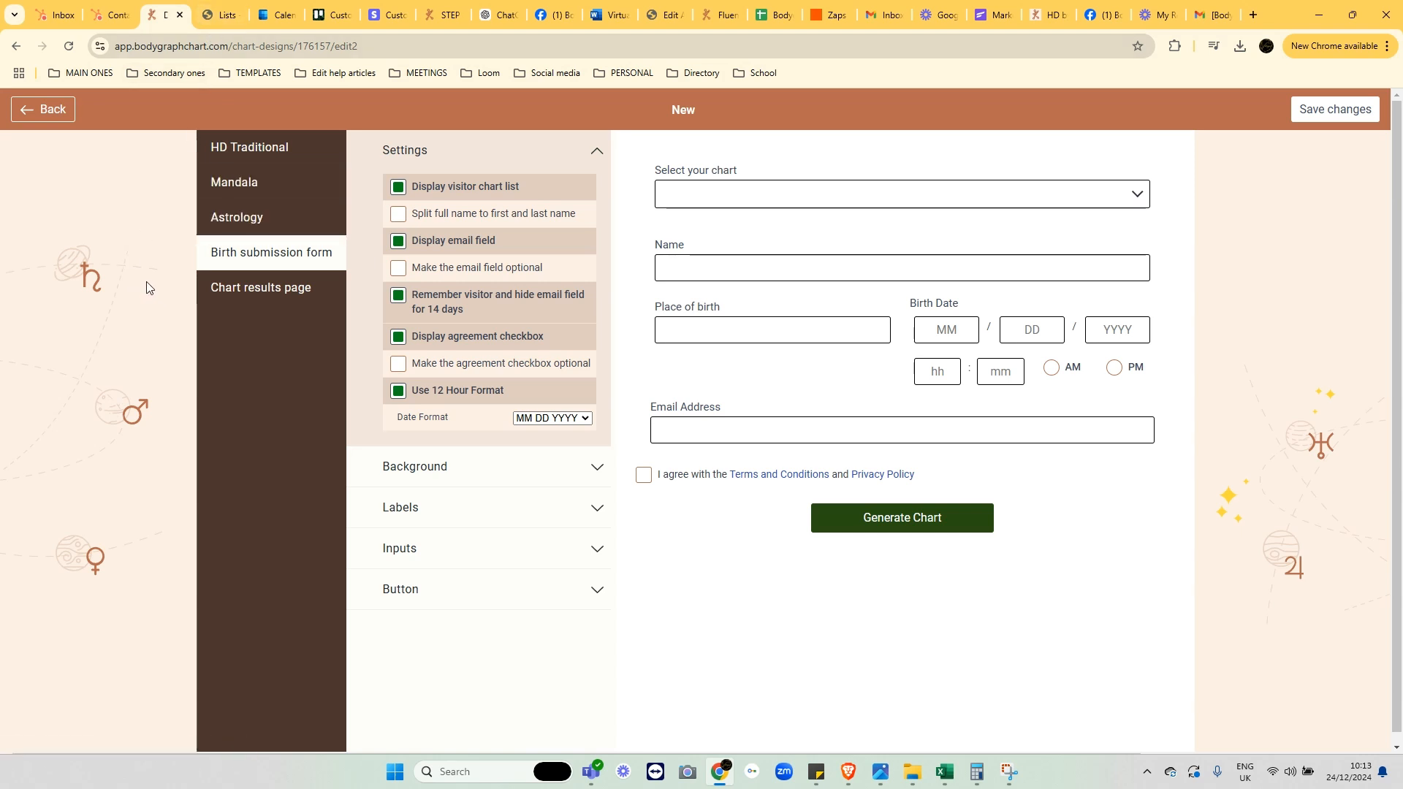
click(40, 112)
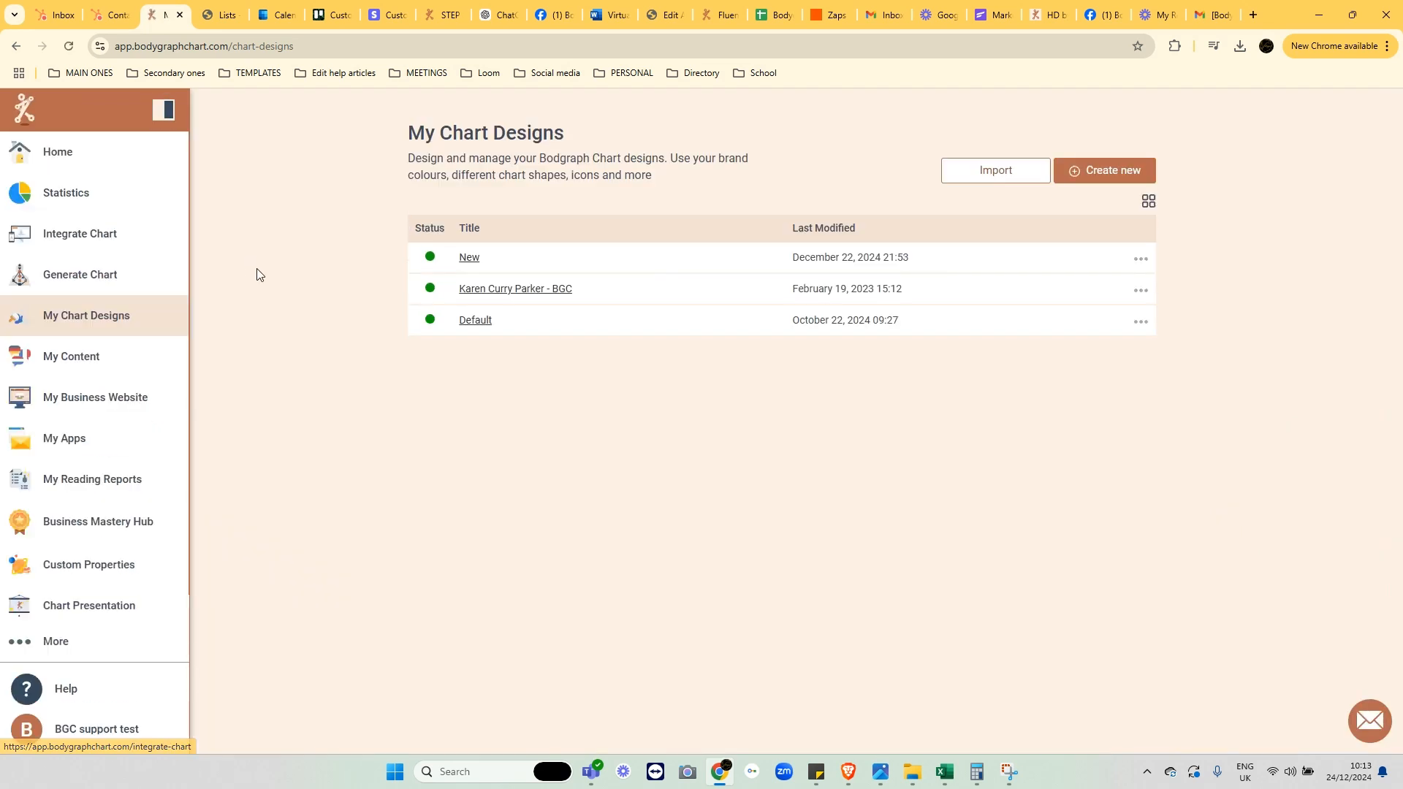